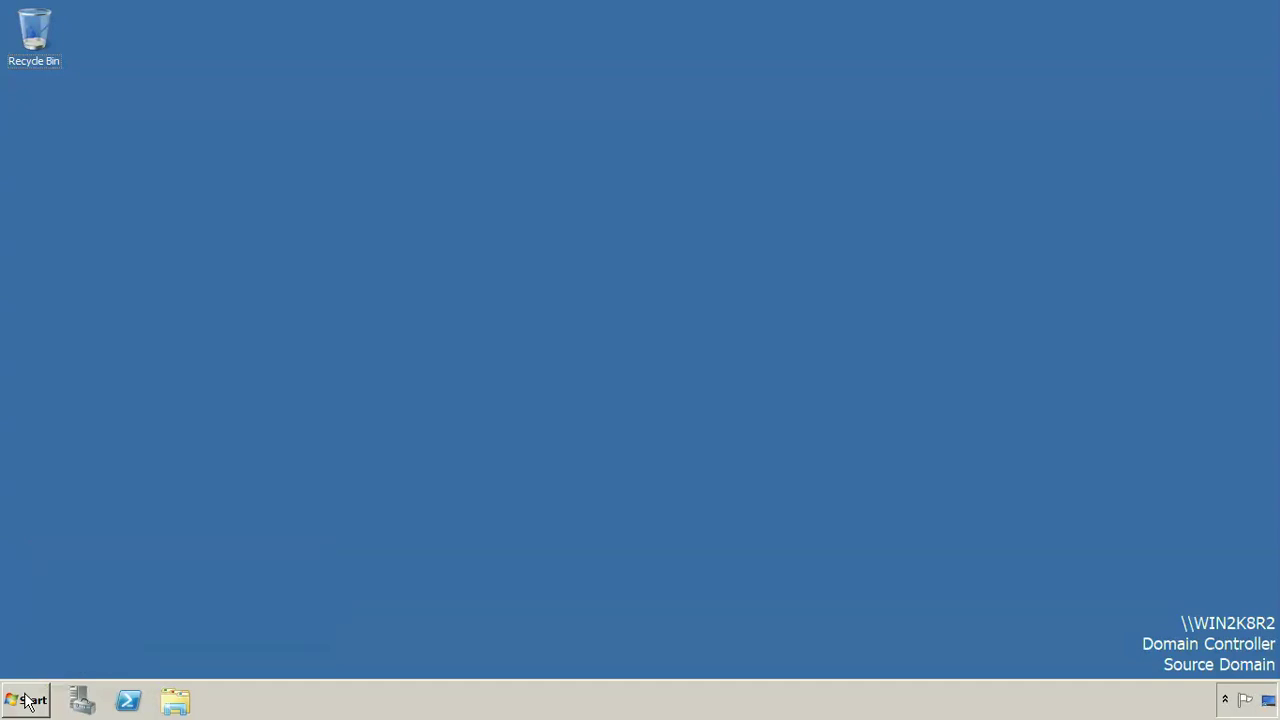
# Open Active Directory Users and Computers and display the contents of the IT organizational unit in domaina.com
pyautogui.click(28, 702)
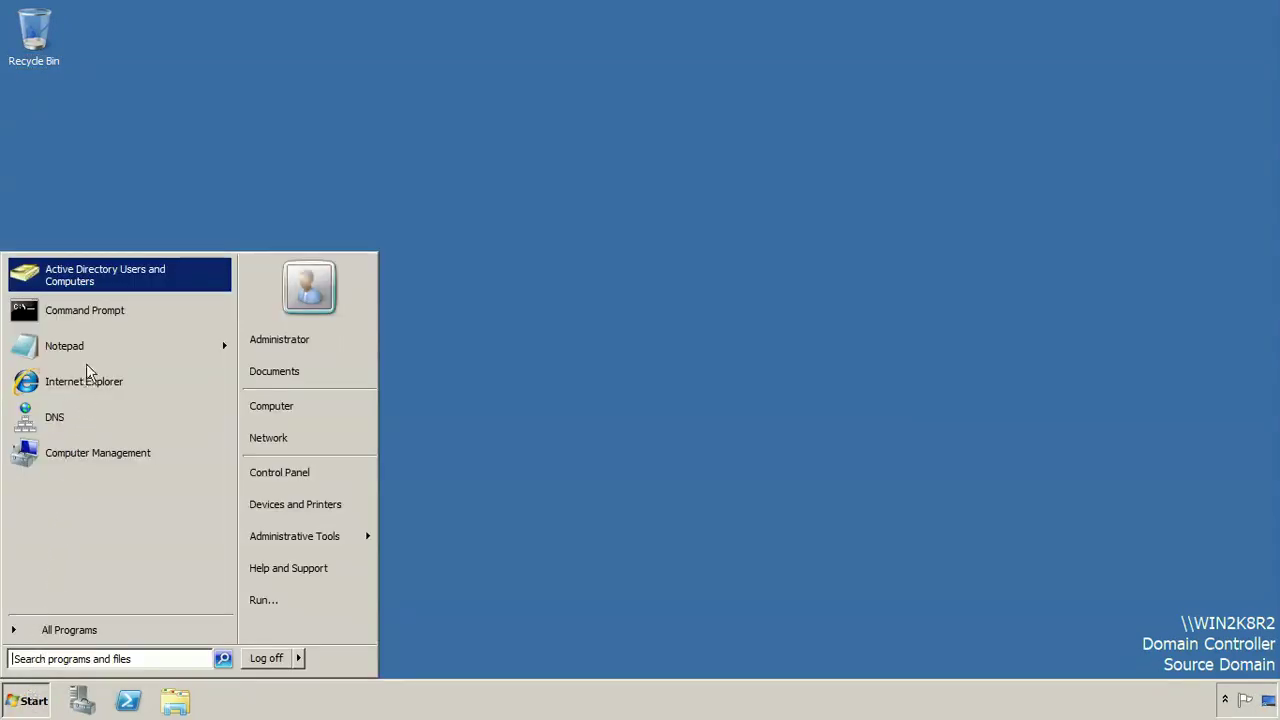
pyautogui.click(108, 279)
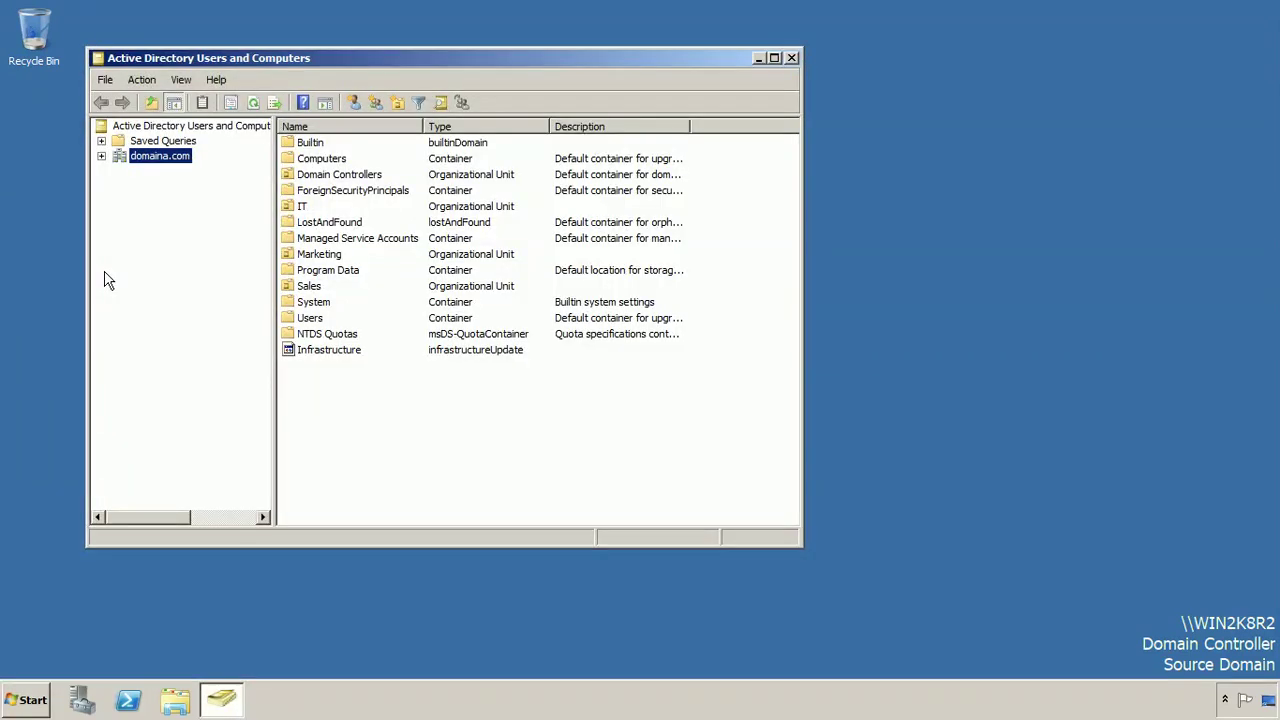
pyautogui.click(101, 157)
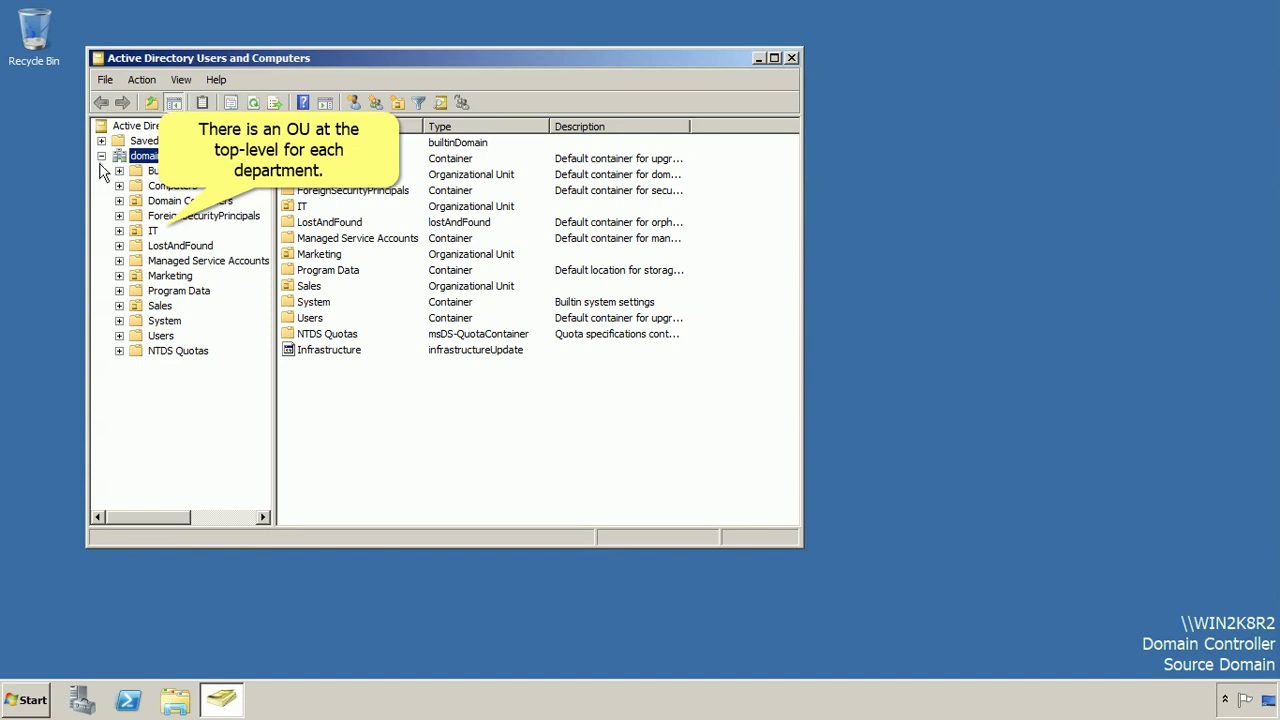
pyautogui.click(118, 231)
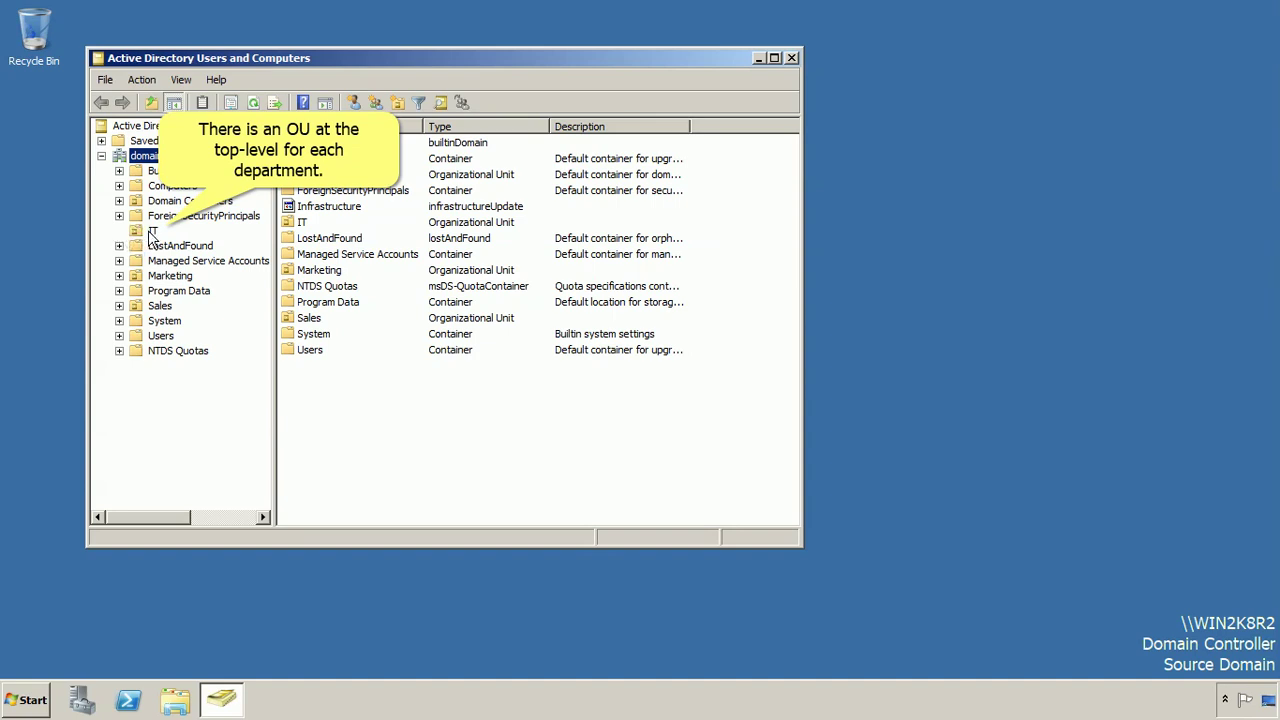
pyautogui.click(153, 231)
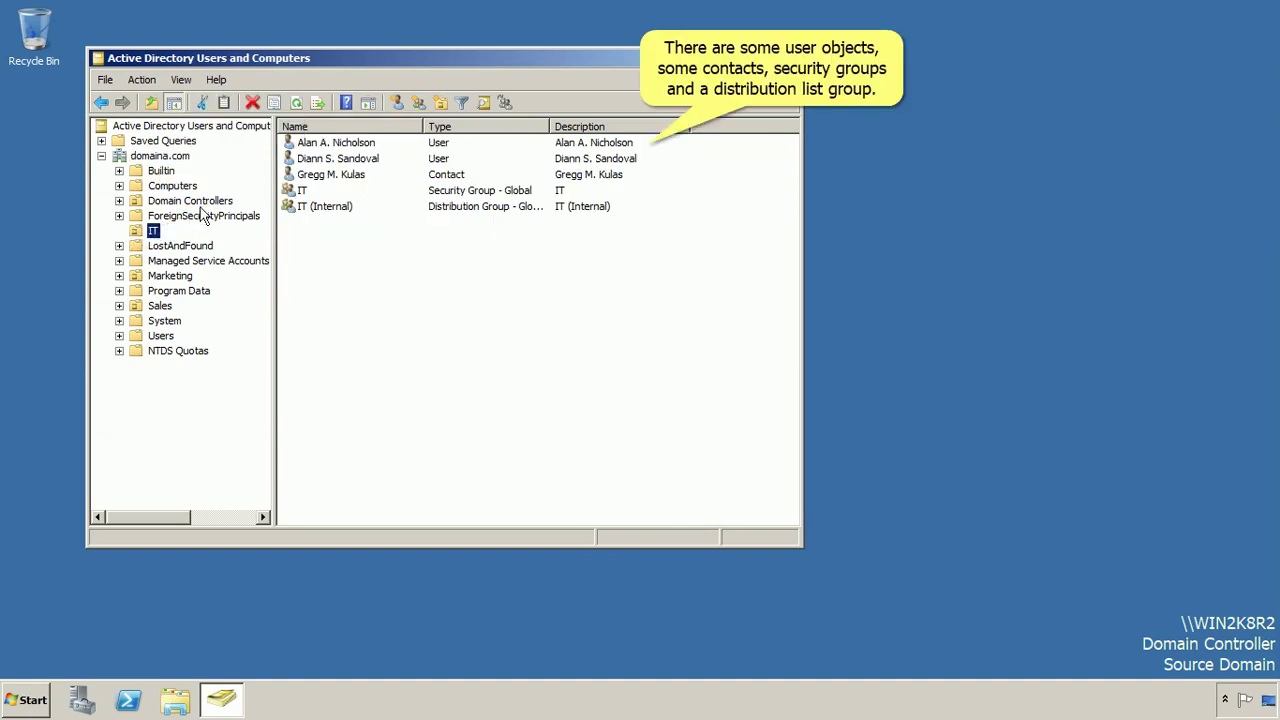
# Examine the users, the contact, the security group and the distribution group listed in the IT organizational unit
pyautogui.click(340, 145)
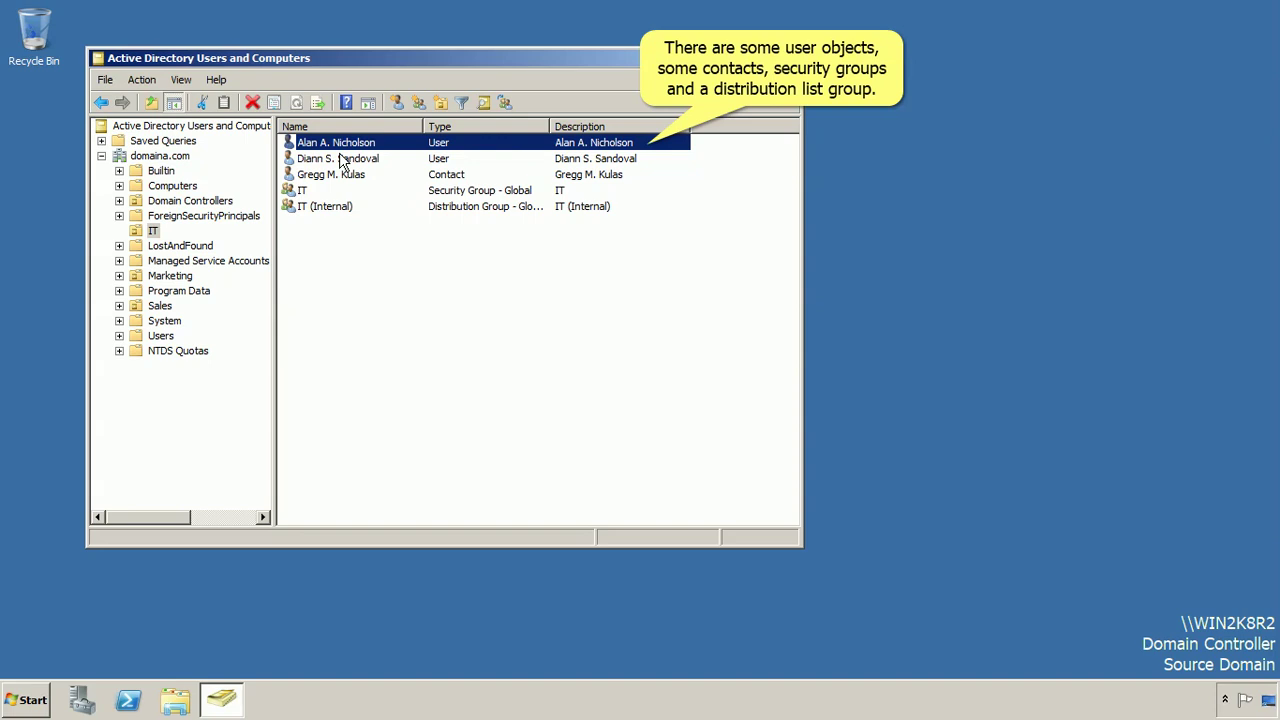
pyautogui.click(341, 160)
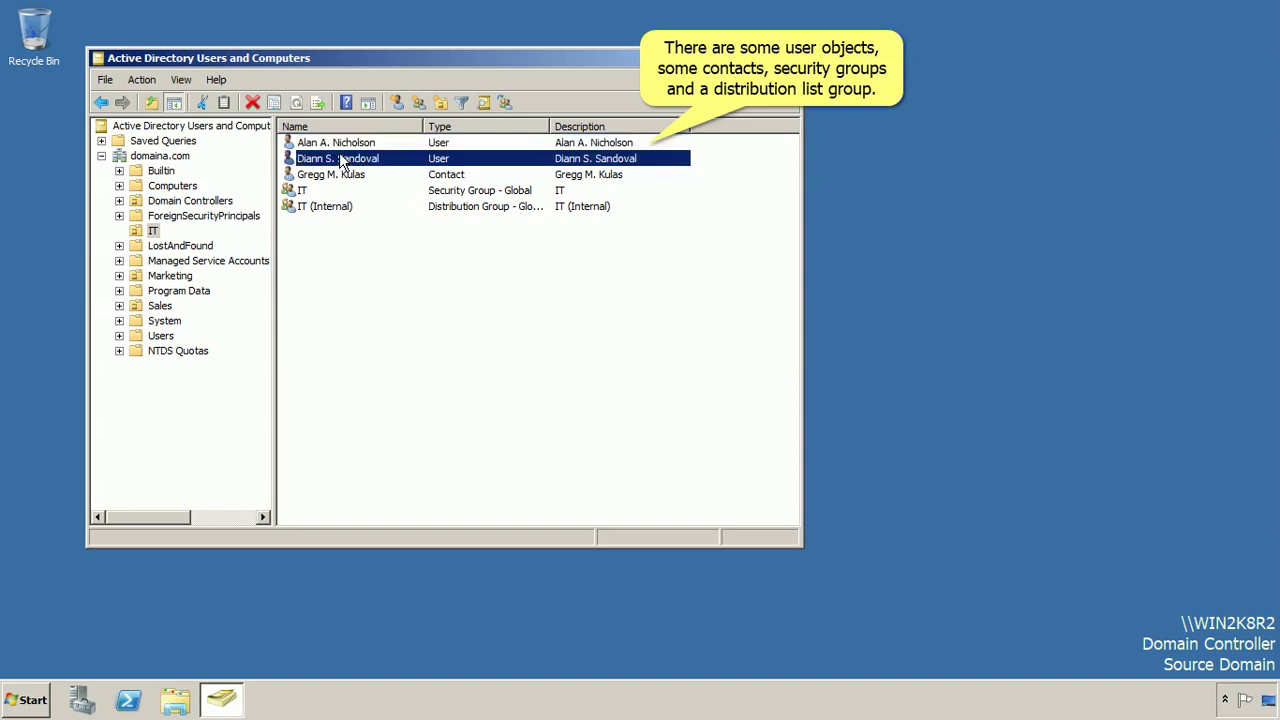
pyautogui.click(344, 176)
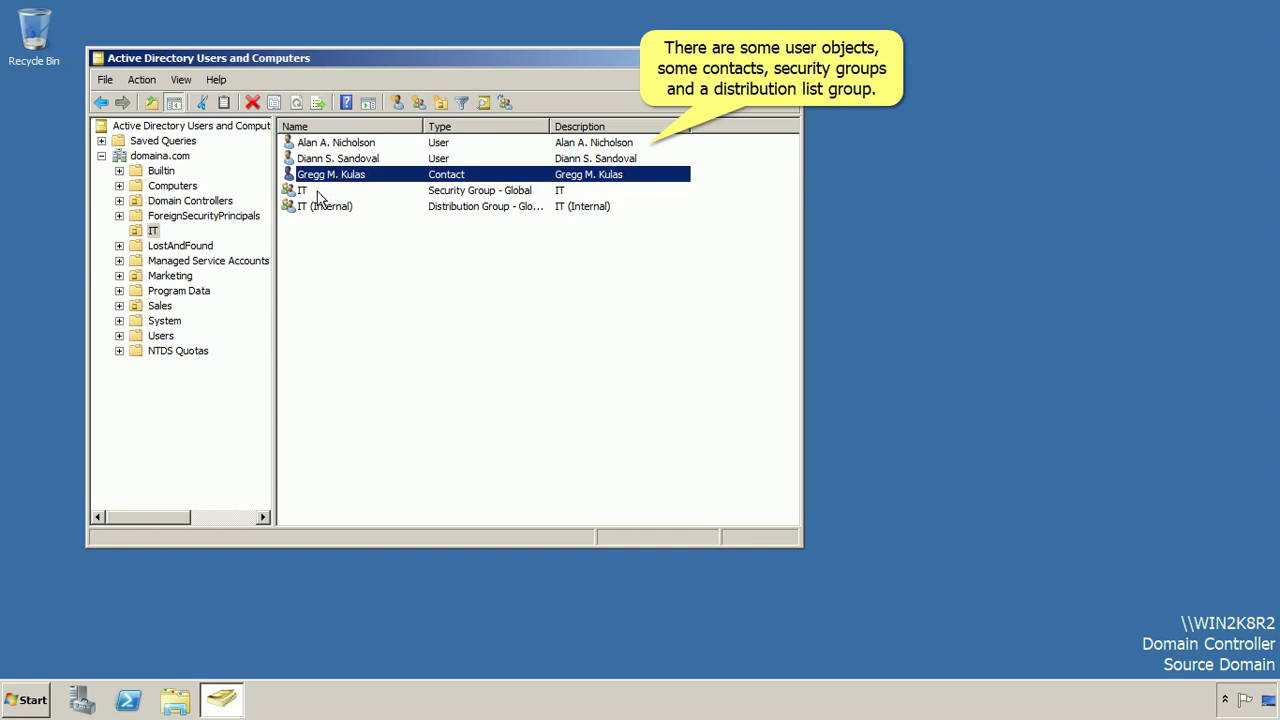
pyautogui.click(318, 194)
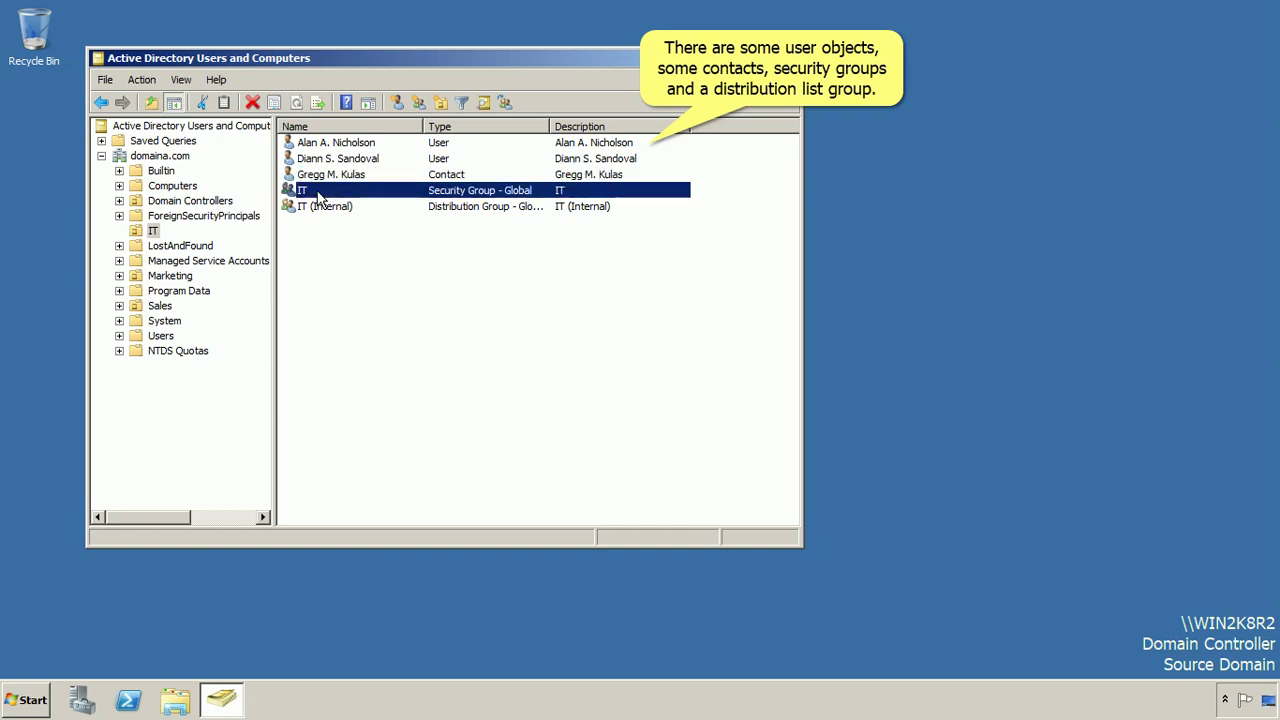
pyautogui.click(322, 212)
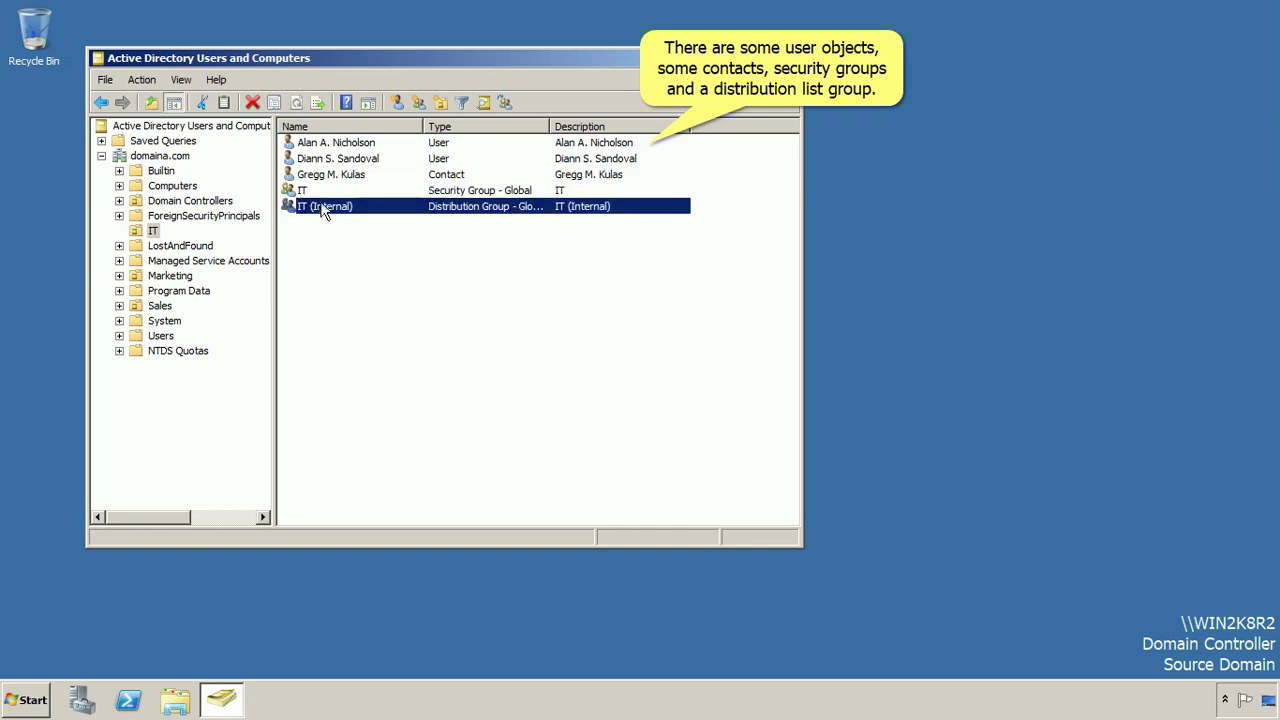
# Review the general, address, account, telephone and organization attributes of the first user in the IT unit, and close the properties
pyautogui.click(351, 147)
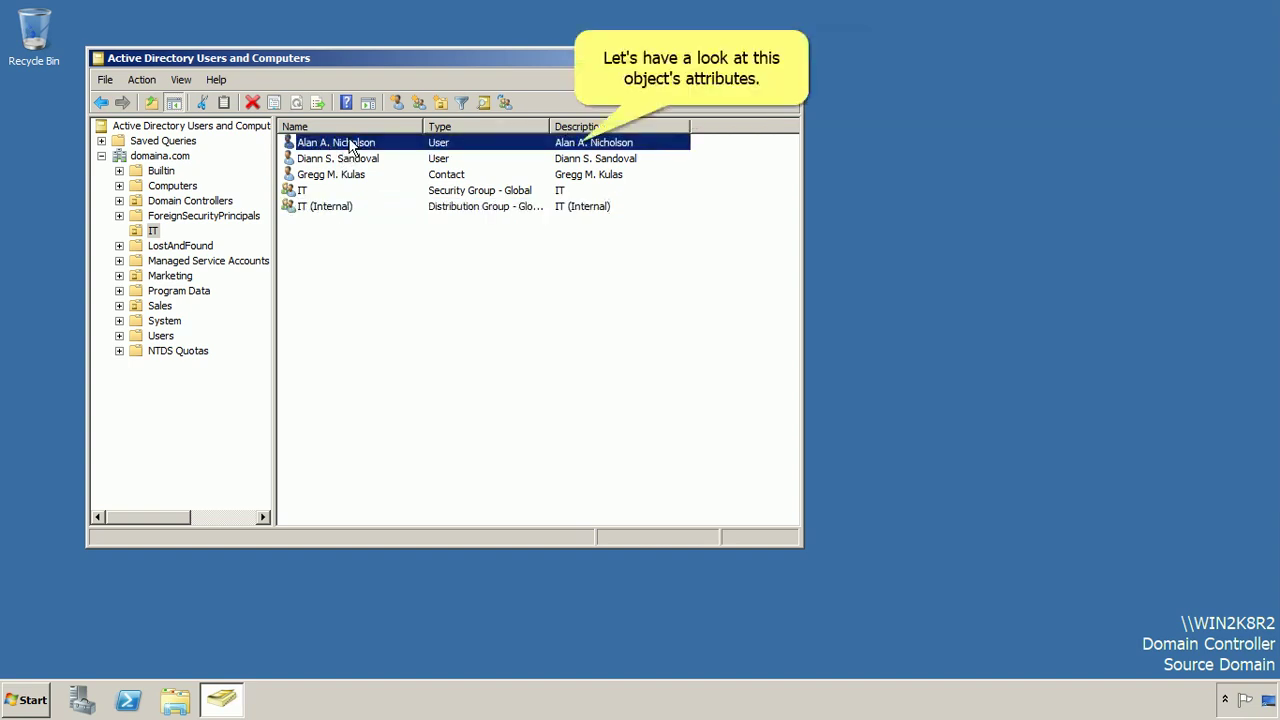
pyautogui.doubleClick(351, 145)
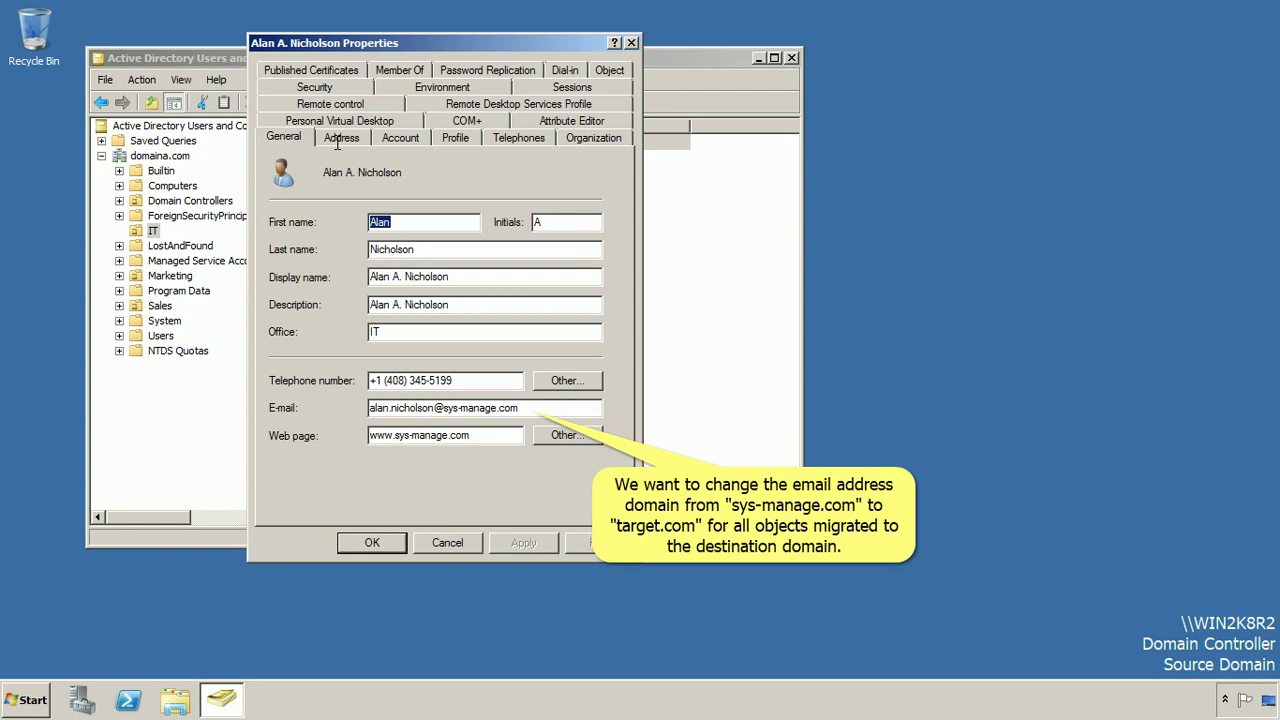
pyautogui.click(340, 138)
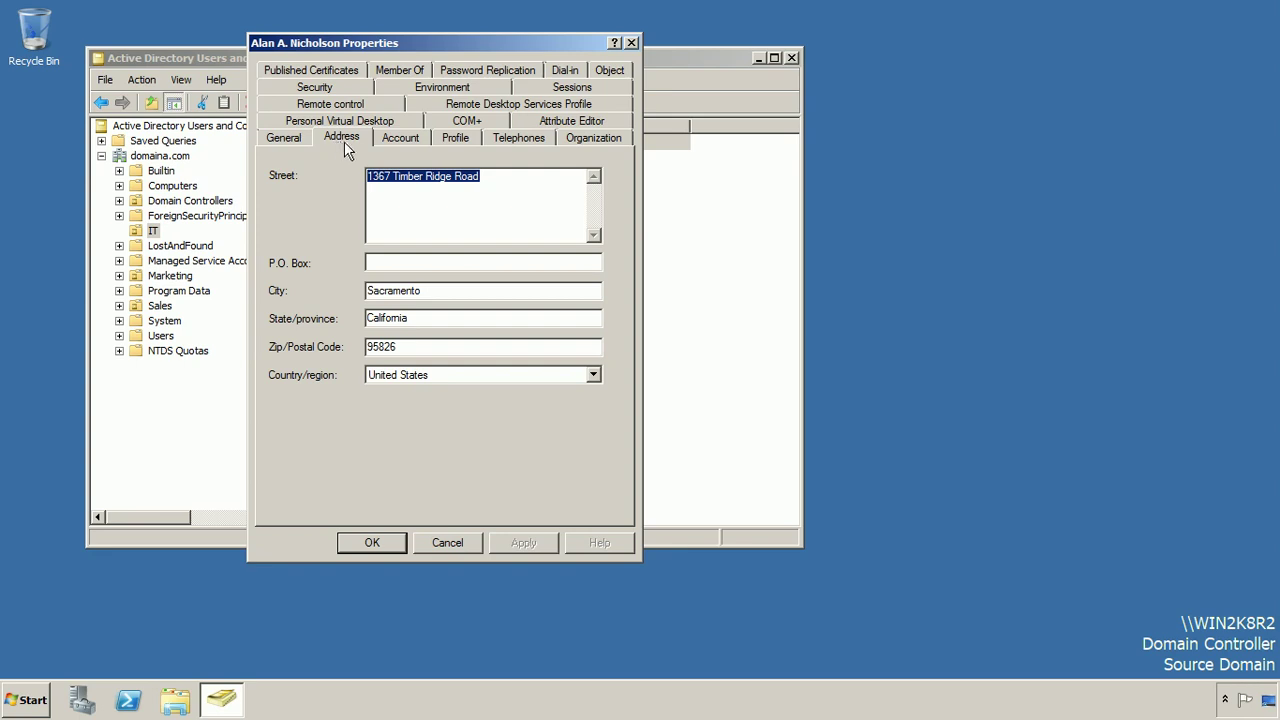
pyautogui.click(399, 138)
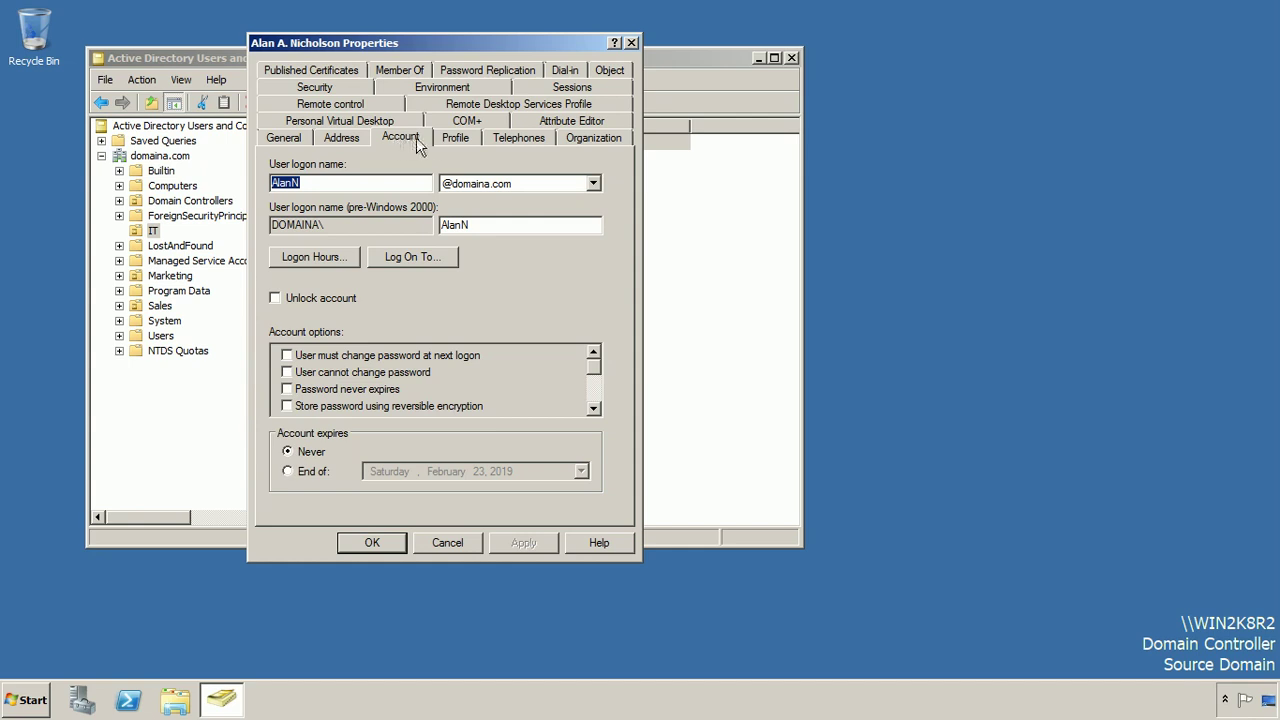
pyautogui.click(497, 140)
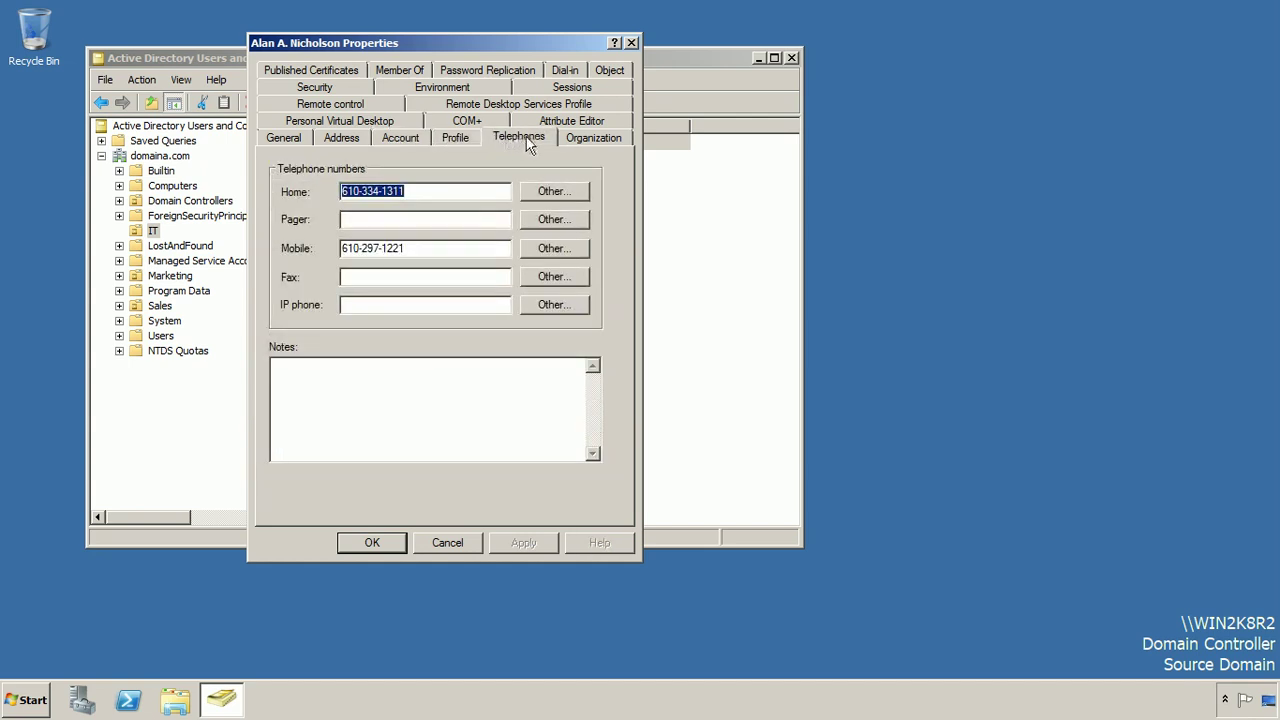
pyautogui.click(586, 140)
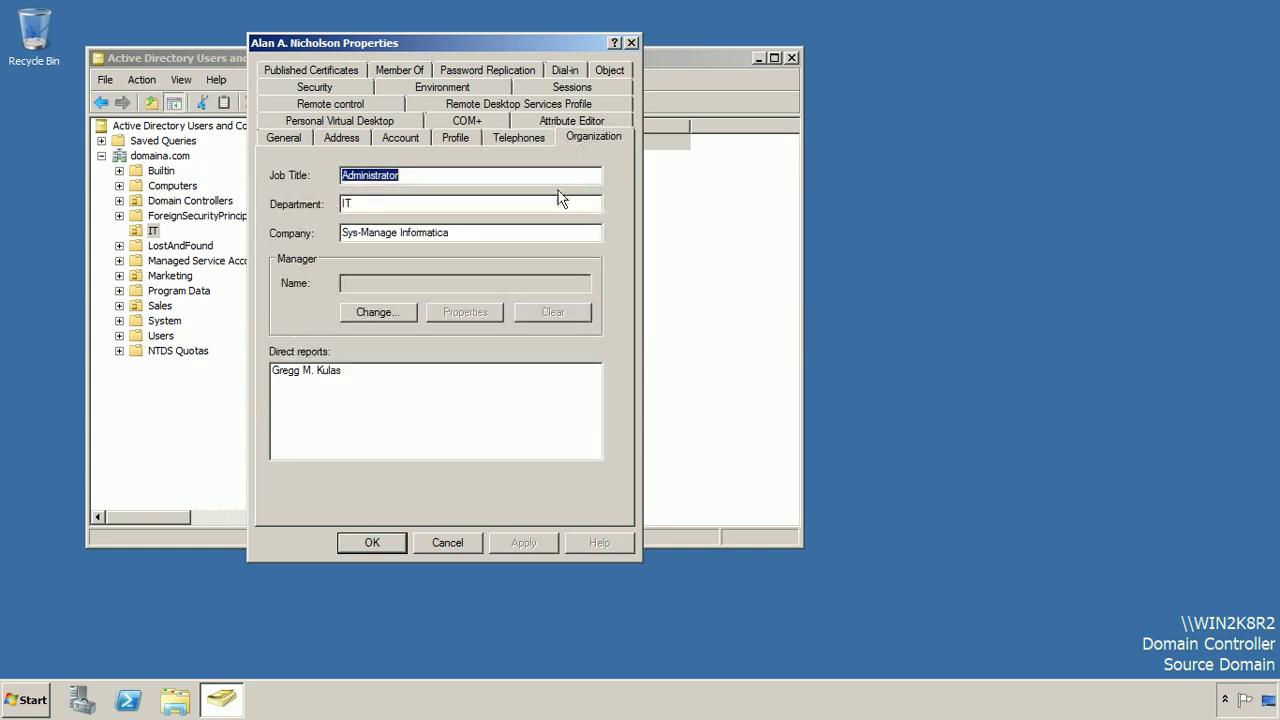
pyautogui.click(388, 541)
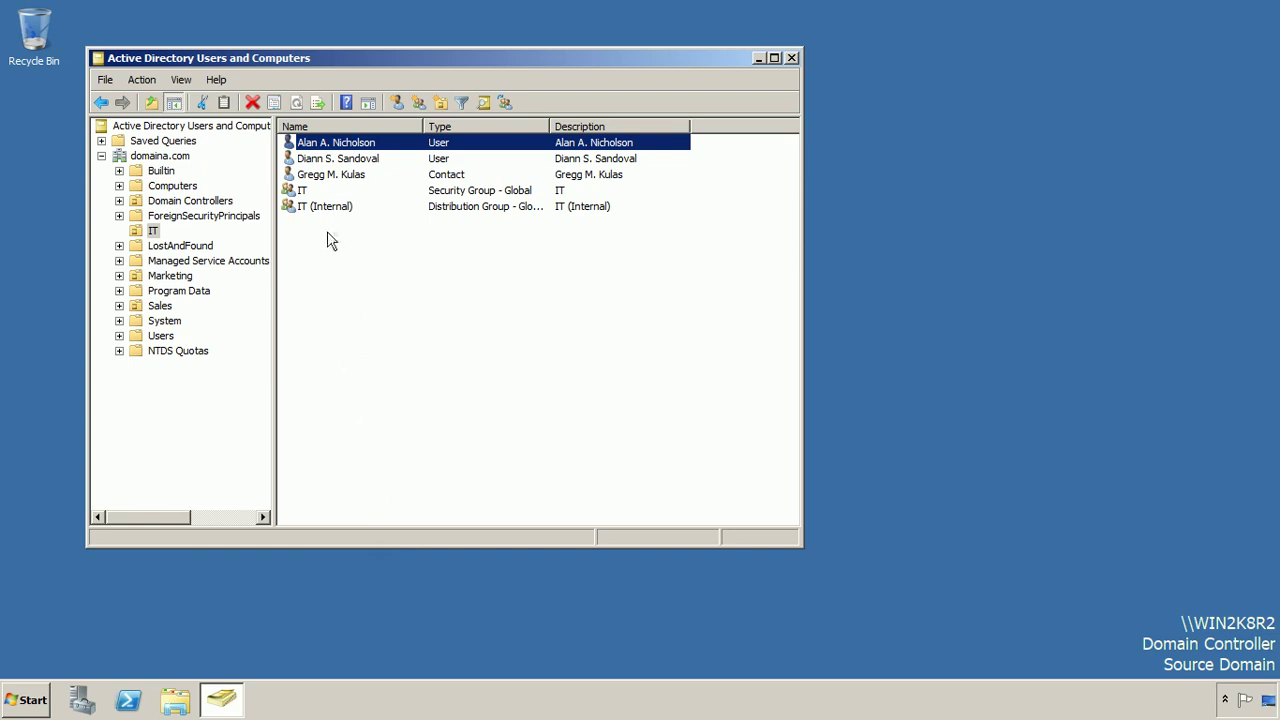
# Review the general, address, telephone and organization attributes of the contact in the IT unit, and close the properties
pyautogui.doubleClick(317, 175)
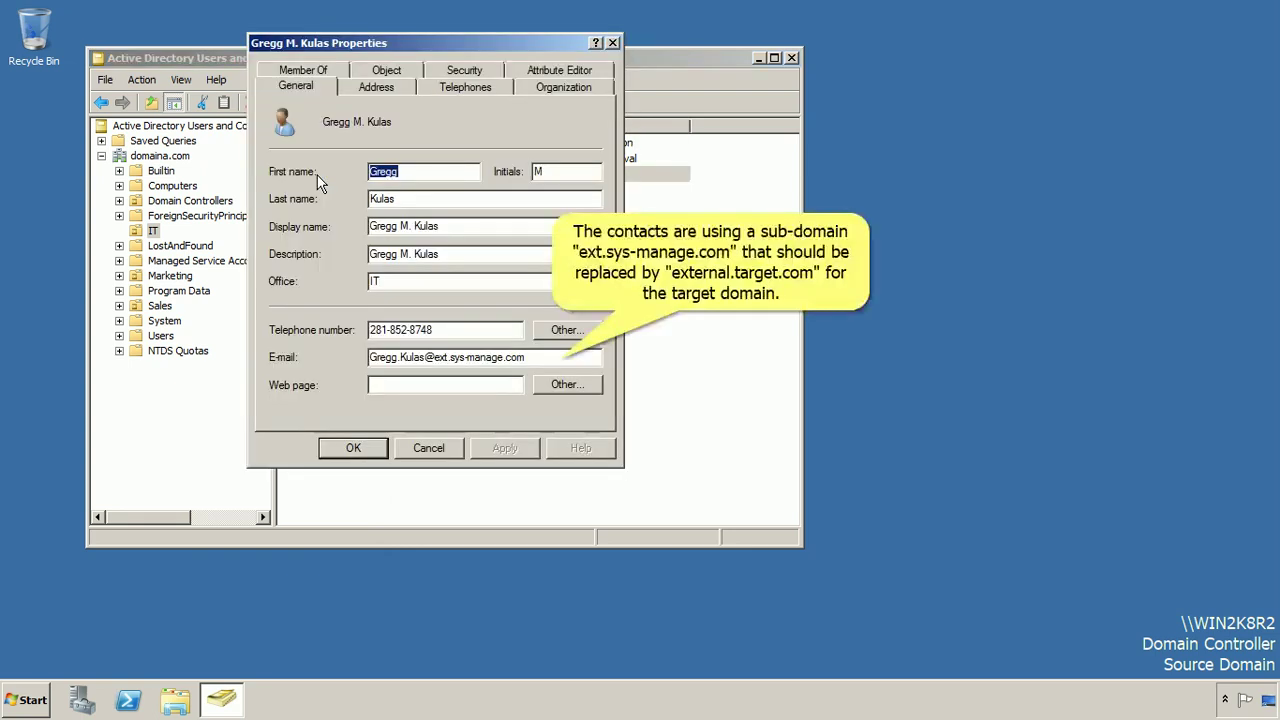
pyautogui.click(385, 87)
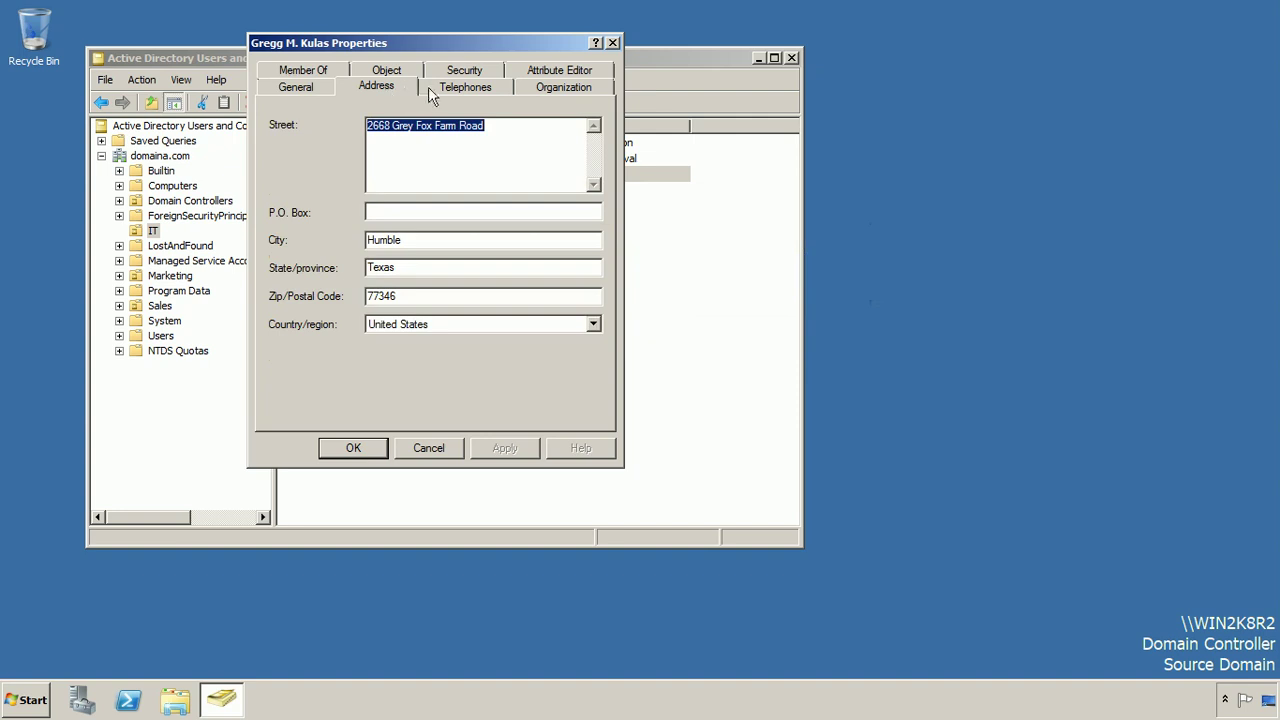
pyautogui.click(464, 88)
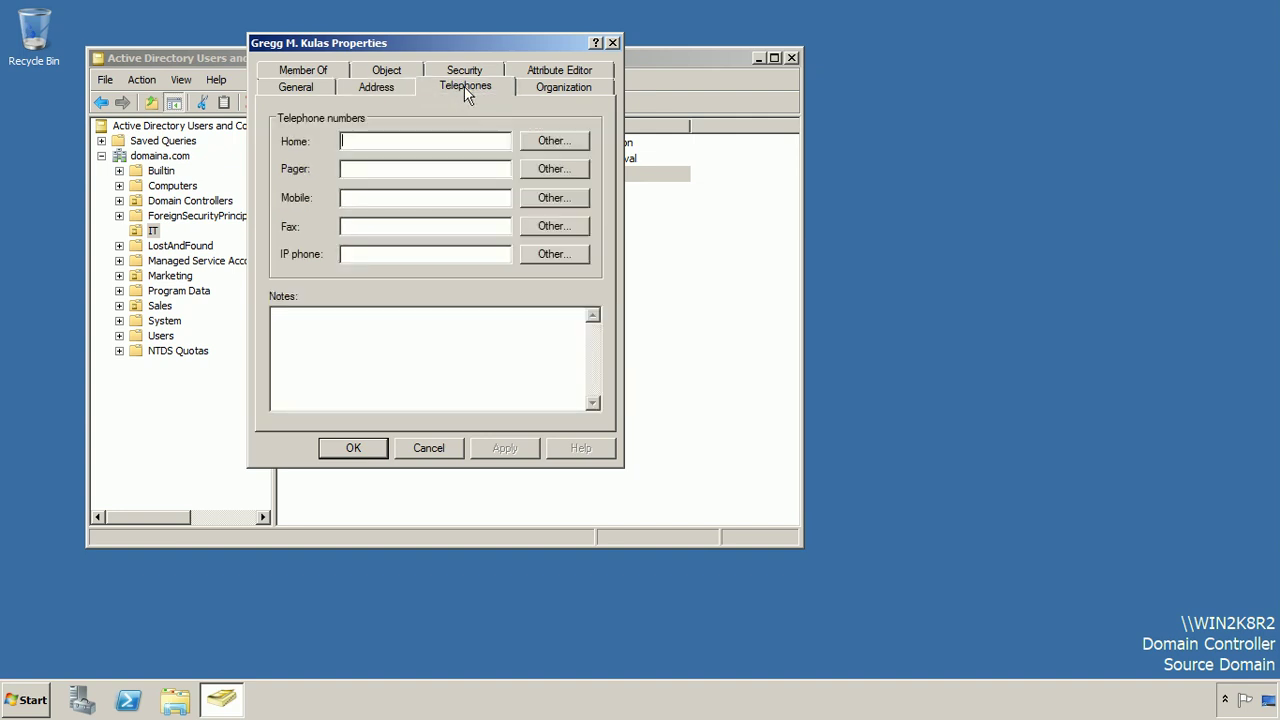
pyautogui.click(545, 93)
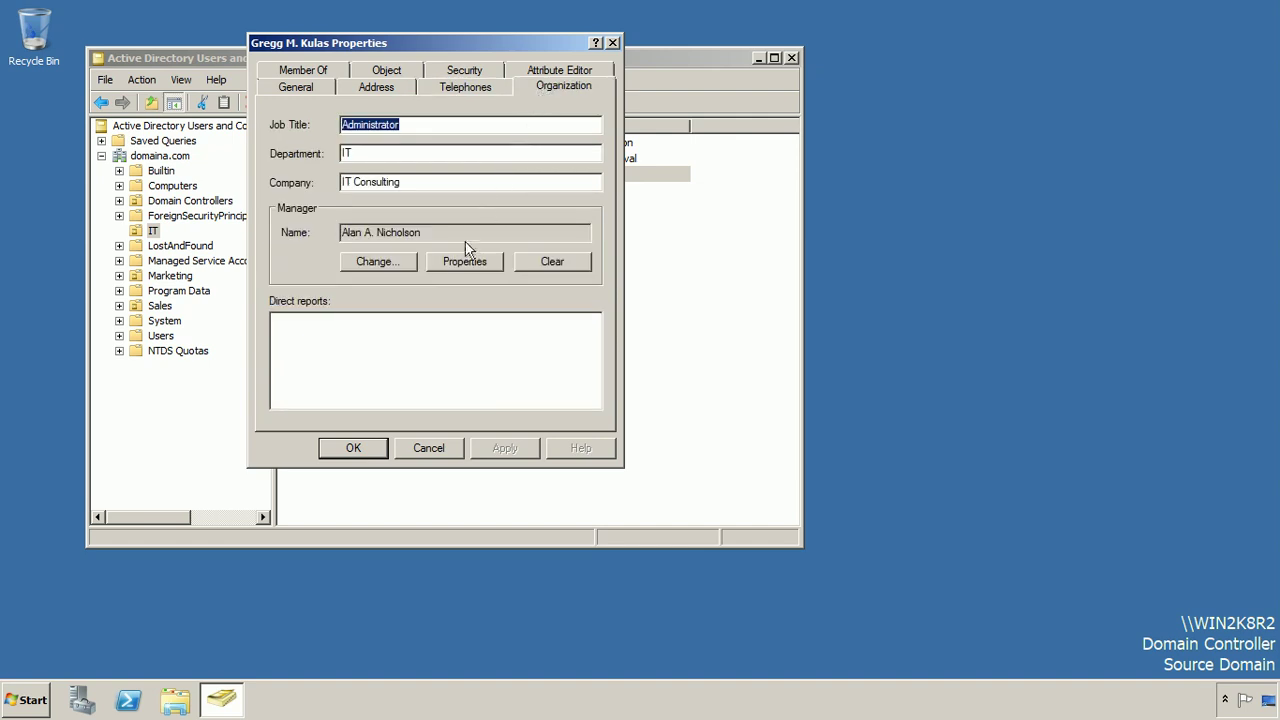
pyautogui.click(355, 448)
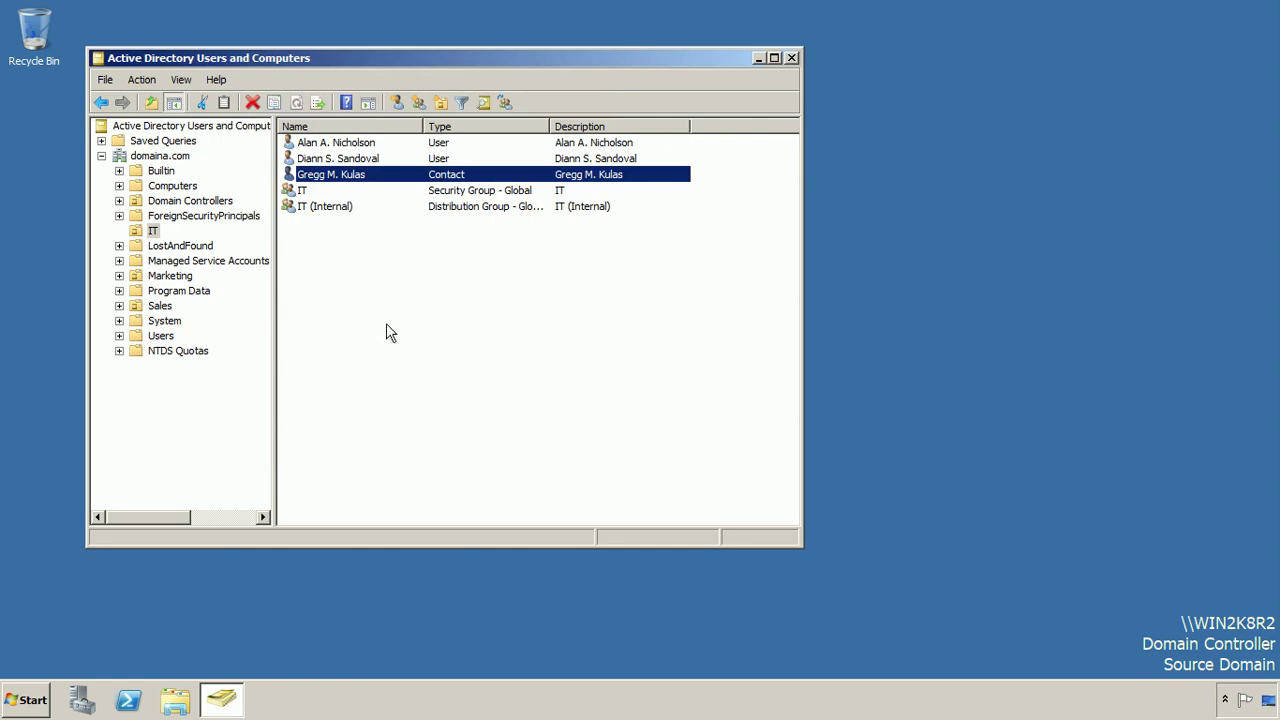
# Check the general properties and members of the IT security group, leaving them unmodified
pyautogui.click(410, 192)
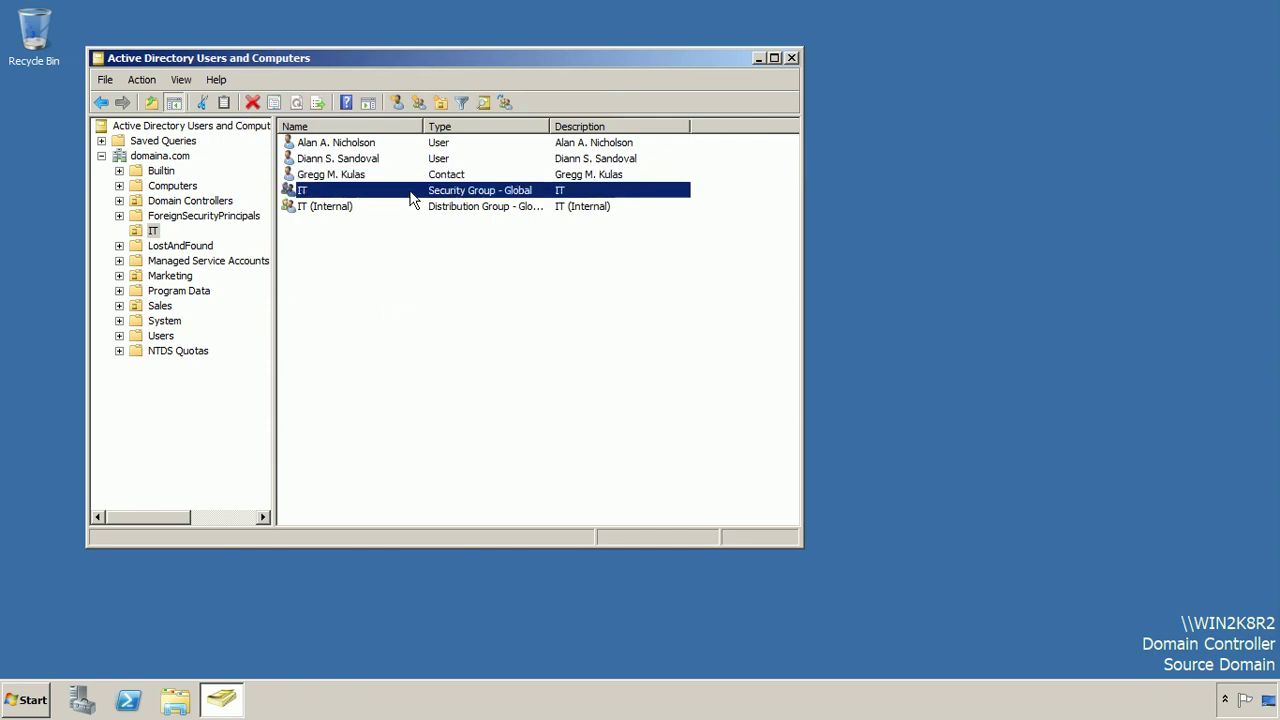
pyautogui.doubleClick(410, 192)
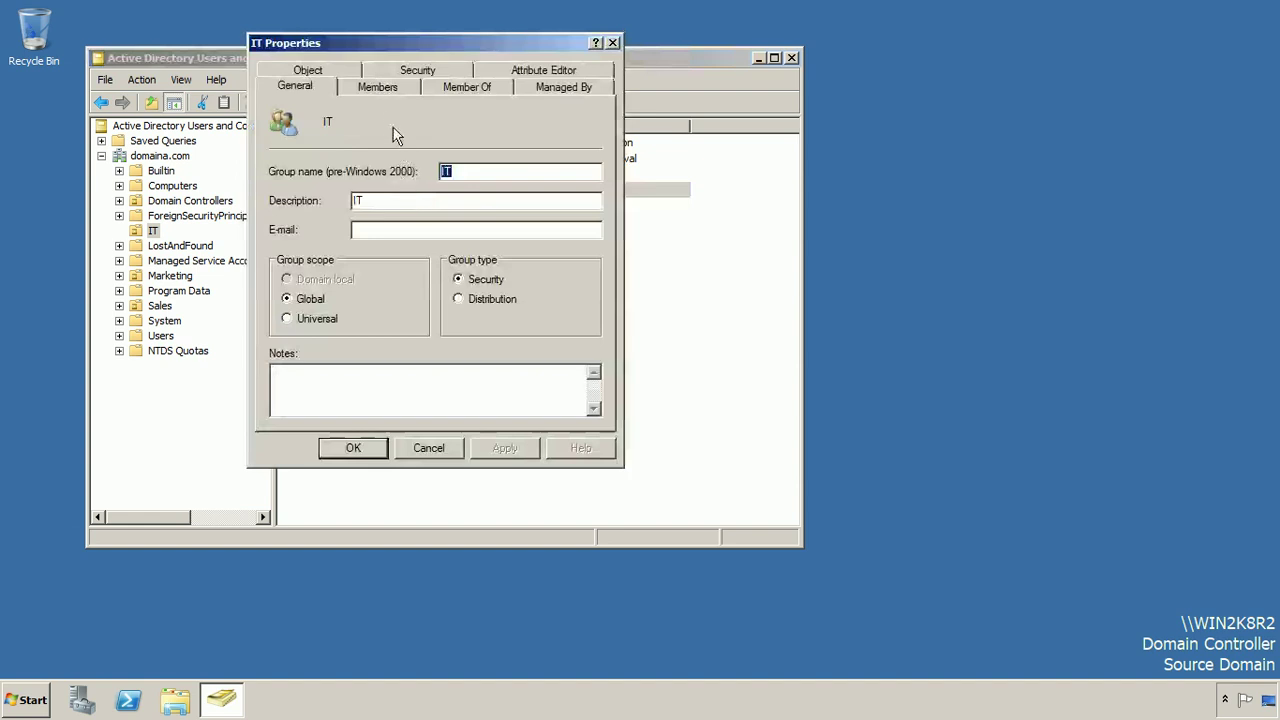
pyautogui.click(380, 88)
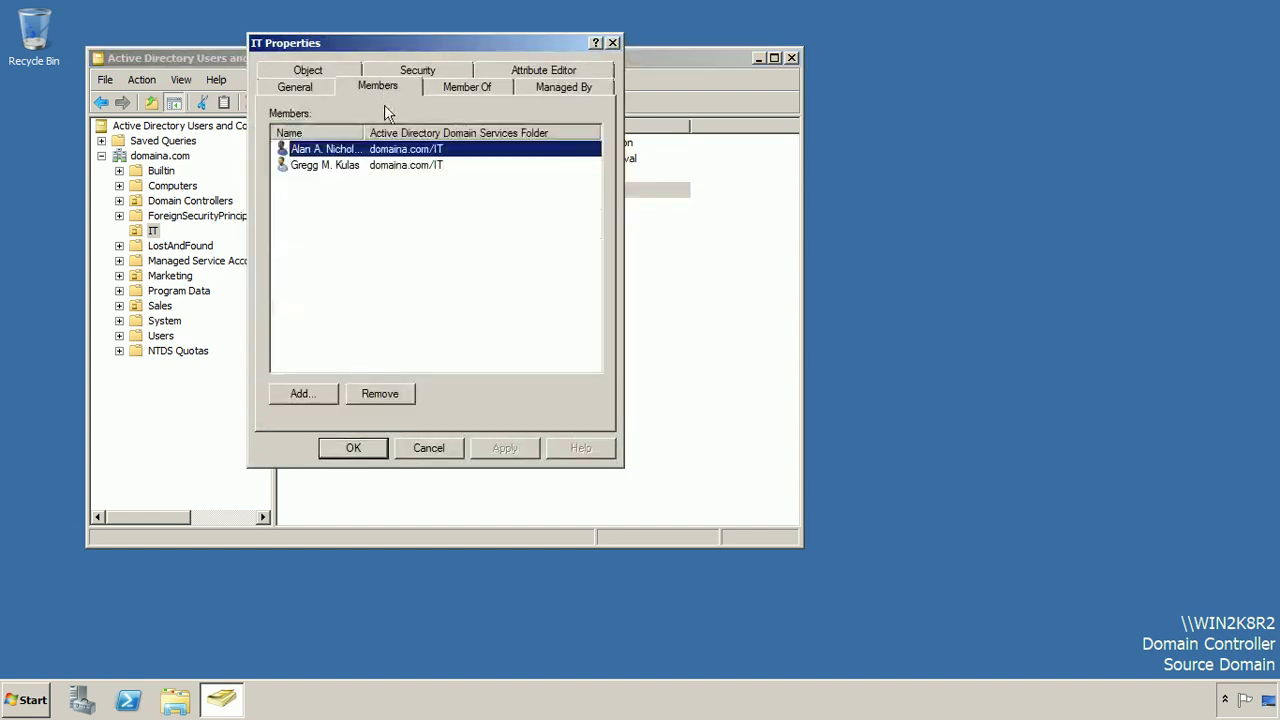
pyautogui.click(429, 448)
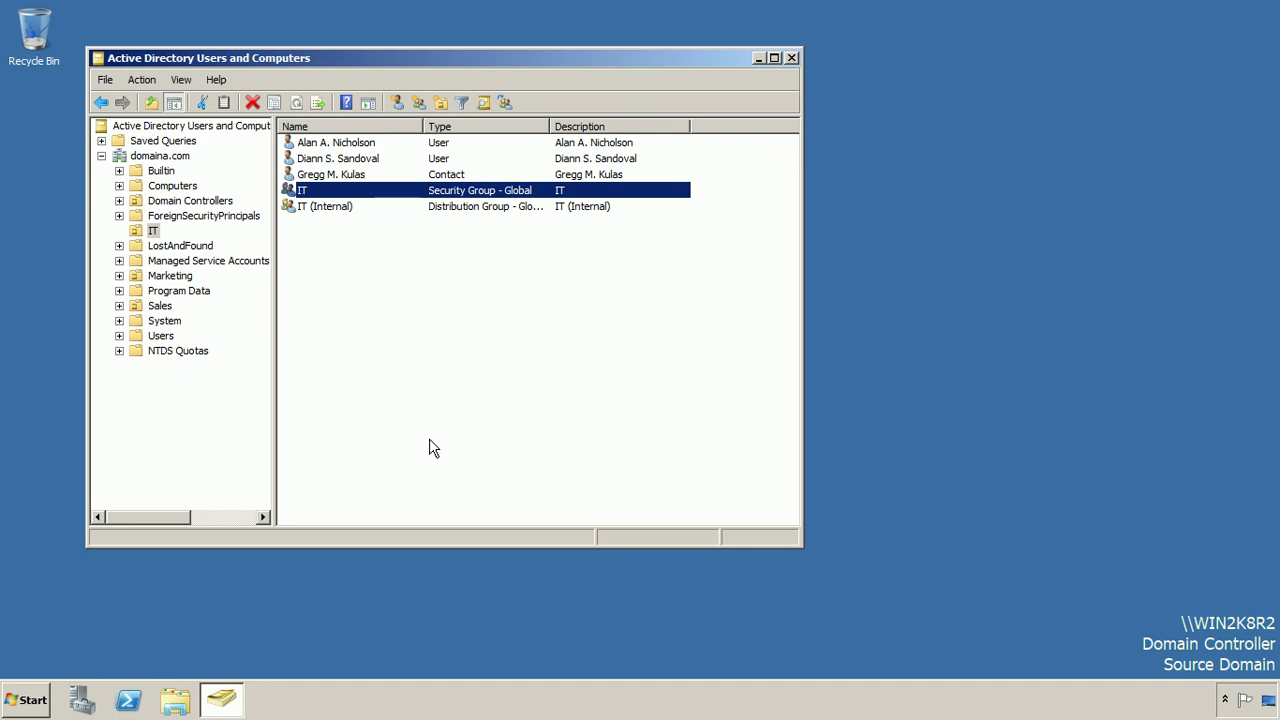
# Check the general properties of the IT (Internal) distribution group, including its e-mail address, without modifying them
pyautogui.click(351, 217)
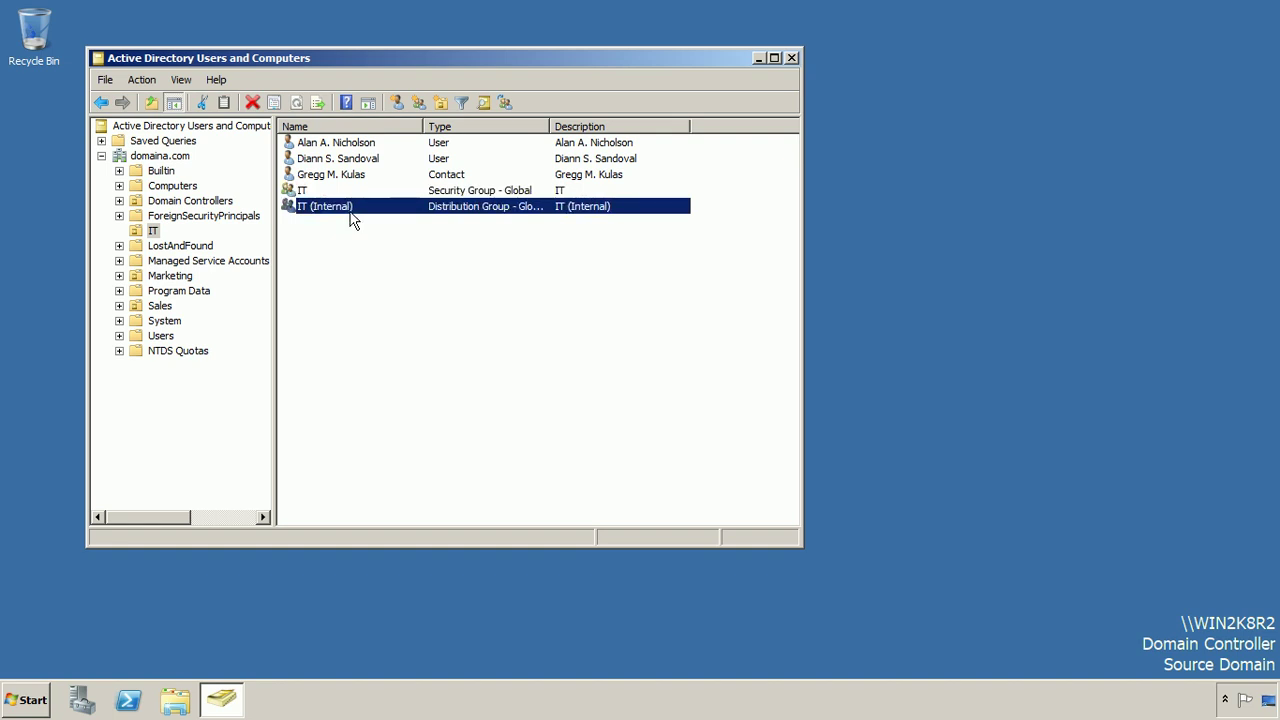
pyautogui.doubleClick(351, 217)
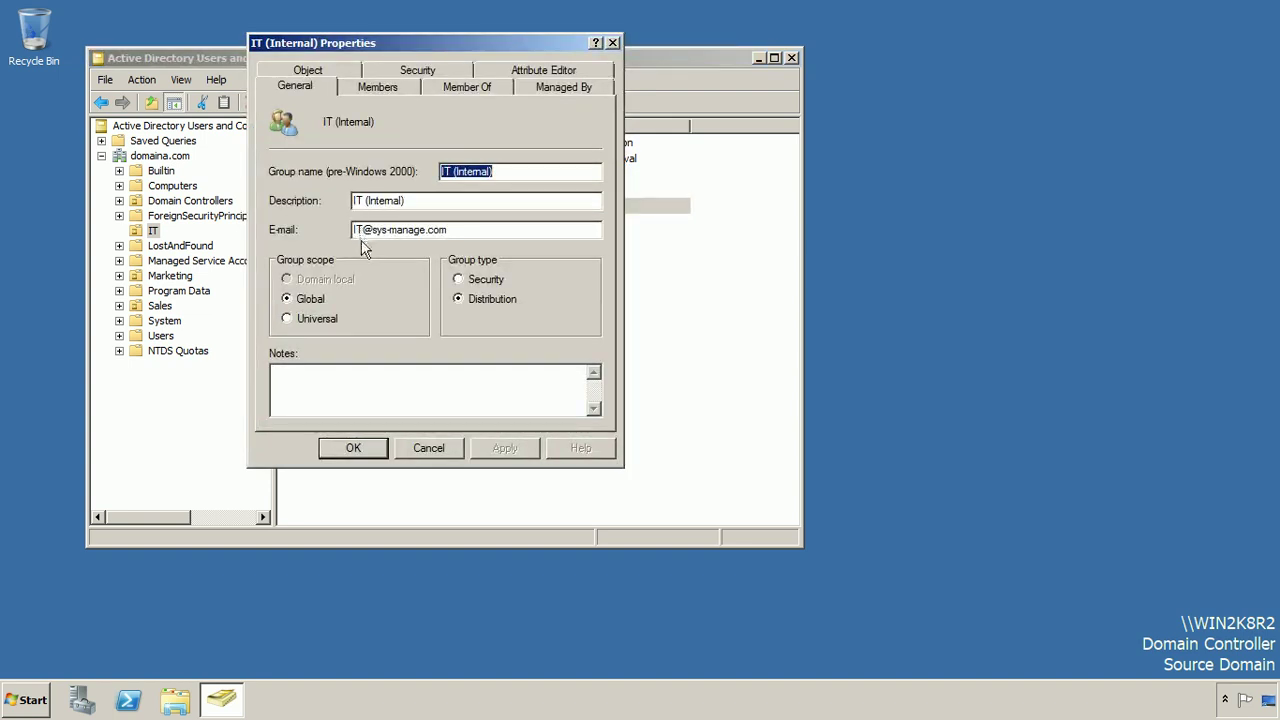
pyautogui.click(428, 448)
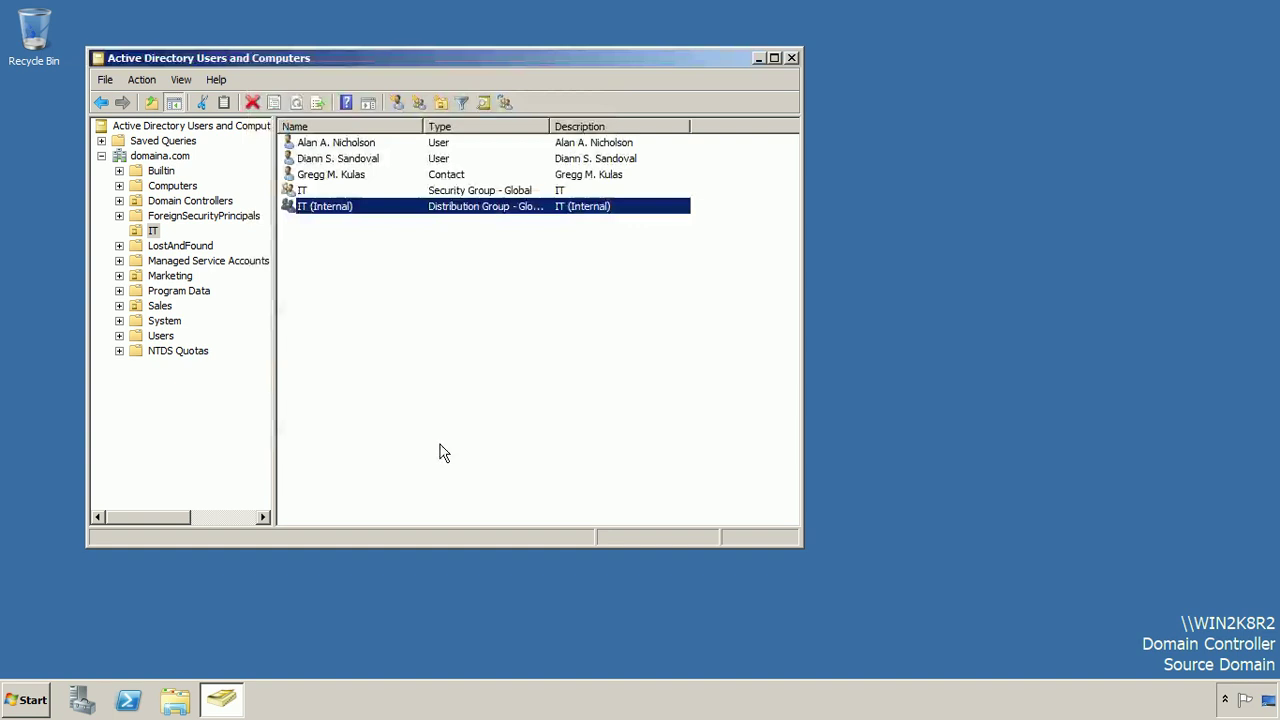
# Inspect the general properties and members of the Marketing (Internal) distribution group in the Marketing organizational unit
pyautogui.click(170, 277)
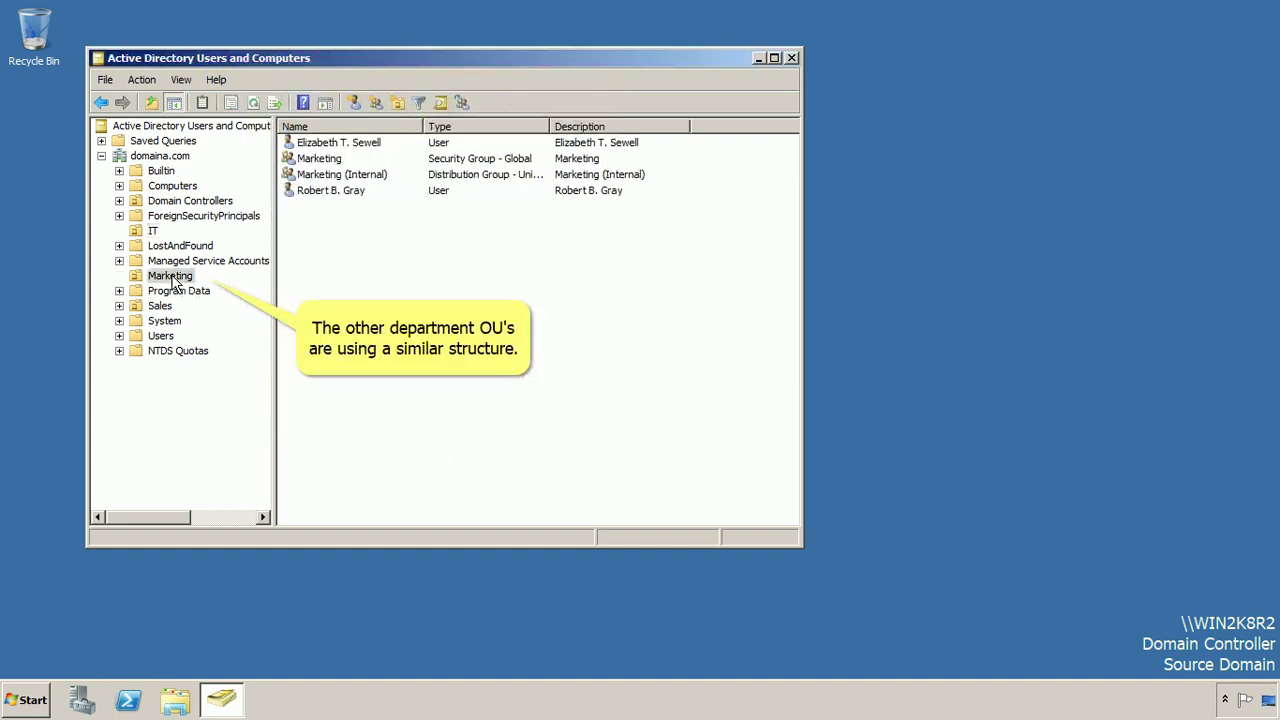
pyautogui.doubleClick(366, 176)
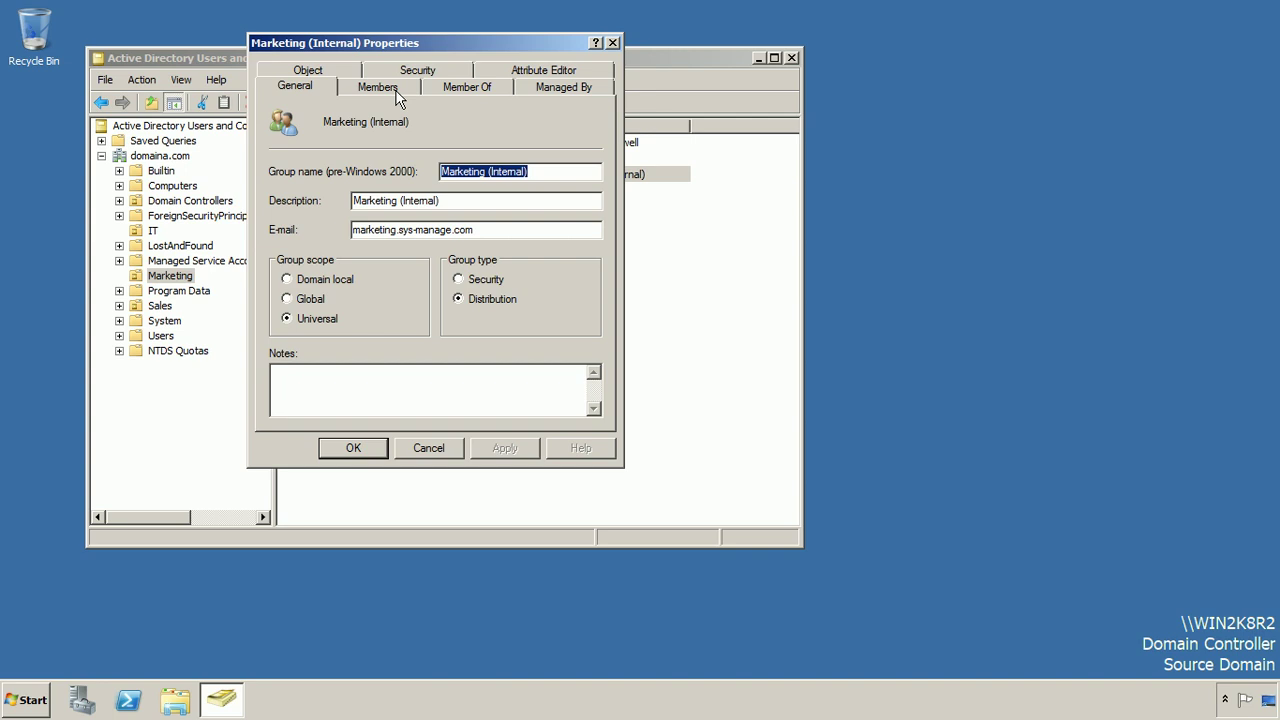
pyautogui.click(379, 88)
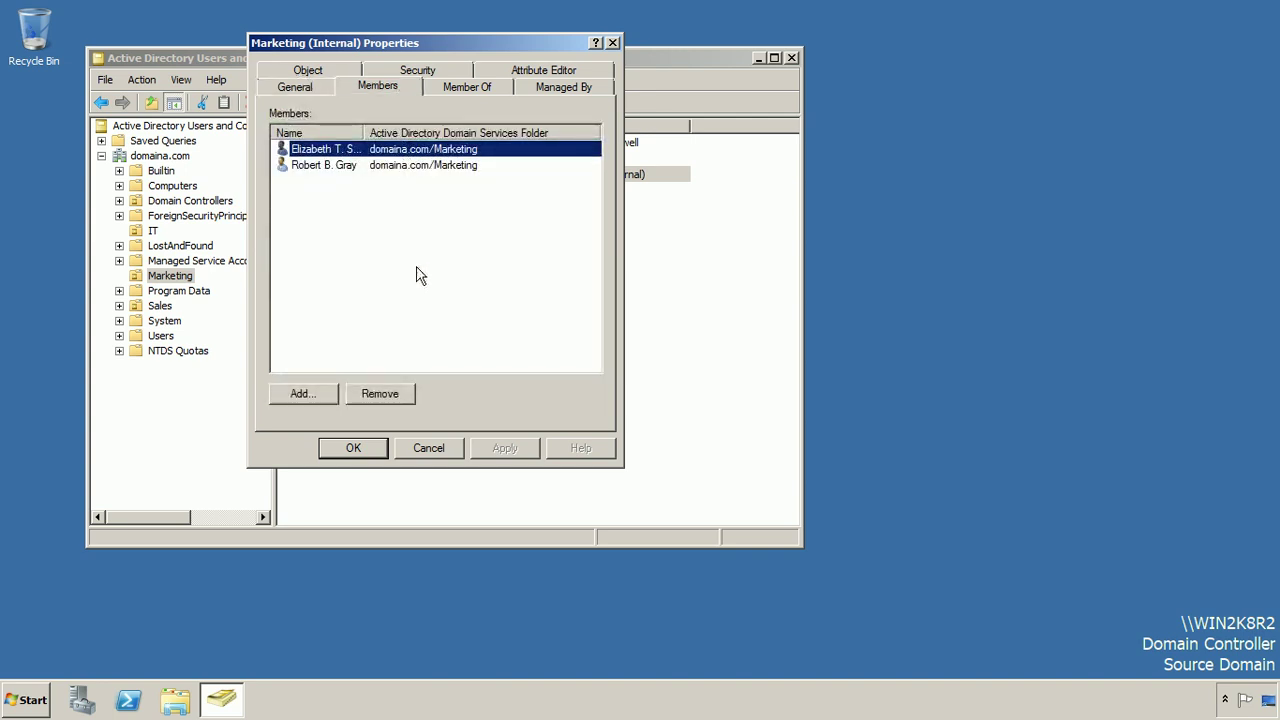
pyautogui.click(429, 448)
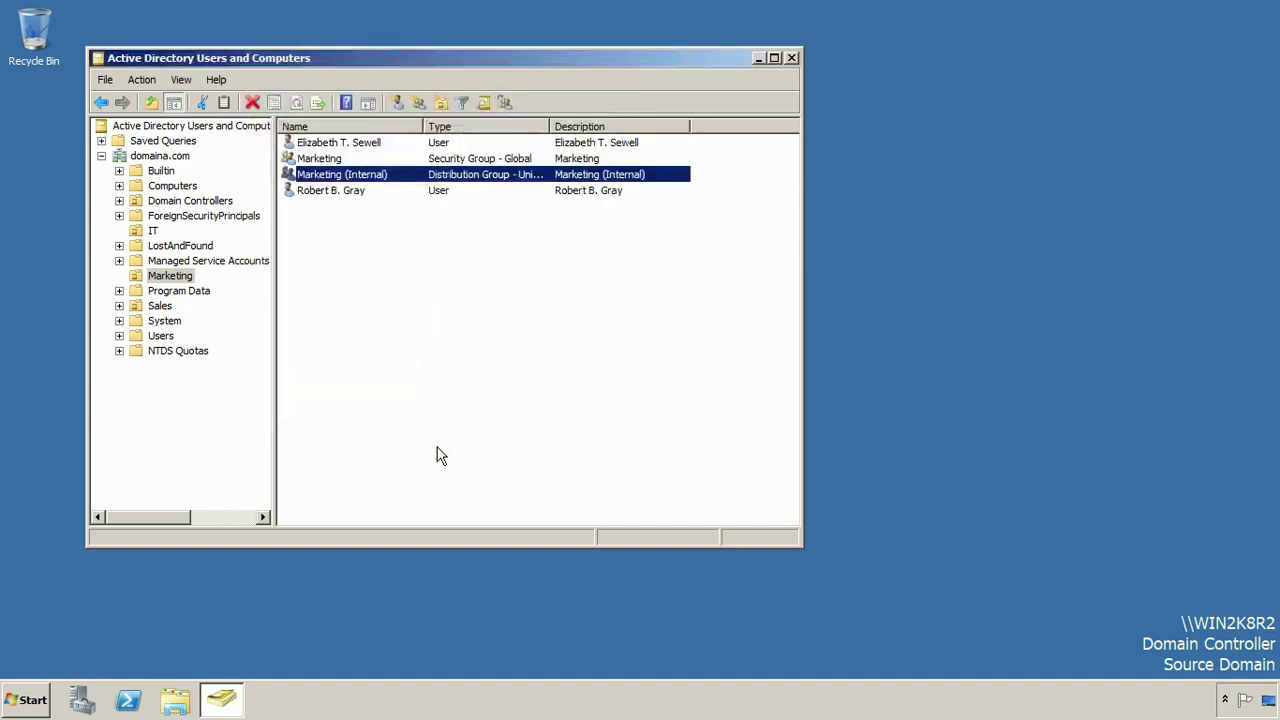
# View the objects in the Sales organizational unit and close Active Directory Users and Computers
pyautogui.click(158, 307)
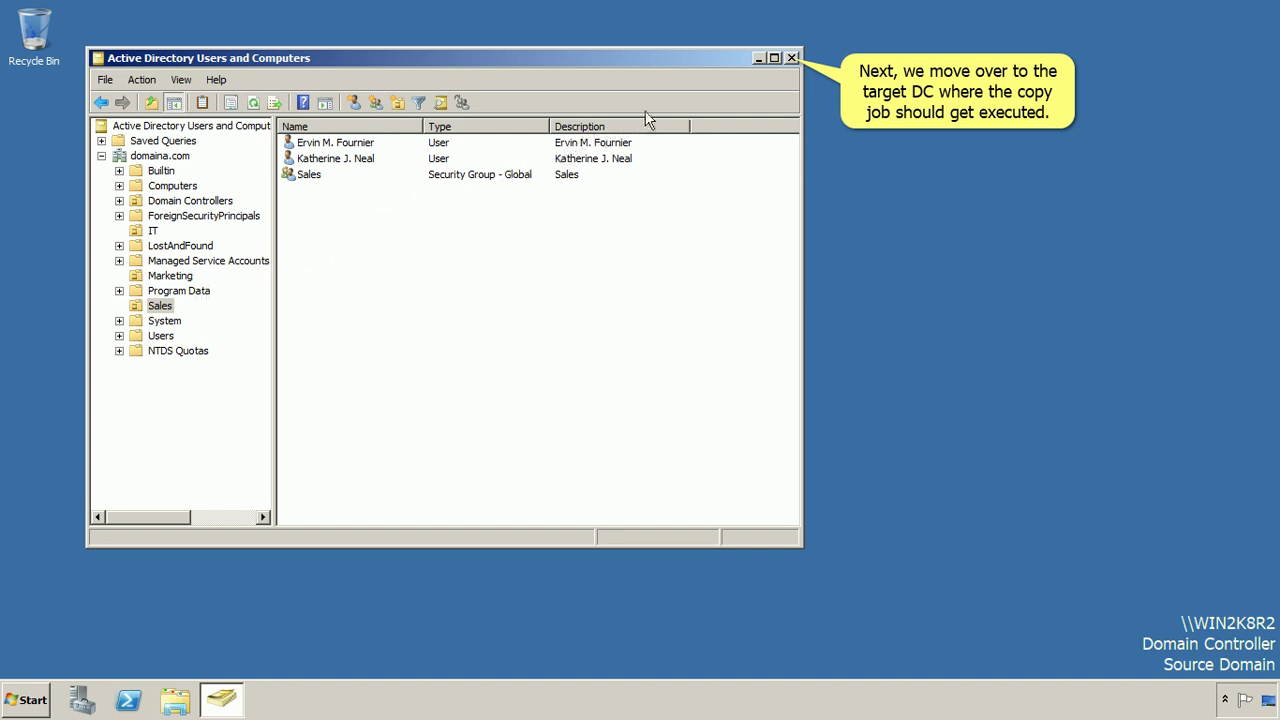
pyautogui.click(792, 58)
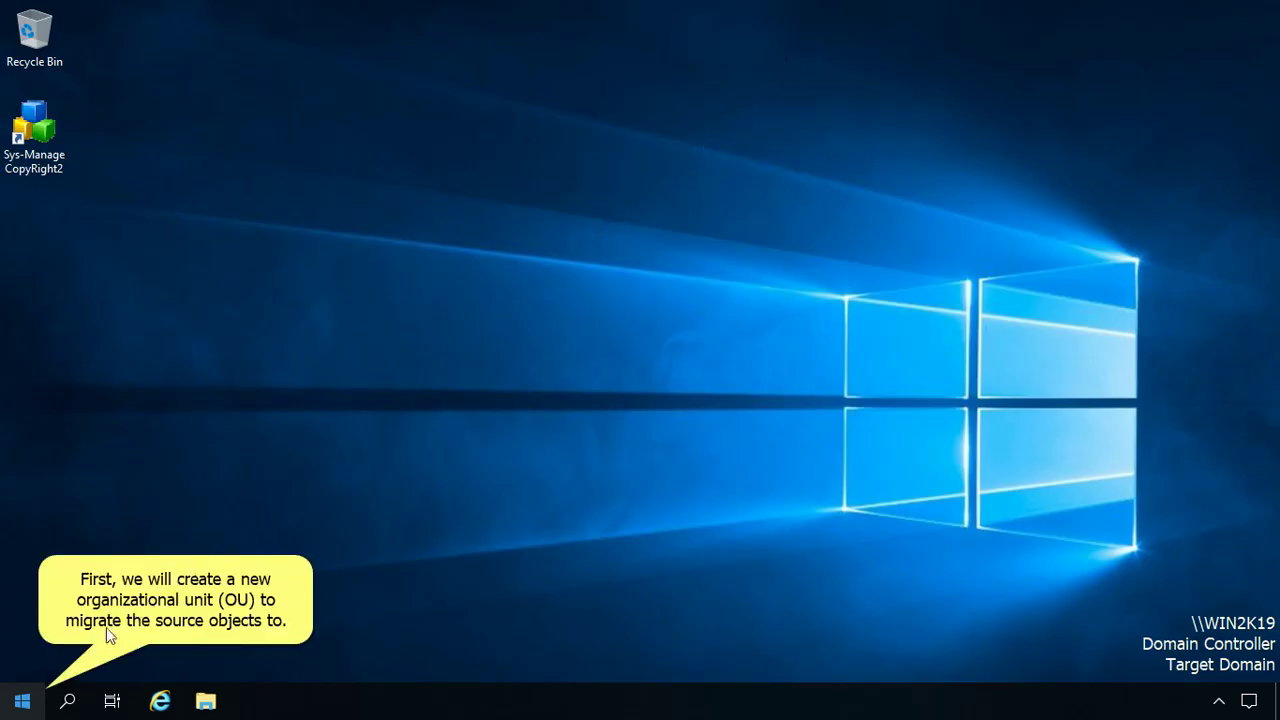
# Open Active Directory Users and Computers on the target domain controller and expand the DOMAINE.COM domain
pyautogui.click(24, 703)
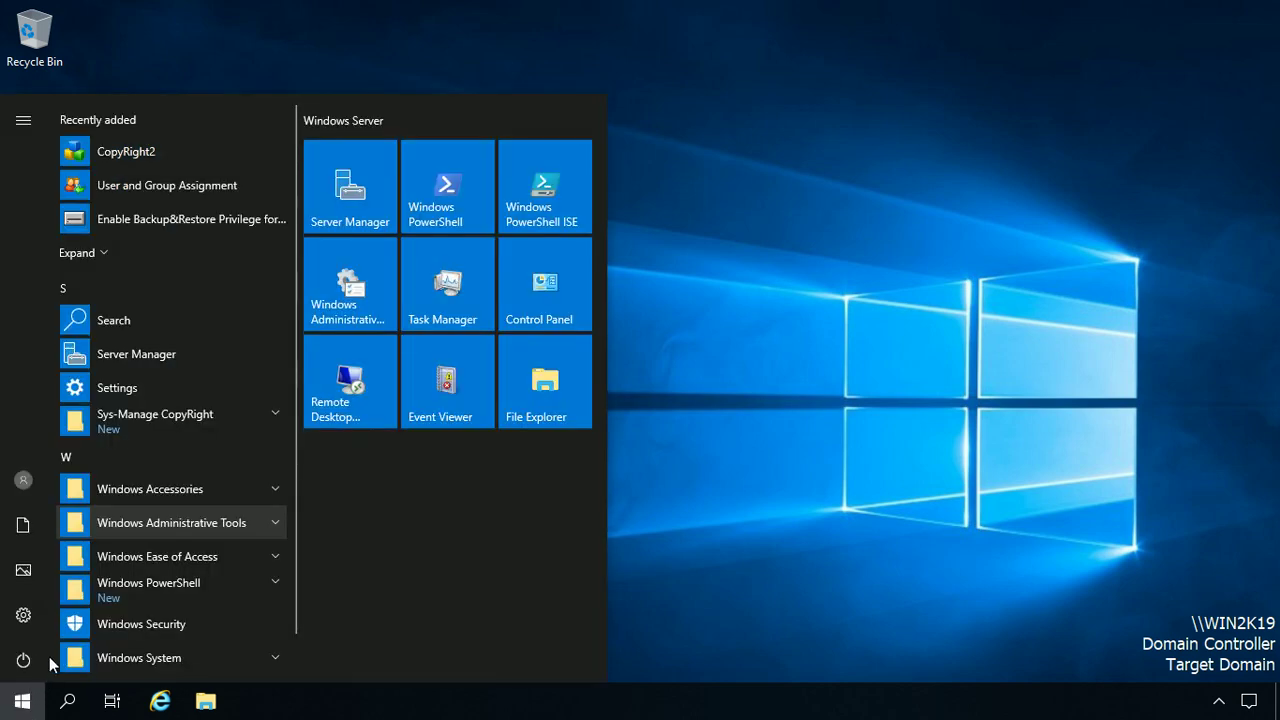
pyautogui.click(134, 519)
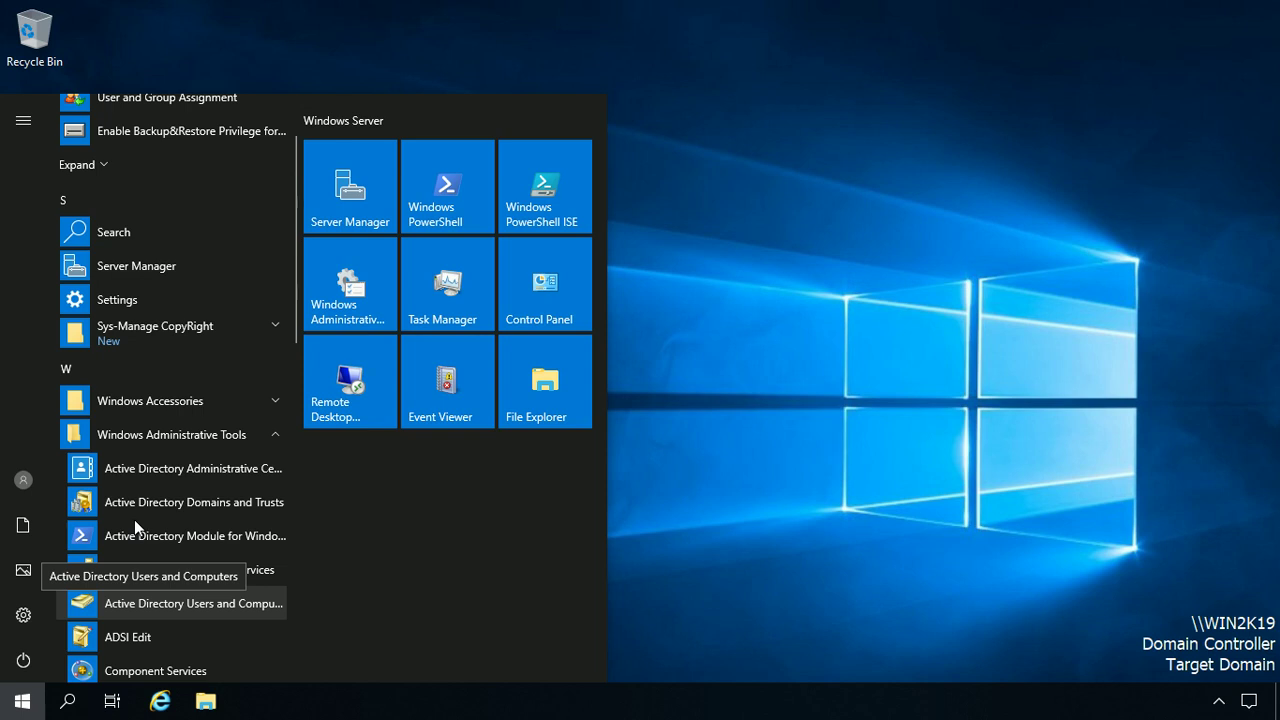
pyautogui.click(145, 606)
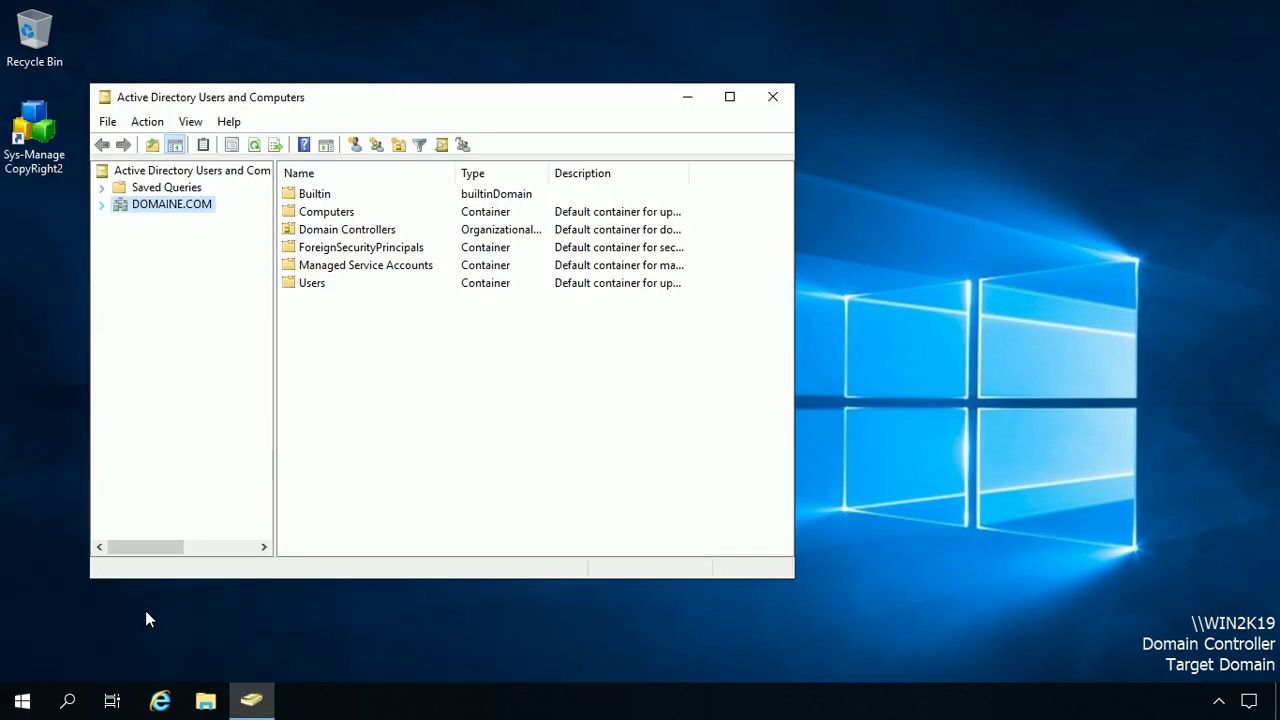
pyautogui.click(102, 206)
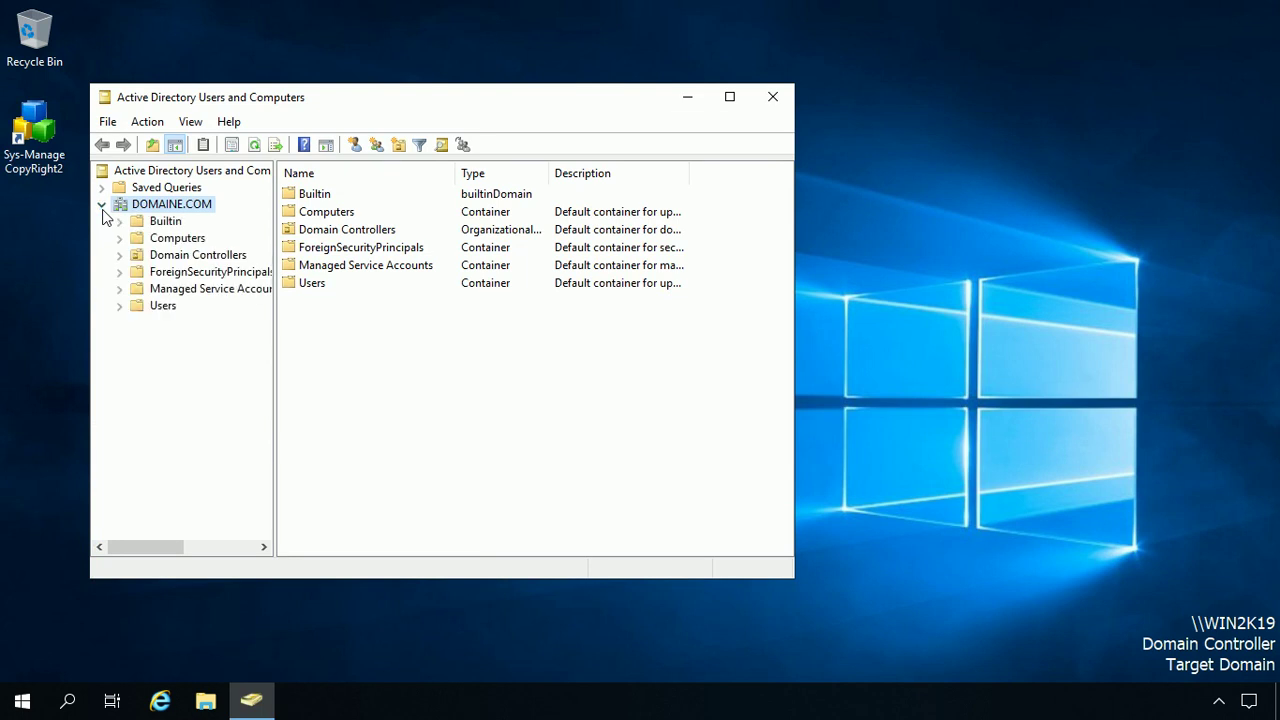
# Create an organizational unit named Sys-Manage directly under DOMAINE.COM and close Active Directory Users and Computers
pyautogui.rightClick(158, 206)
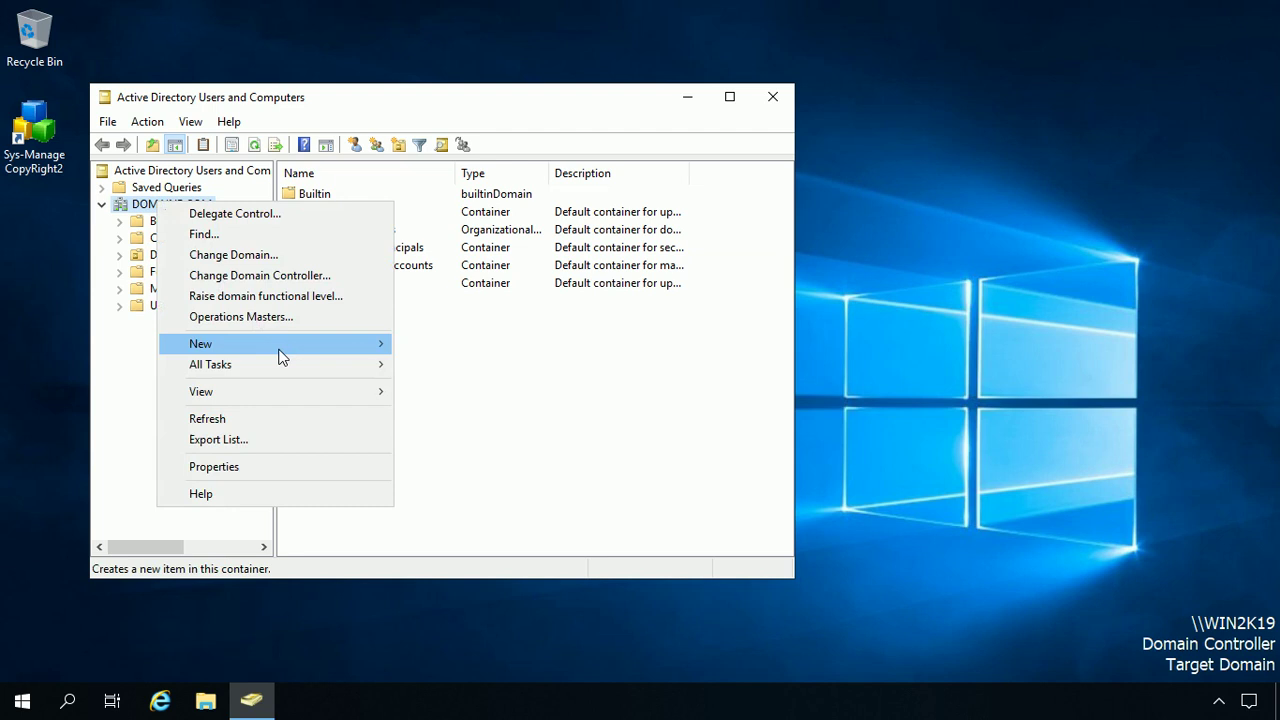
pyautogui.moveTo(280, 350)
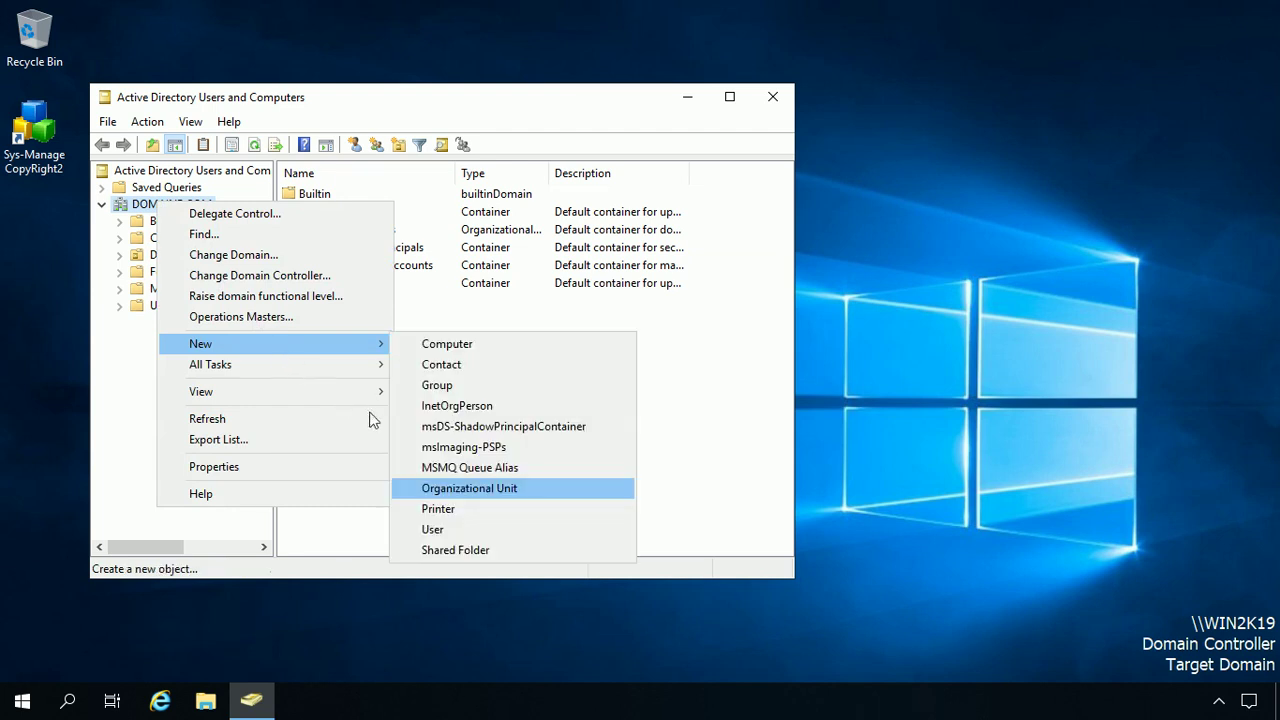
pyautogui.click(488, 495)
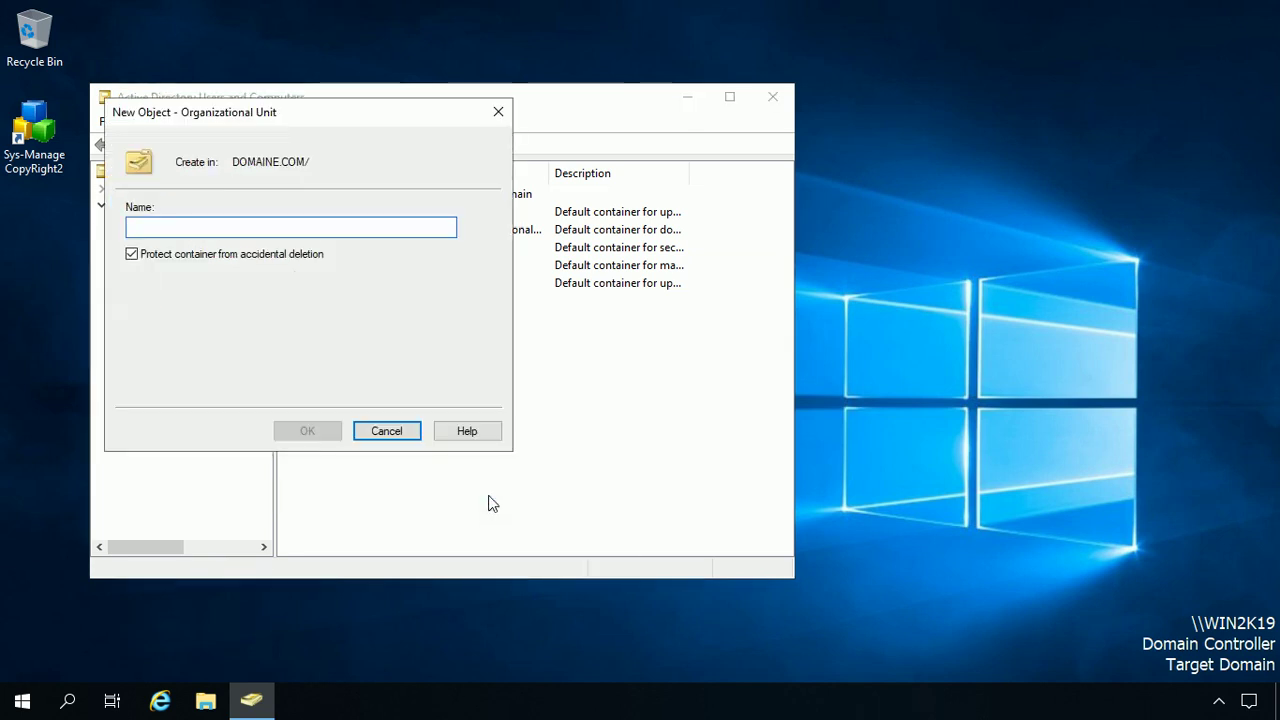
pyautogui.write('Sys-Manage')
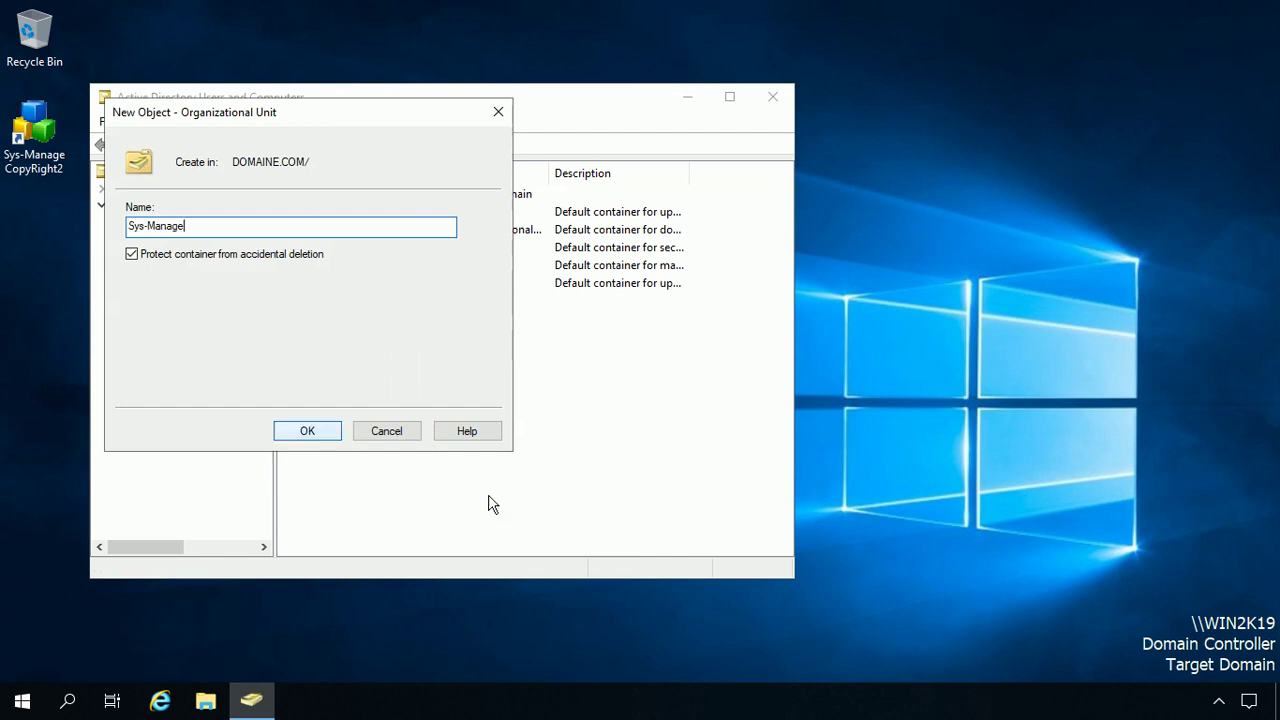
pyautogui.click(307, 433)
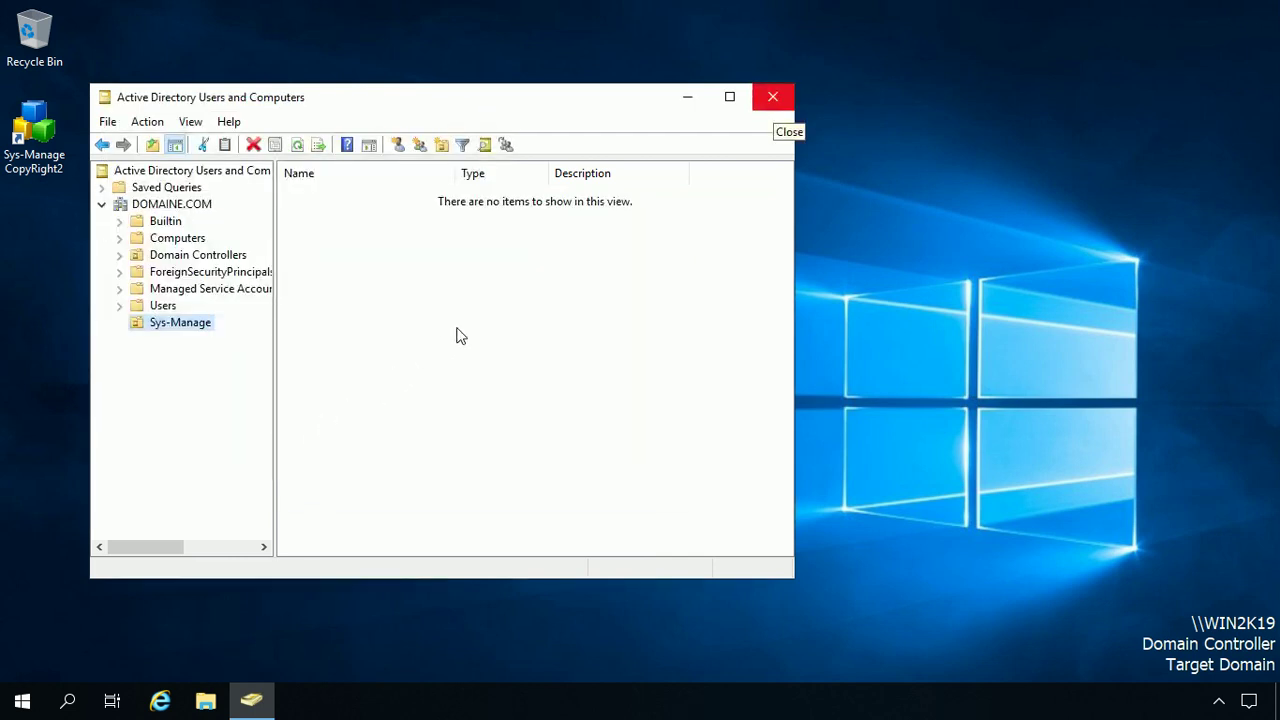
pyautogui.click(773, 104)
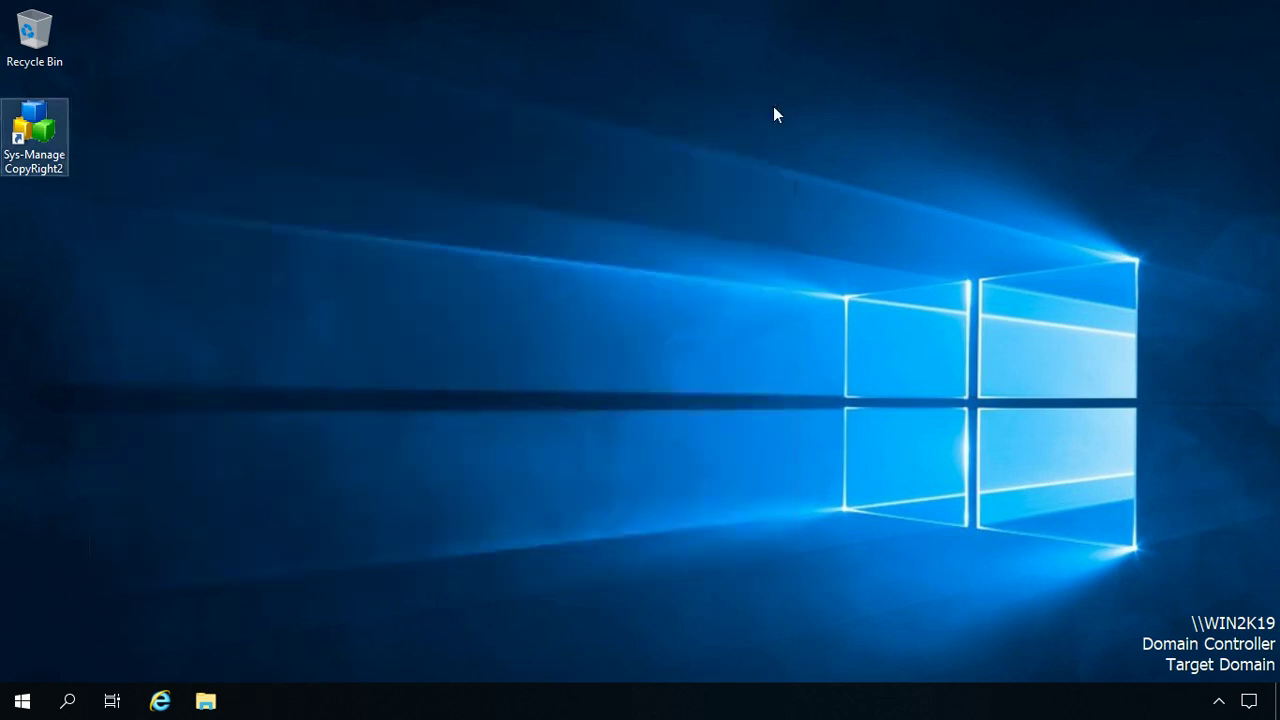
# Start Sys-Manage CopyRight2, connect to the local WIN2K19 instance and show its user and group copy jobs
pyautogui.doubleClick(40, 138)
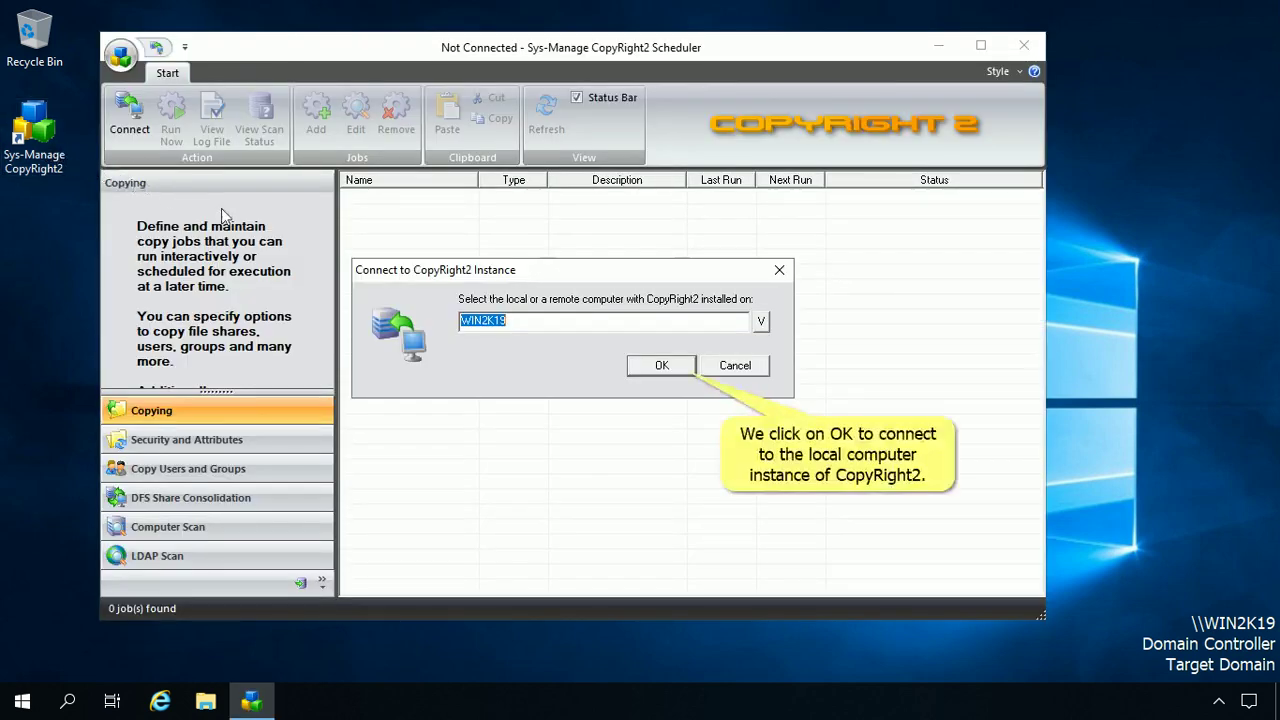
pyautogui.click(660, 364)
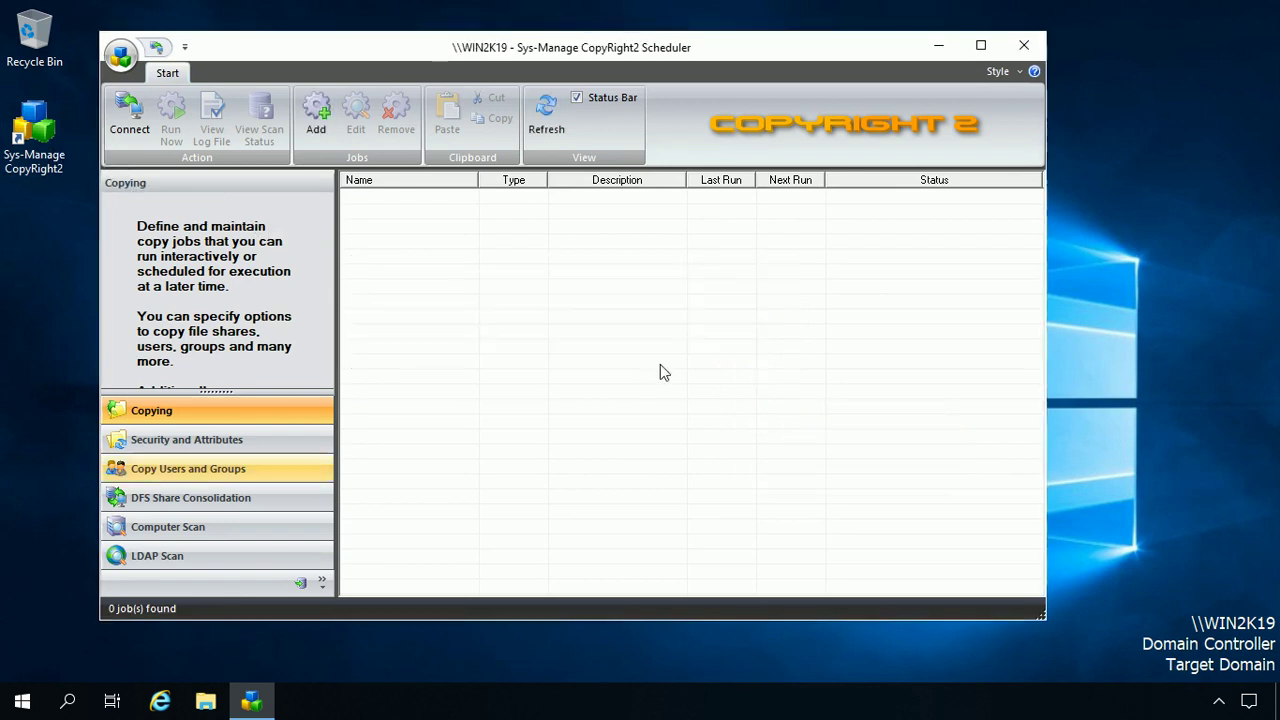
pyautogui.click(242, 468)
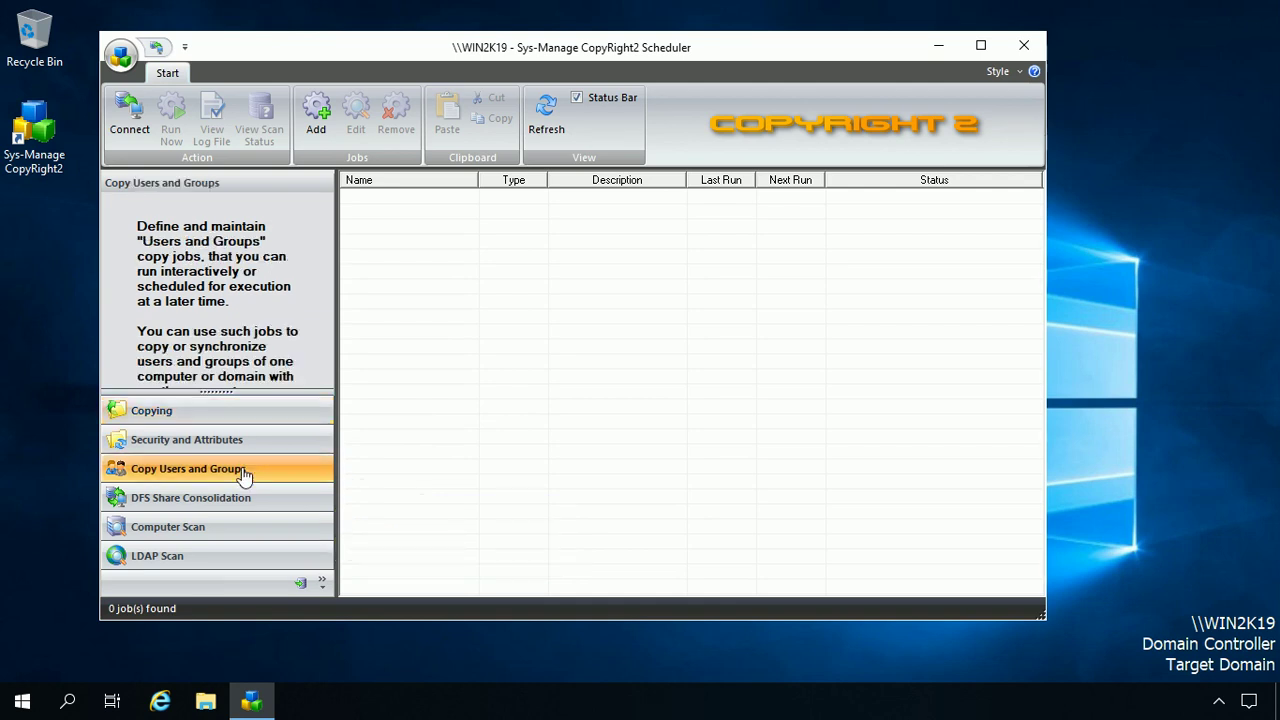
# Add a user and group copy job named "Domain Migration" with the description "Migration of users, contacts, groups and distribution lists."
pyautogui.rightClick(465, 288)
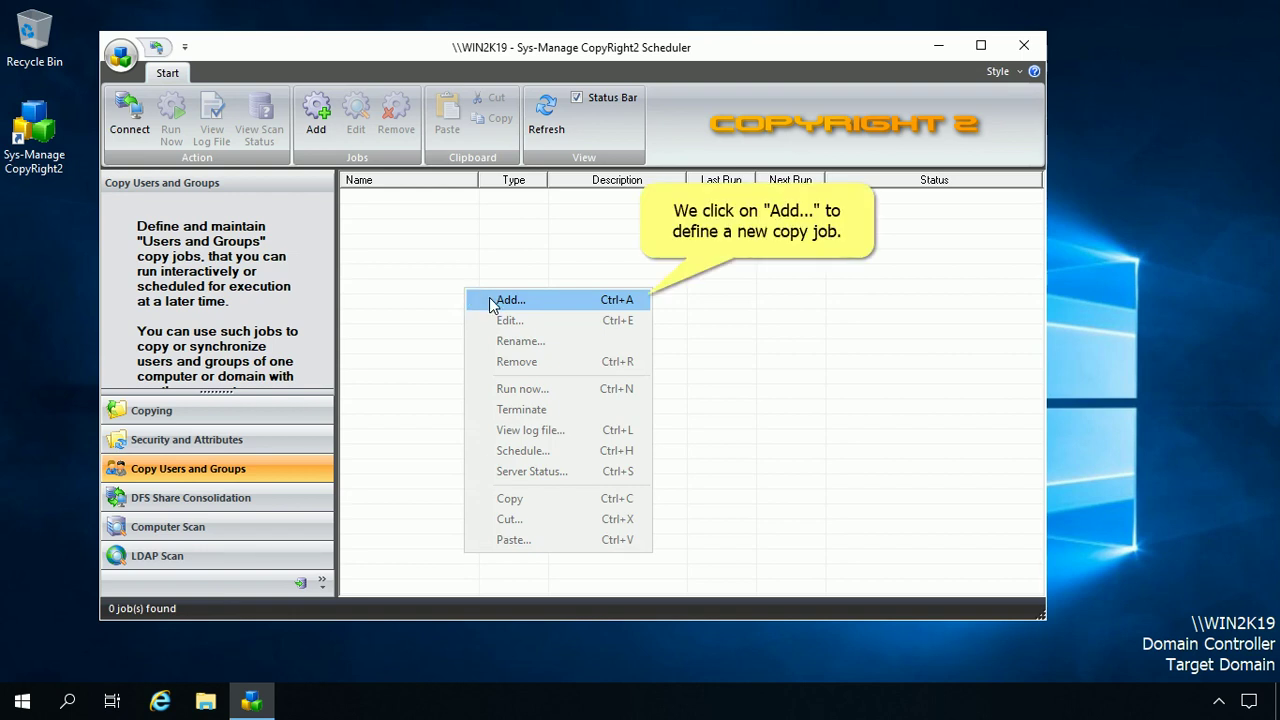
pyautogui.click(493, 301)
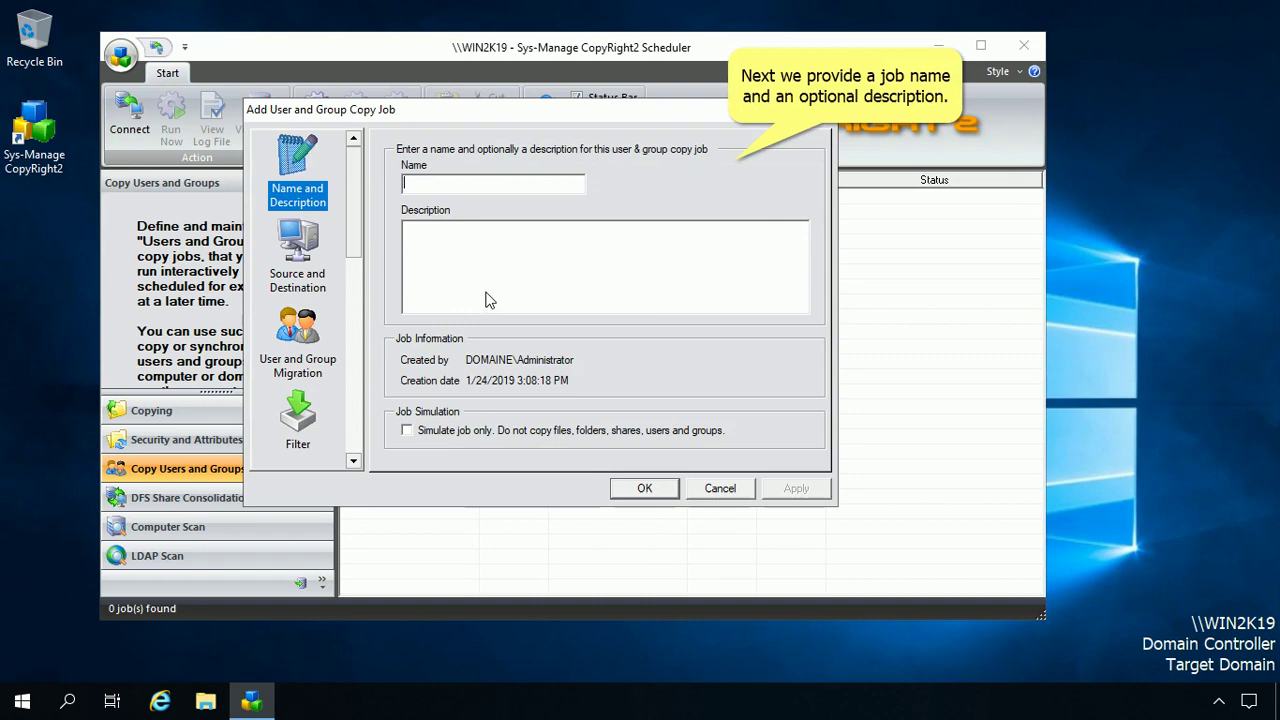
pyautogui.write('Domain Migration')
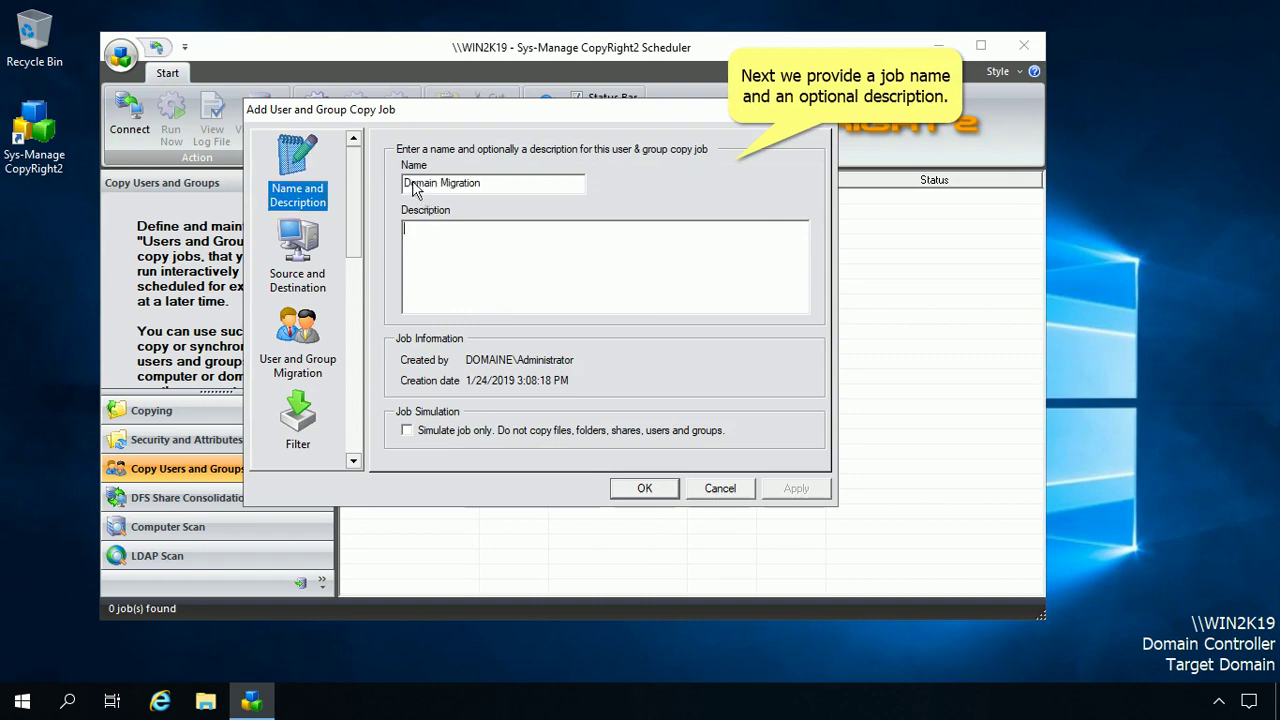
pyautogui.click(422, 242)
pyautogui.write('Migration of users, contacts, groups and distribution lists.')
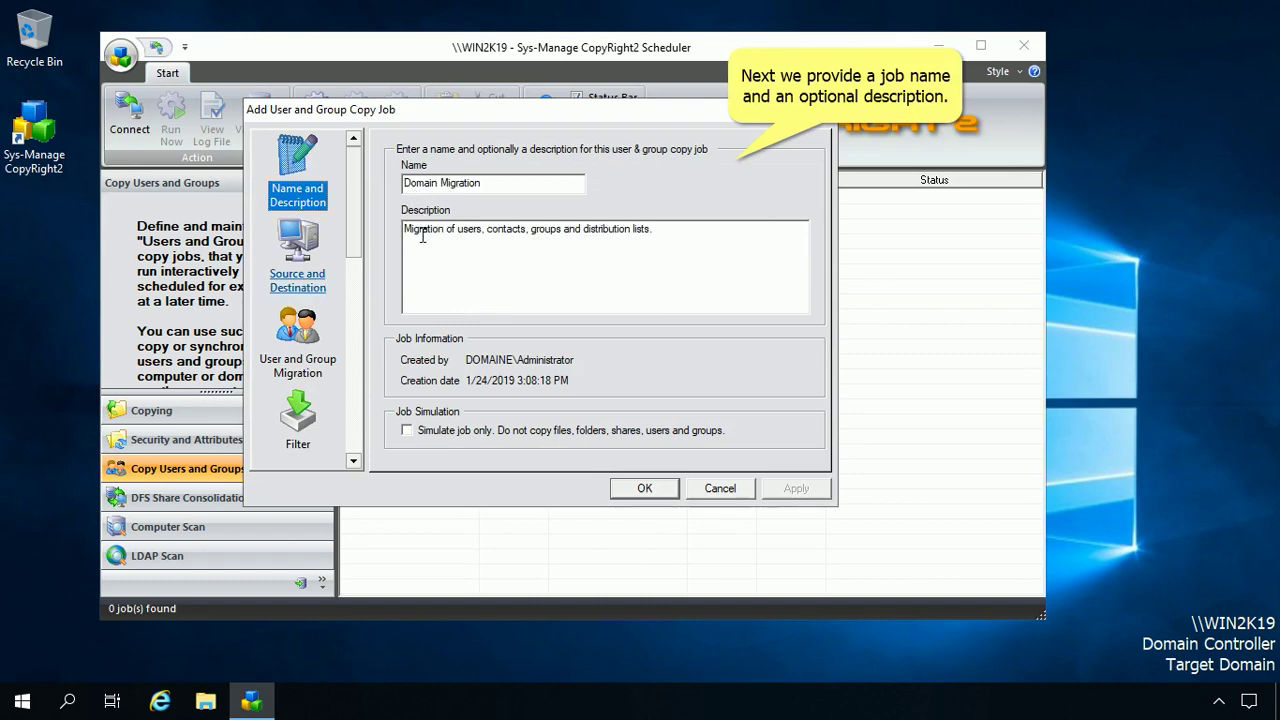
# Set the job's source computer to win2k8r2 and its destination computer to win2k19
pyautogui.click(307, 277)
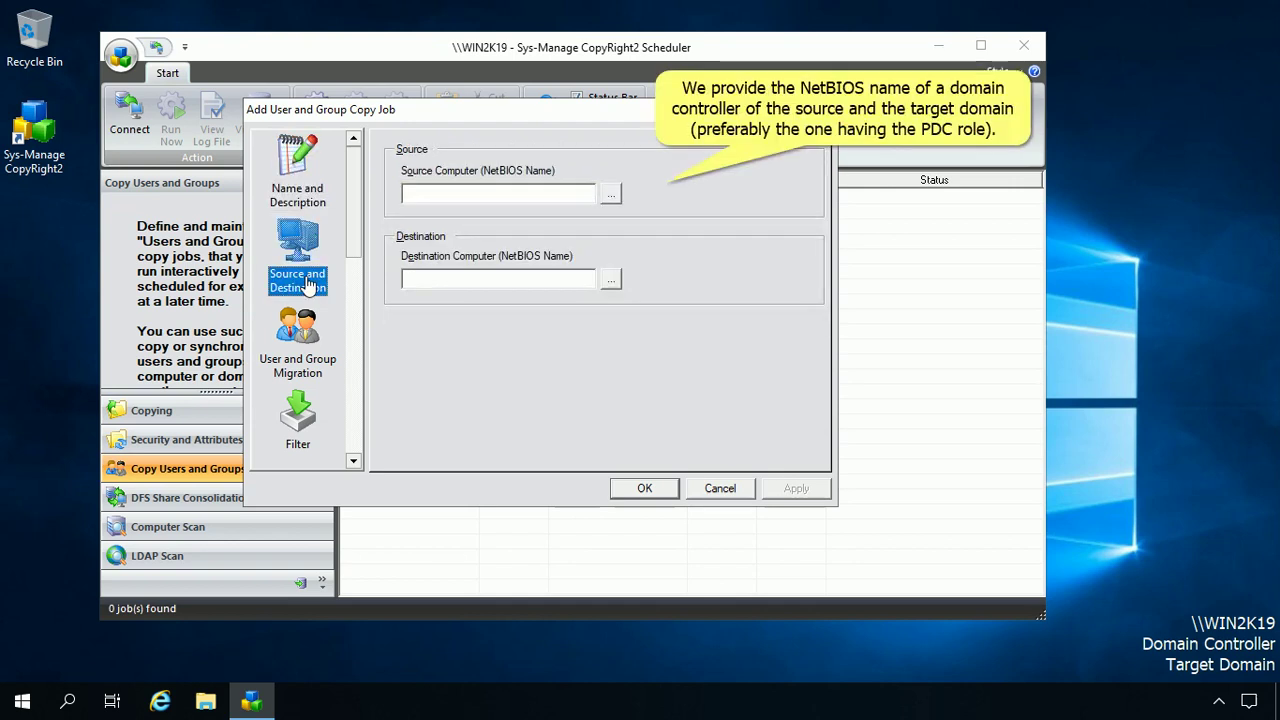
pyautogui.click(415, 200)
pyautogui.write('win2k8r2')
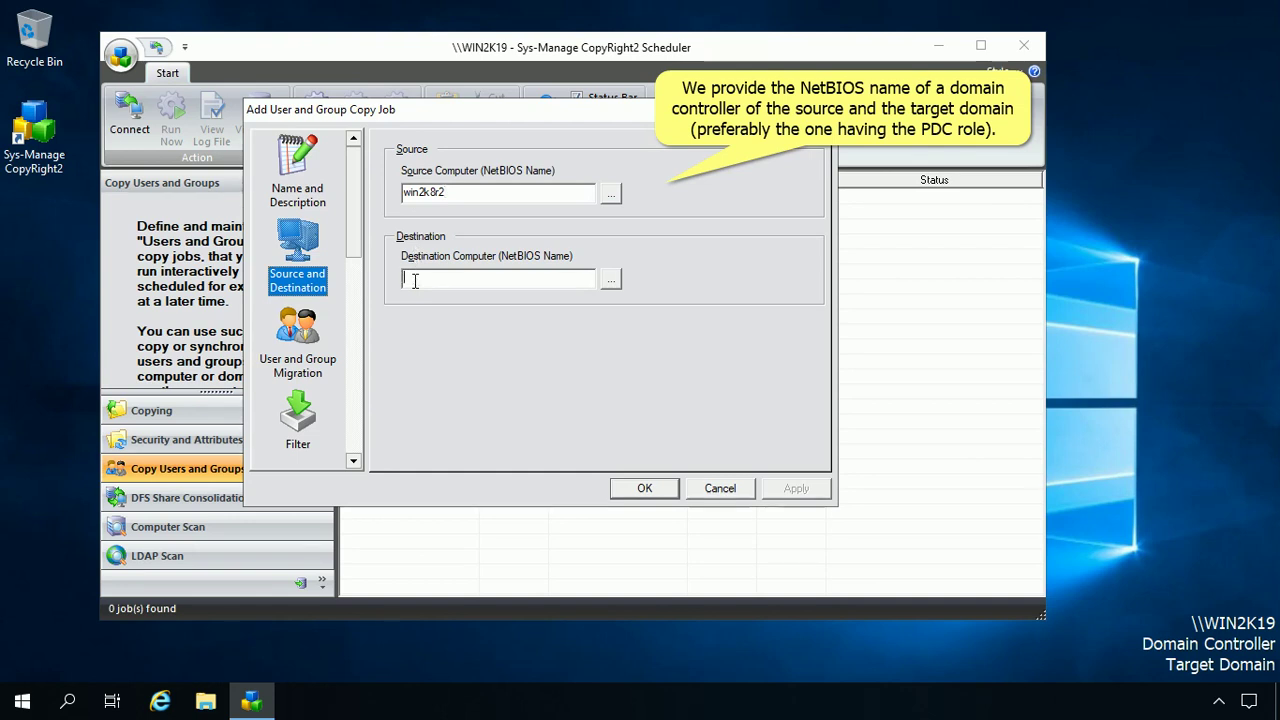
pyautogui.write('win2k19')
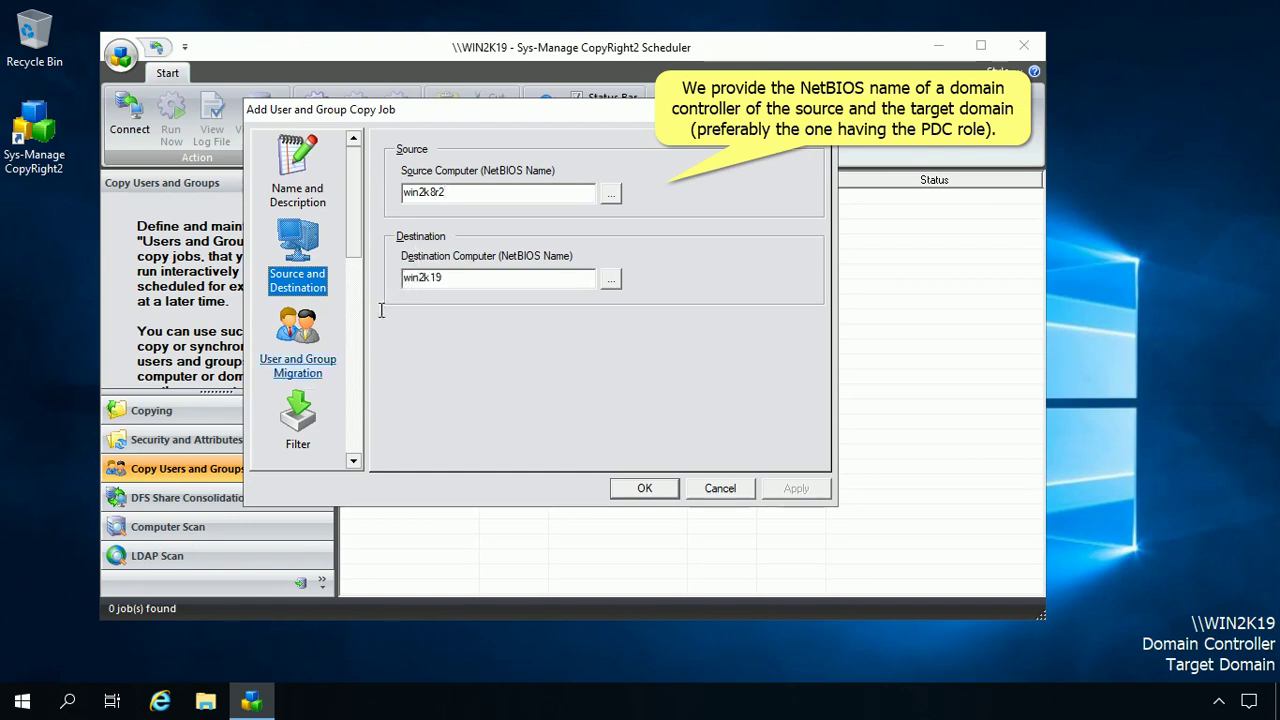
# Select the IT, Marketing and Sales organizational units of domaina.com, with all their objects, for migration
pyautogui.click(316, 368)
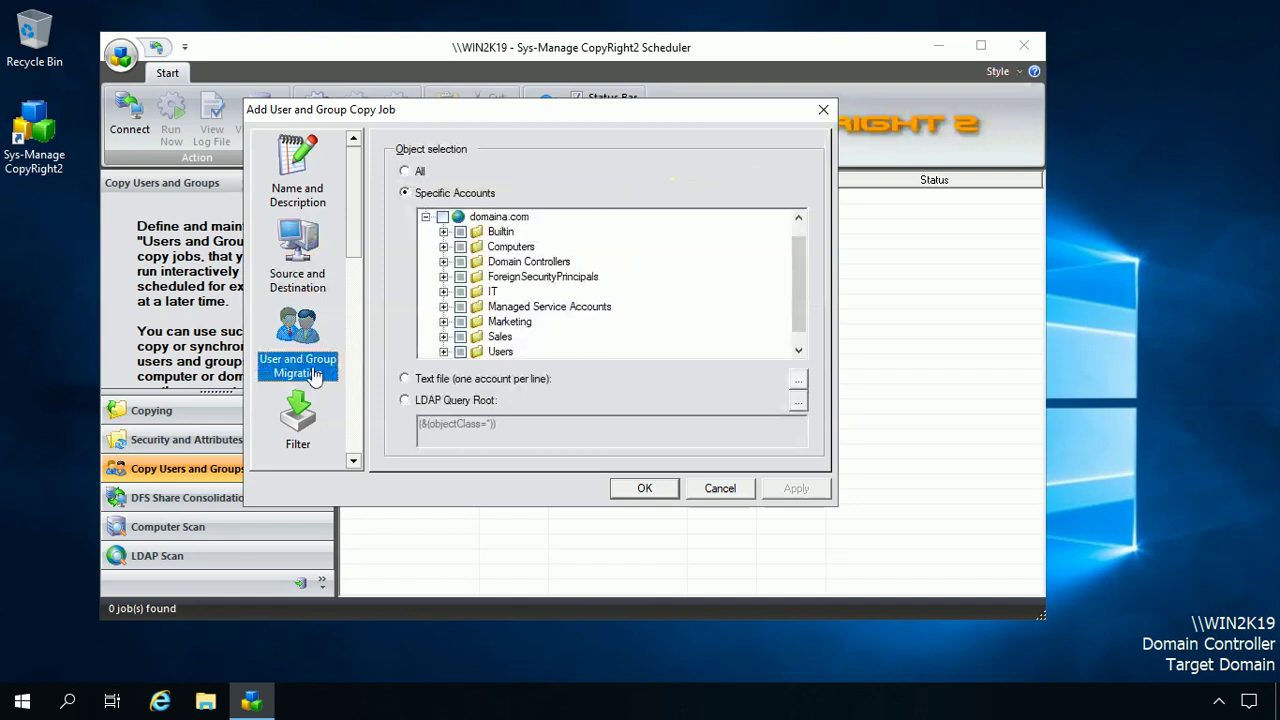
pyautogui.click(443, 292)
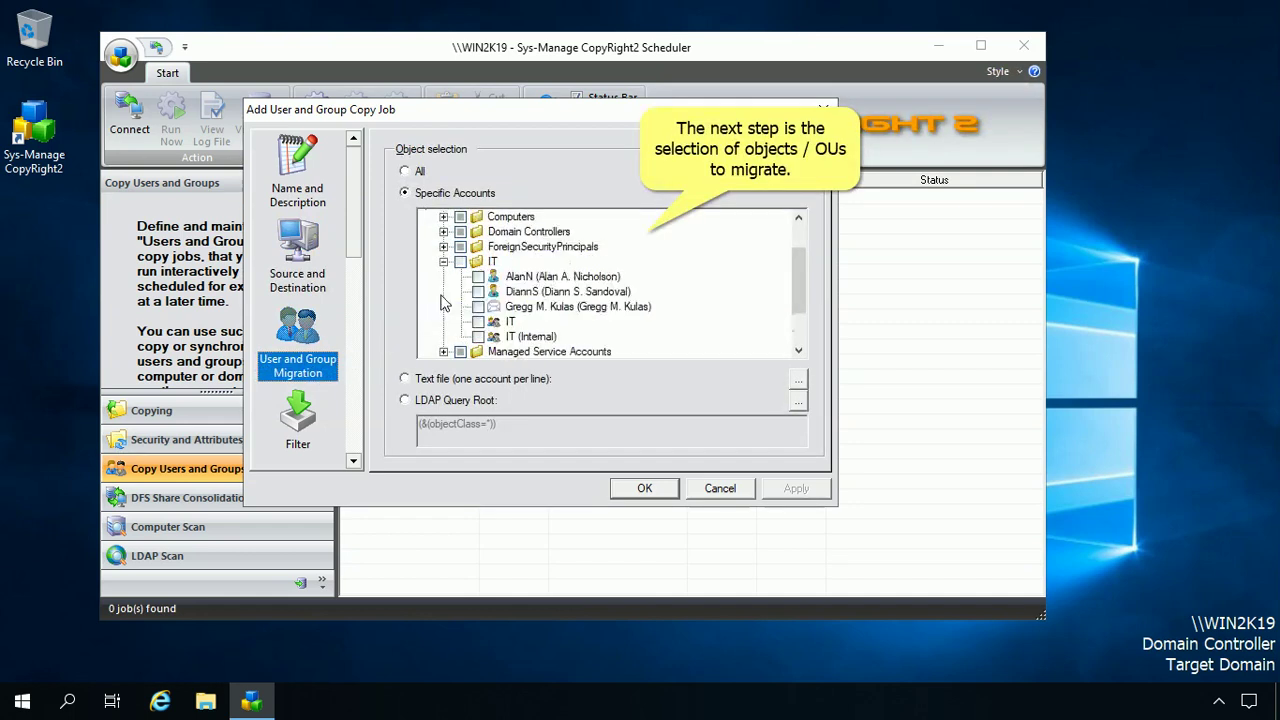
pyautogui.click(461, 262)
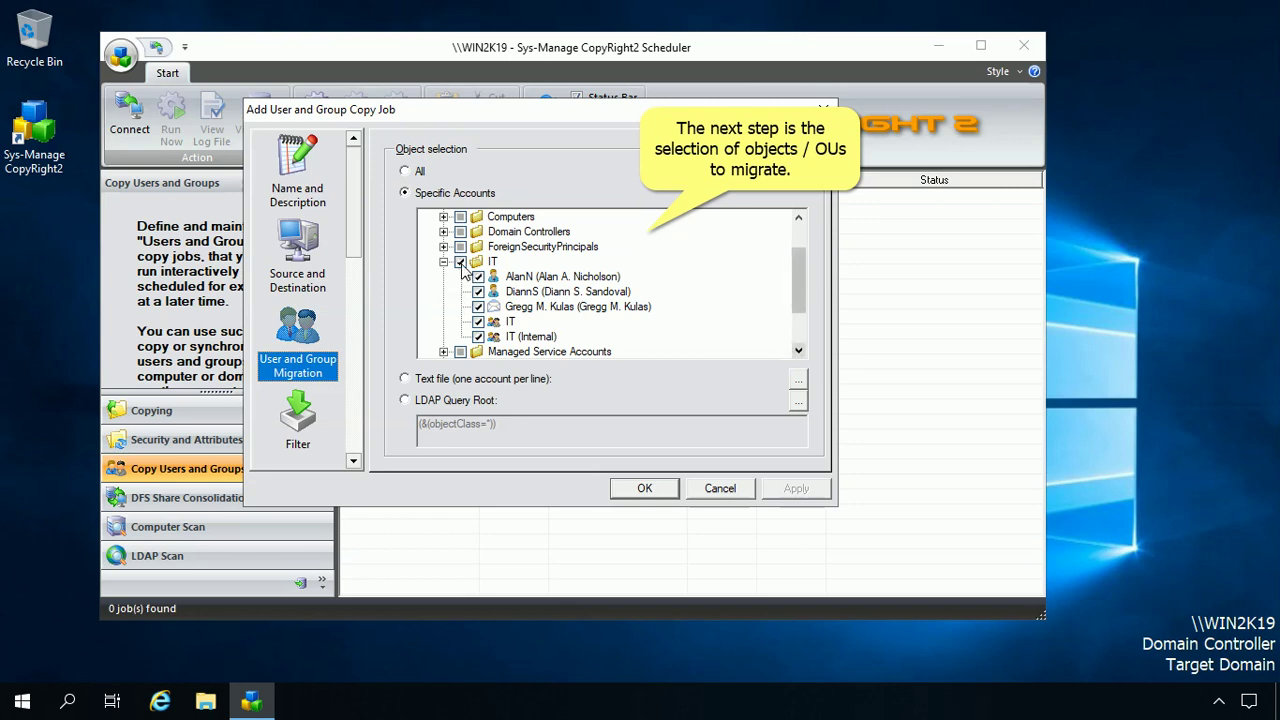
pyautogui.click(798, 352)
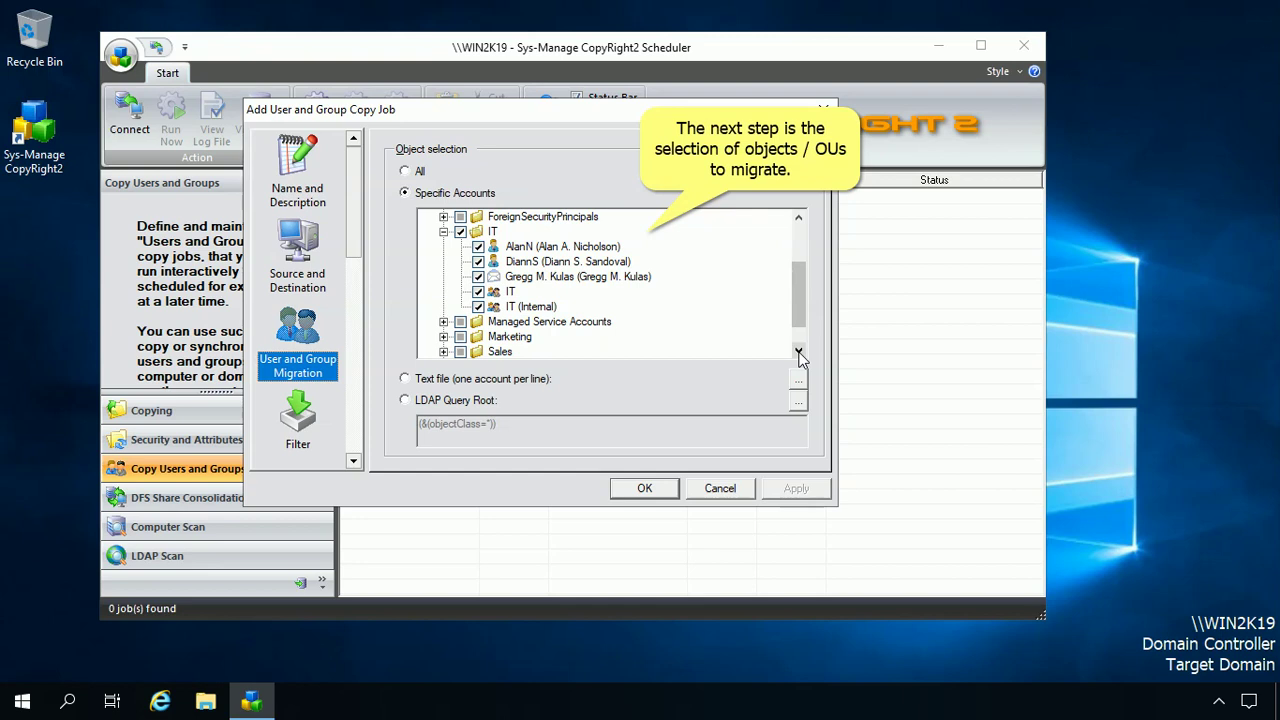
pyautogui.click(798, 352)
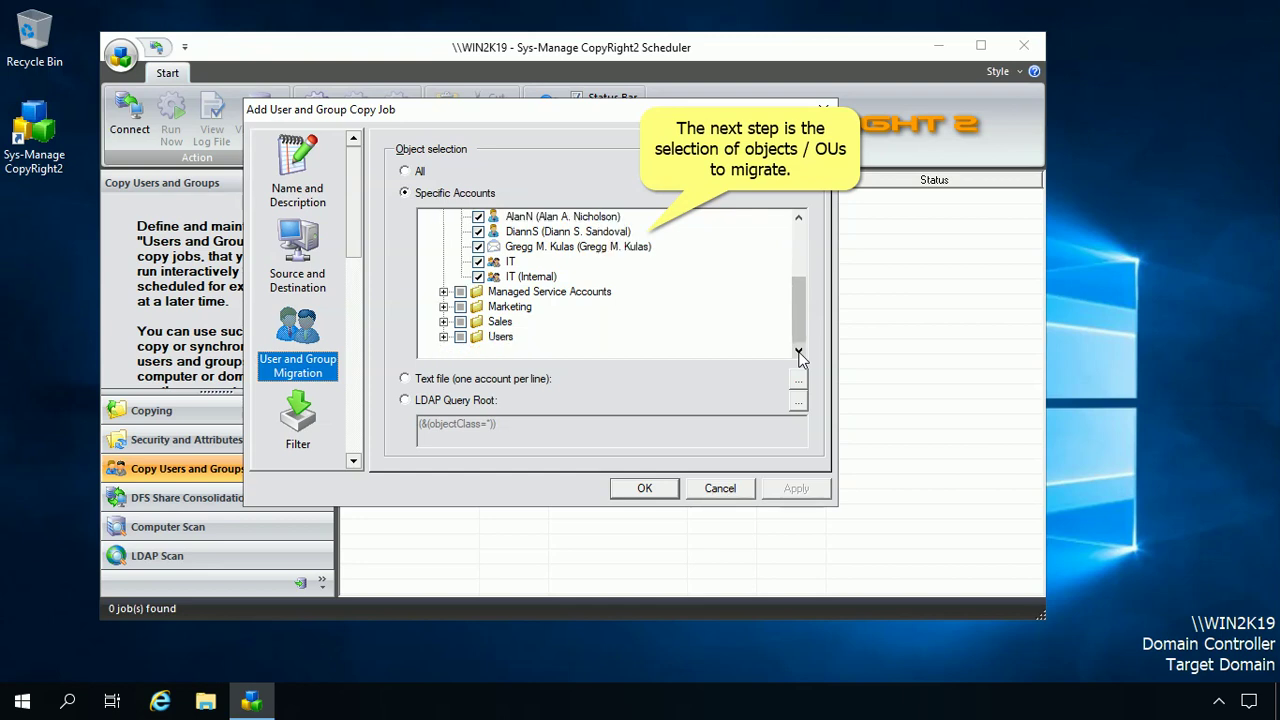
pyautogui.click(443, 307)
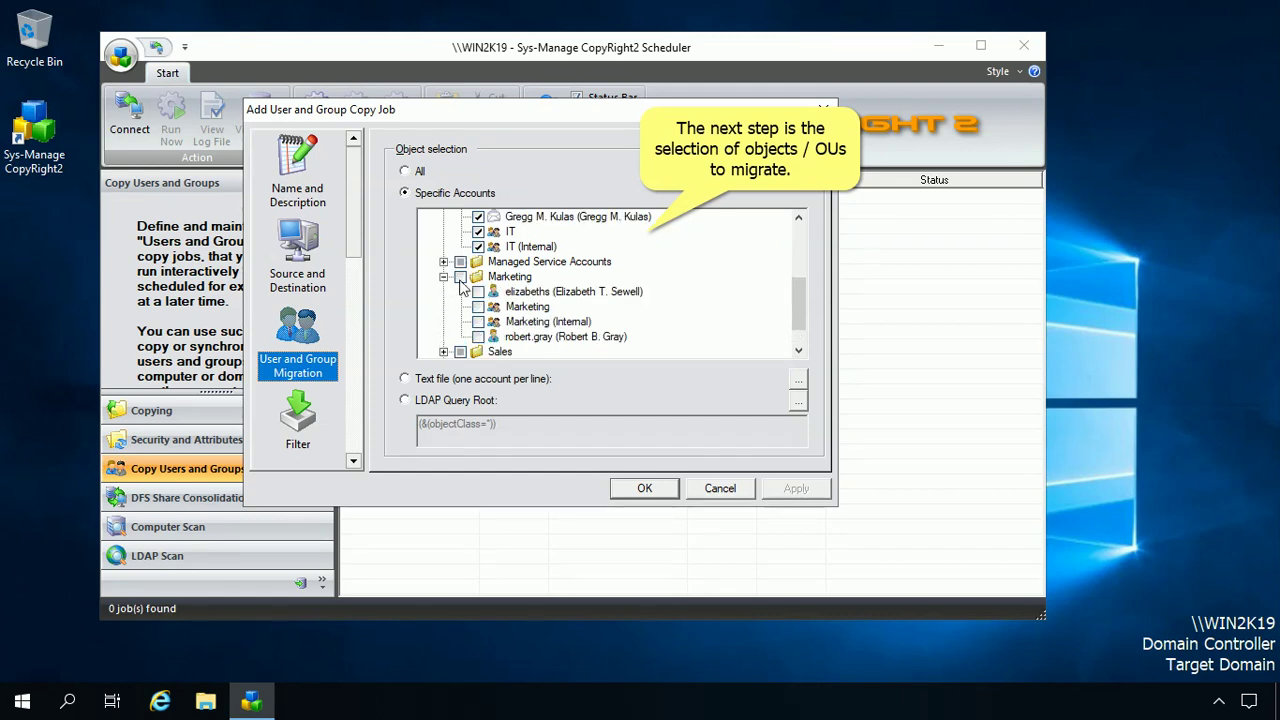
pyautogui.click(460, 277)
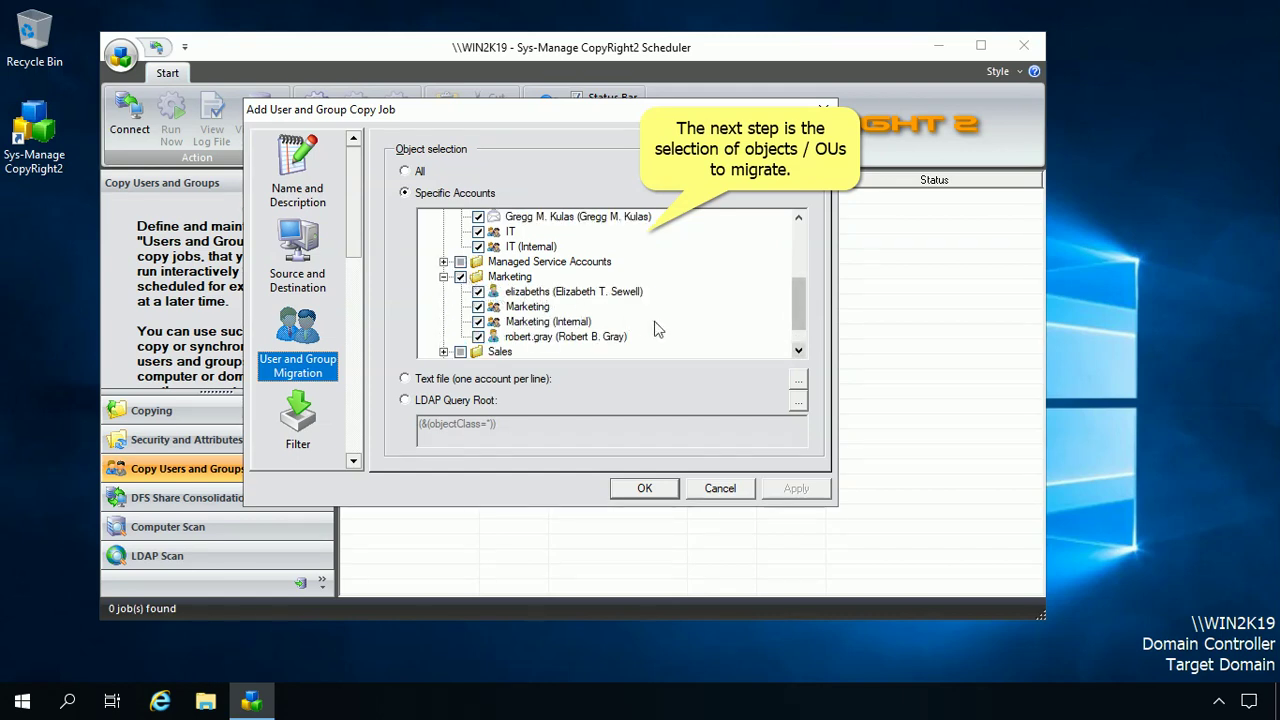
pyautogui.click(798, 353)
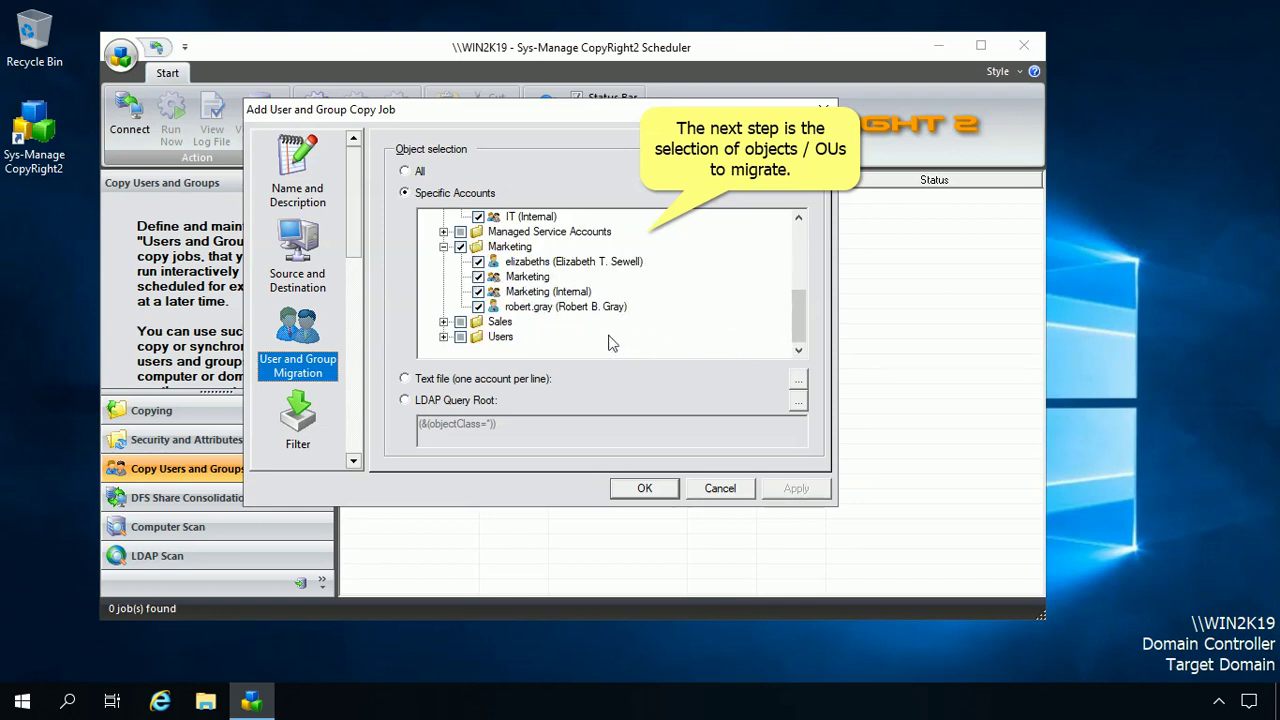
pyautogui.click(443, 321)
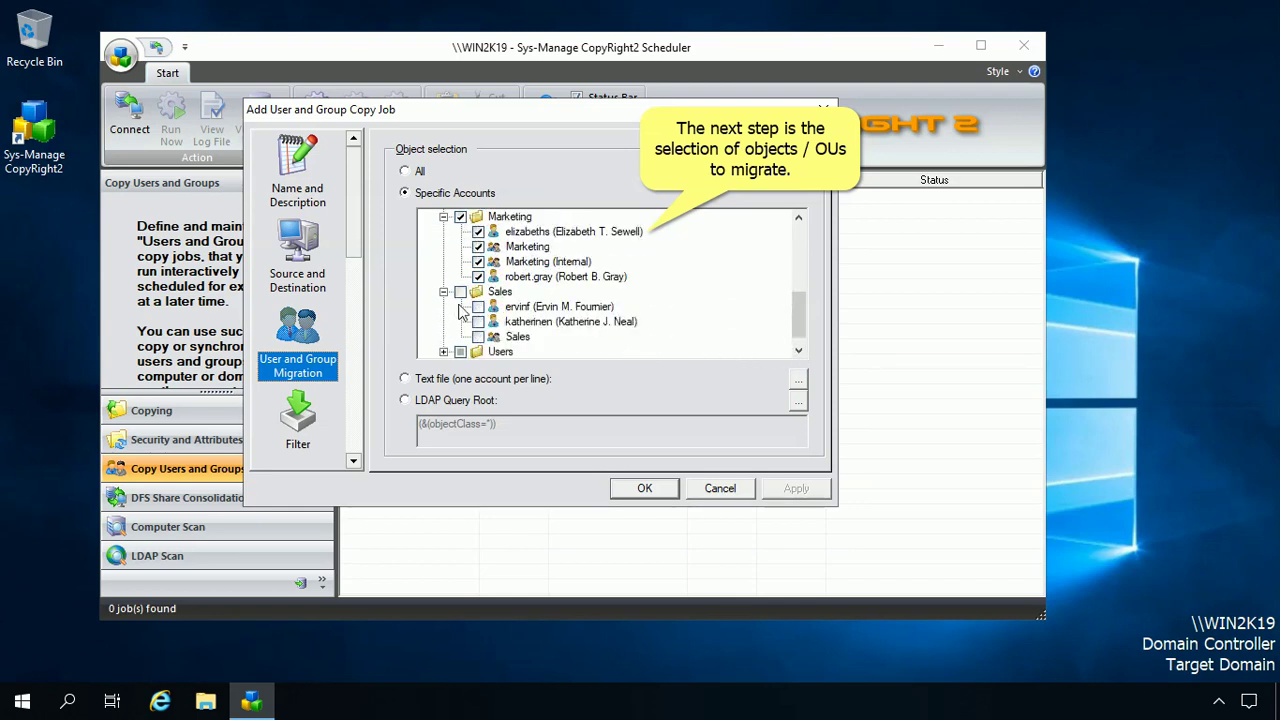
pyautogui.click(461, 292)
# Set the account type filter to Add/Update for user accounts, local groups, global groups and contacts
pyautogui.click(298, 420)
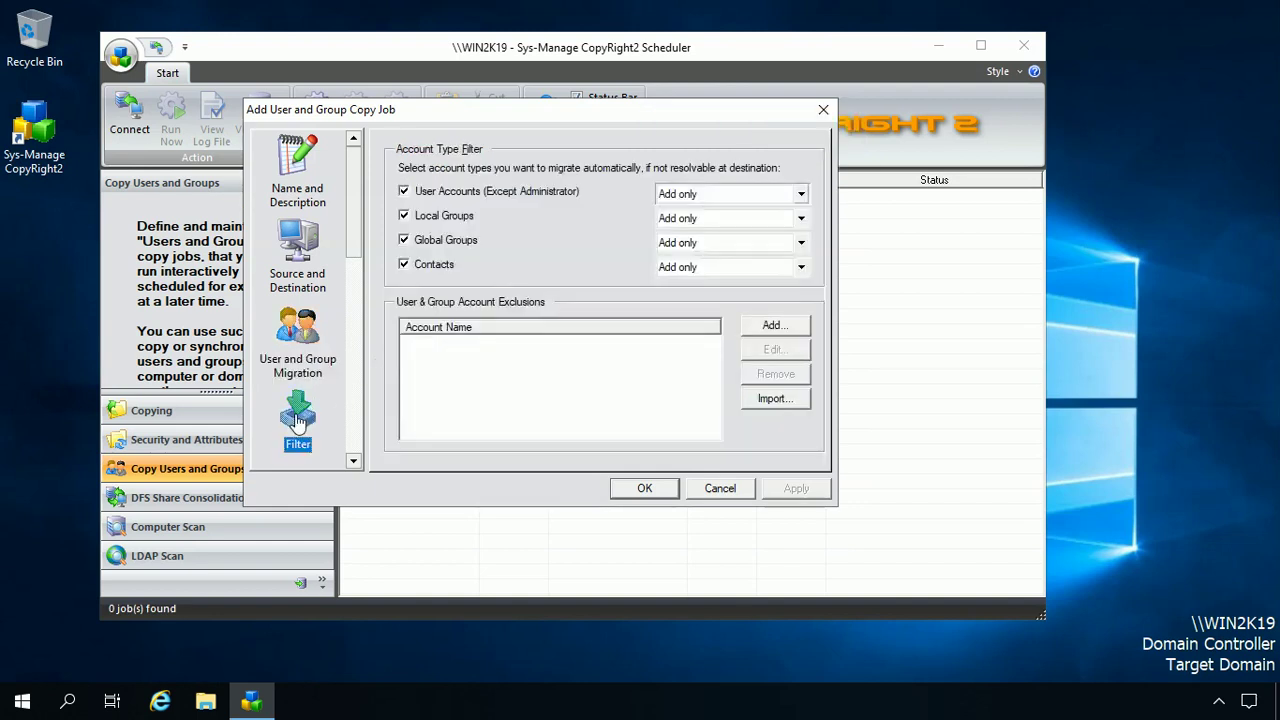
pyautogui.click(760, 203)
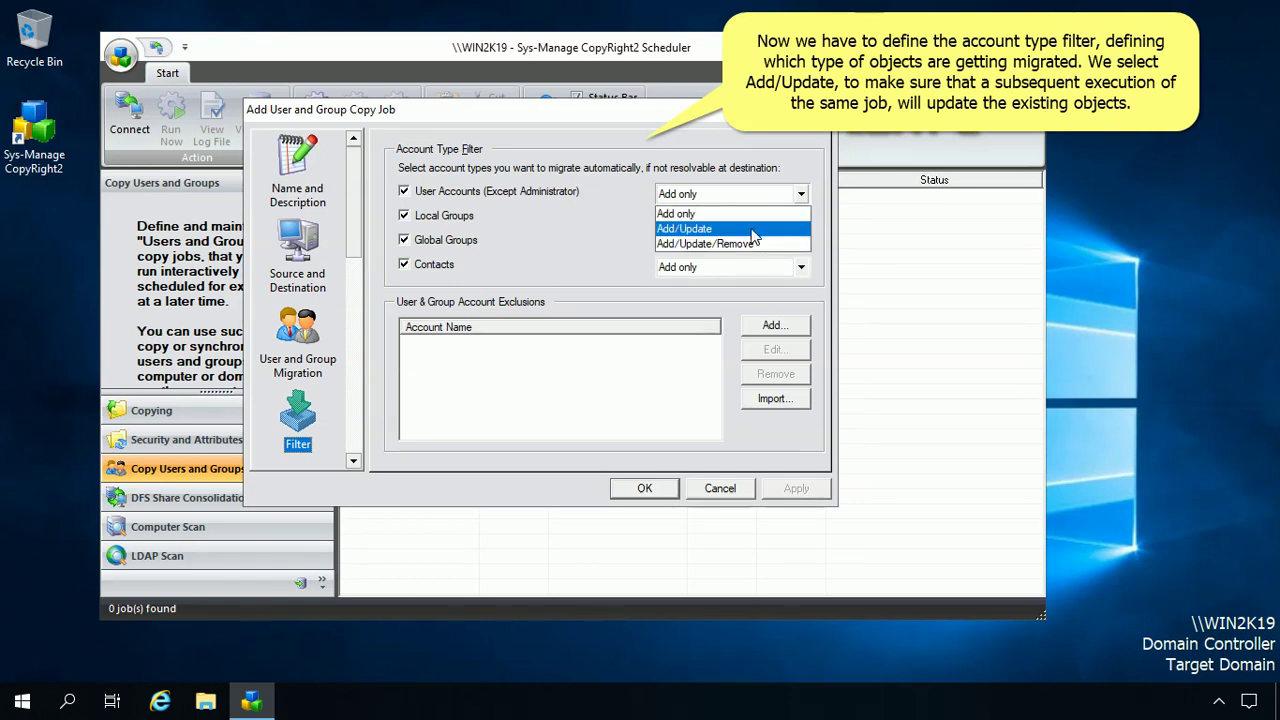
pyautogui.click(754, 236)
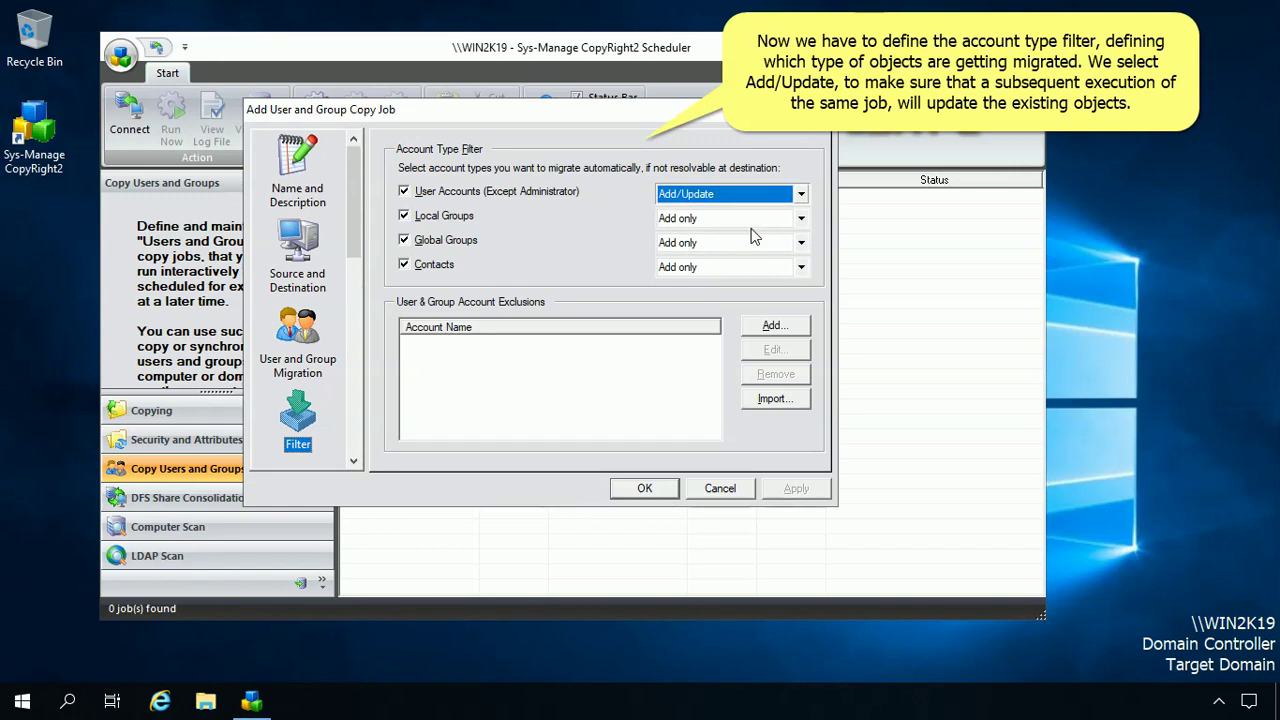
pyautogui.click(746, 220)
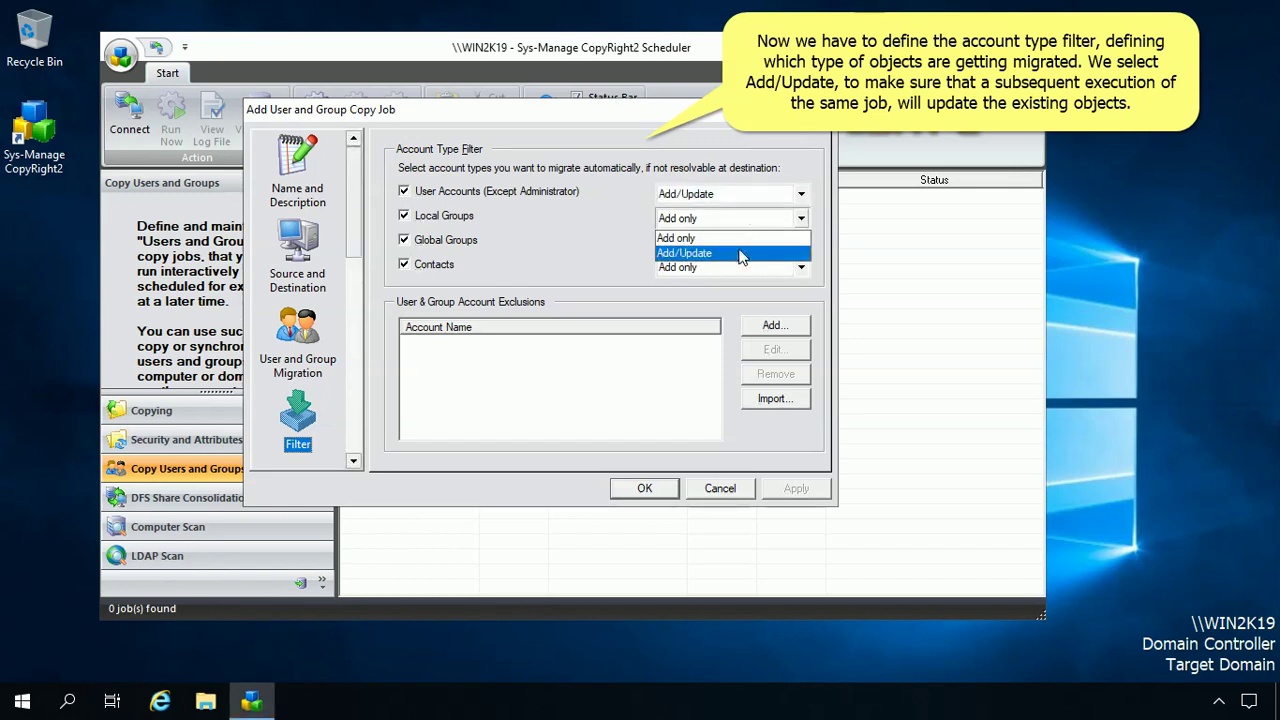
pyautogui.click(741, 254)
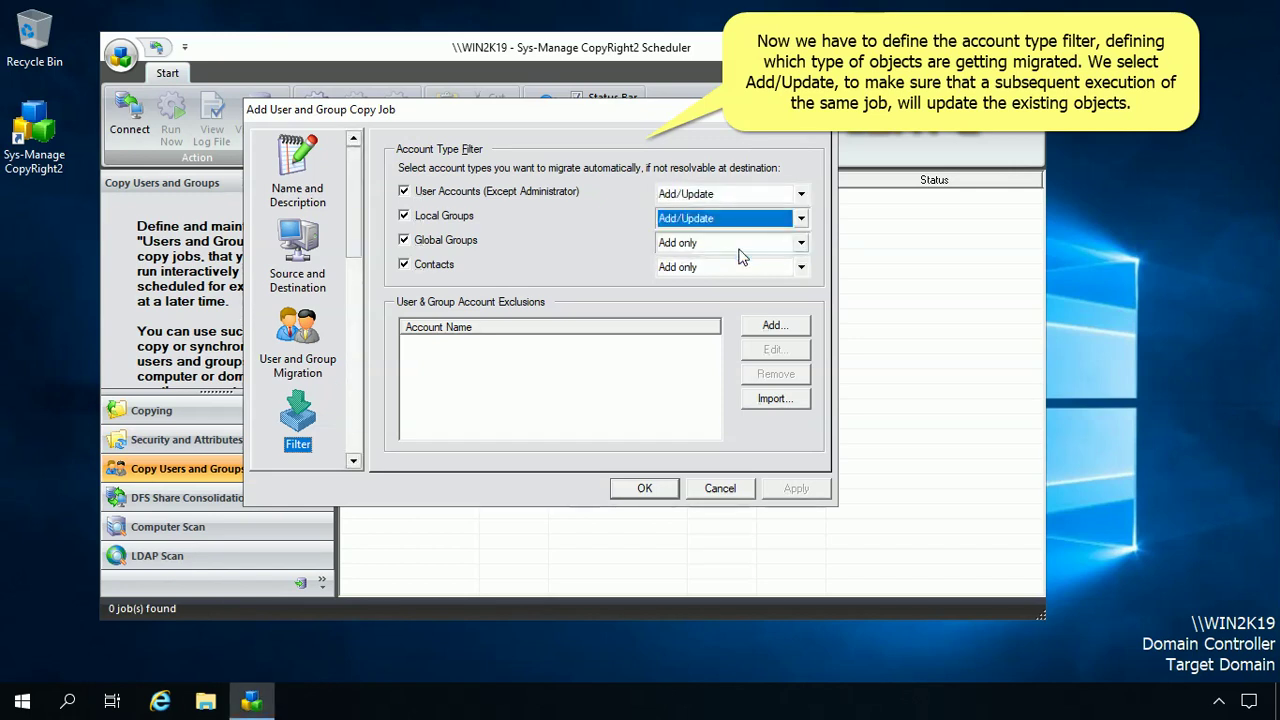
pyautogui.click(677, 246)
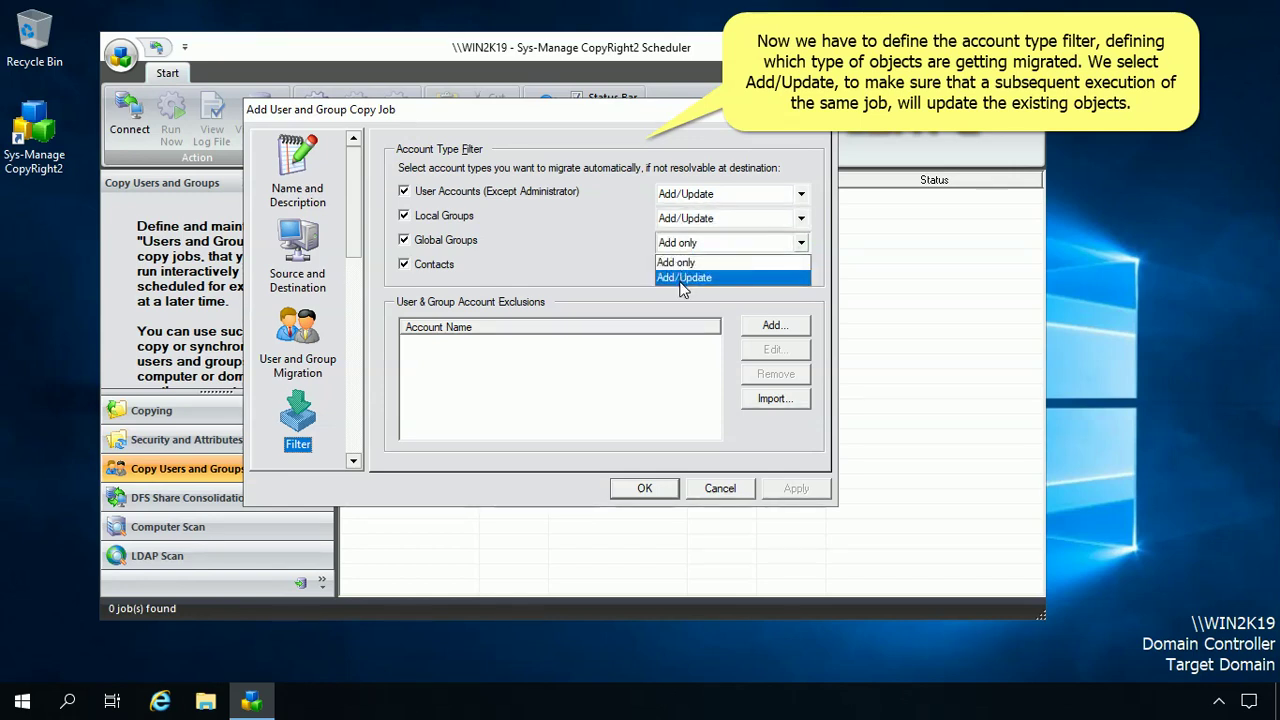
pyautogui.click(683, 278)
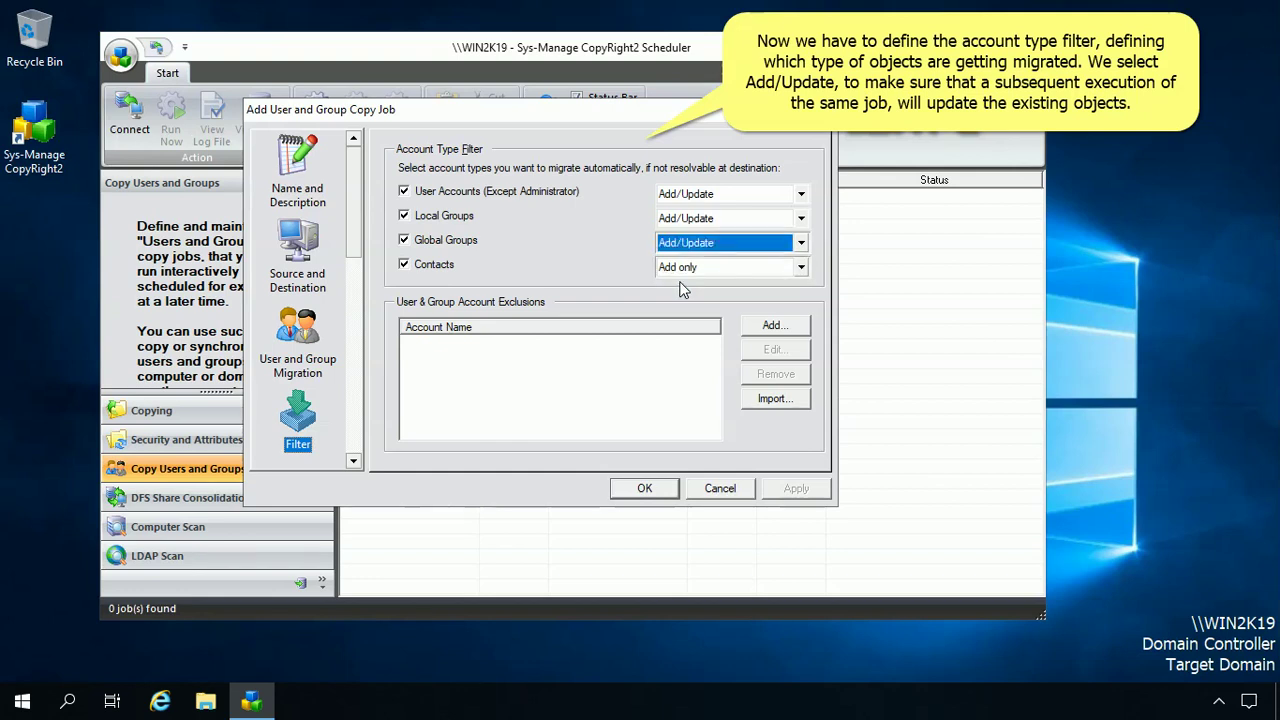
pyautogui.click(688, 270)
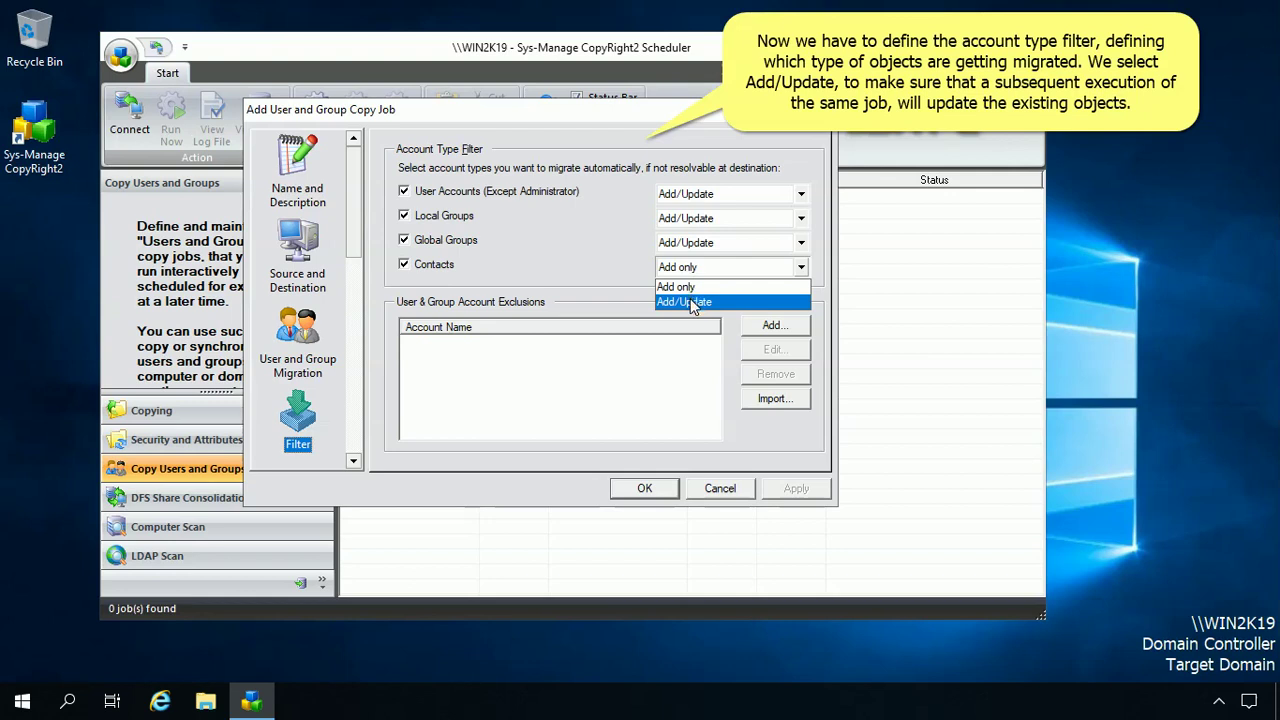
pyautogui.click(688, 302)
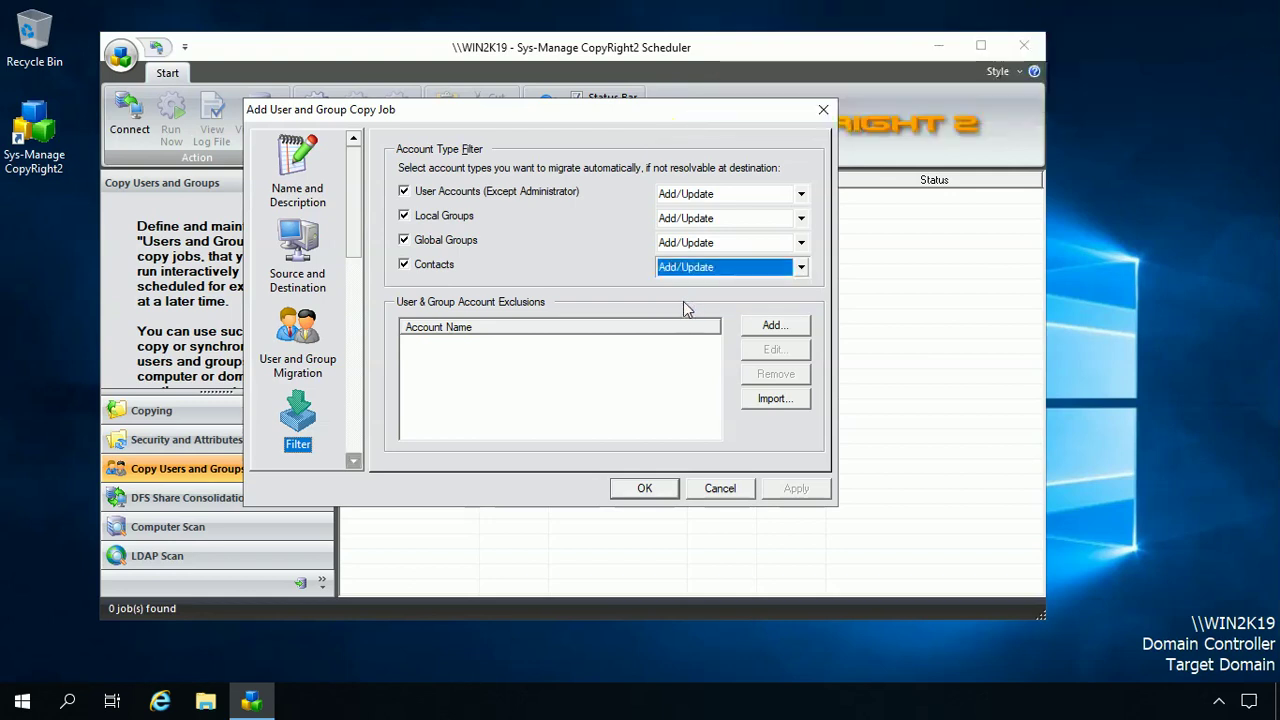
# Enable migration of user passwords and of the users' local and global group memberships in the job settings
pyautogui.click(353, 462)
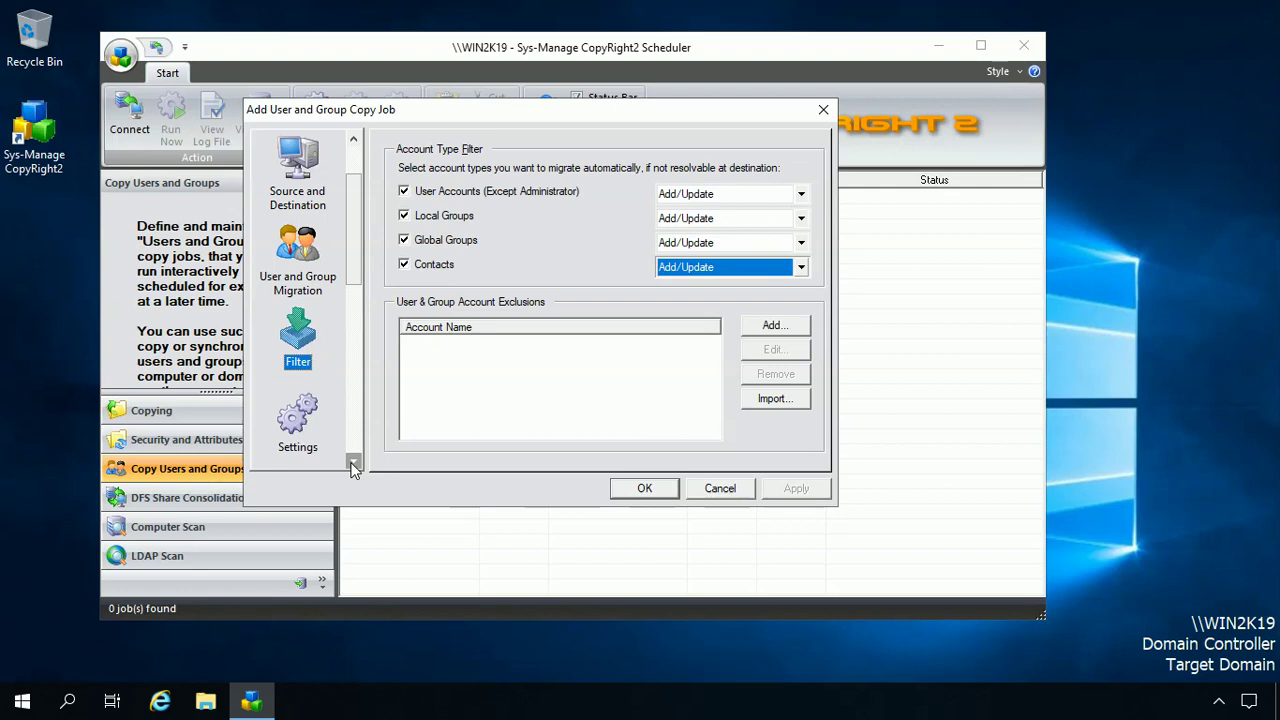
pyautogui.click(353, 462)
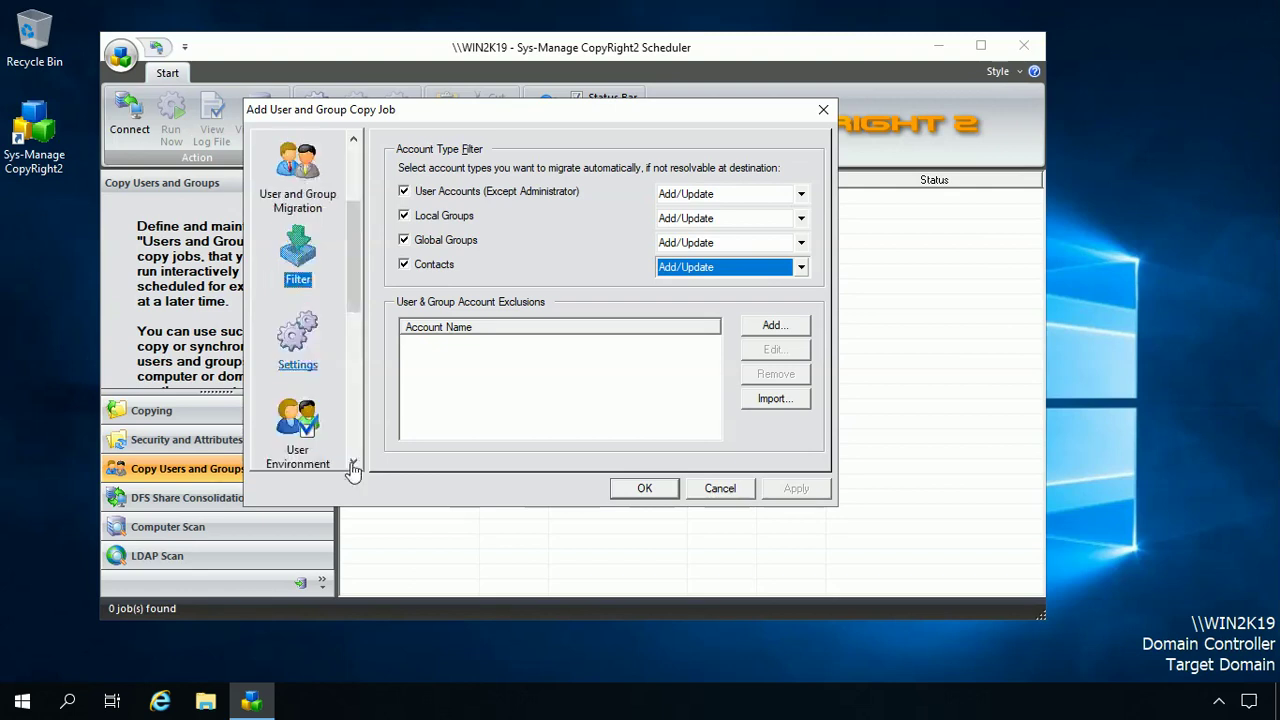
pyautogui.click(297, 355)
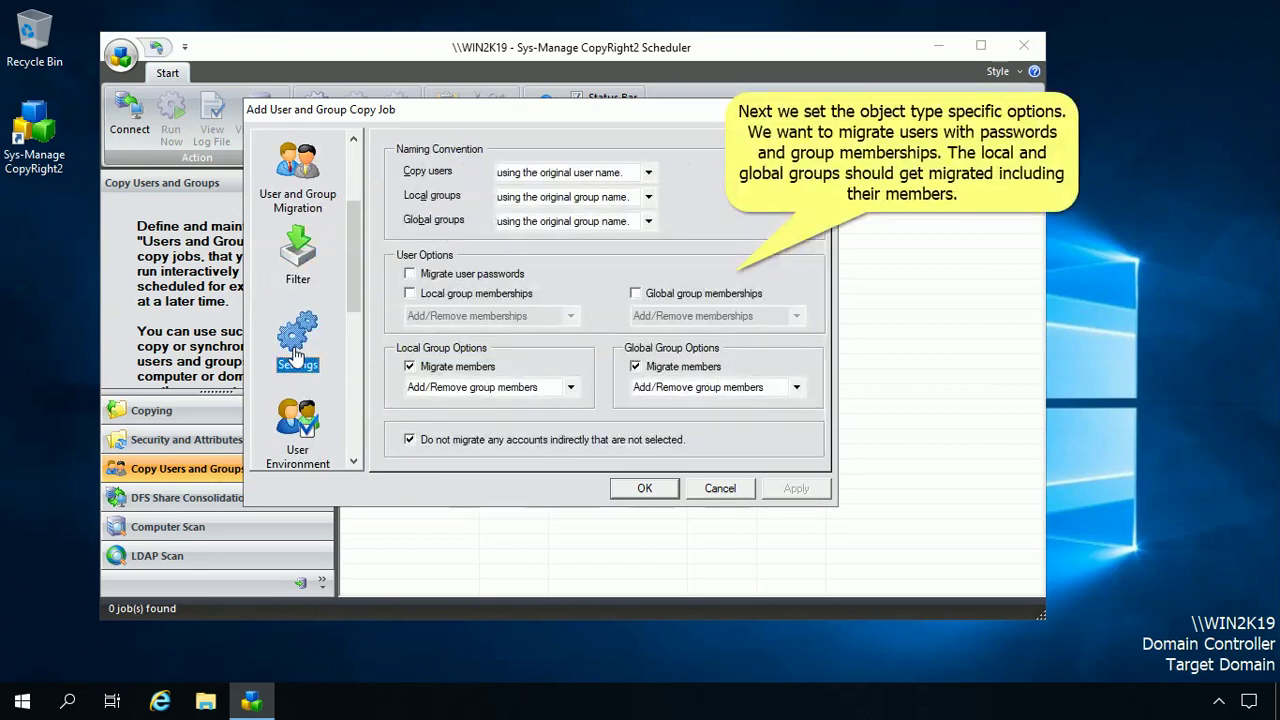
pyautogui.click(410, 274)
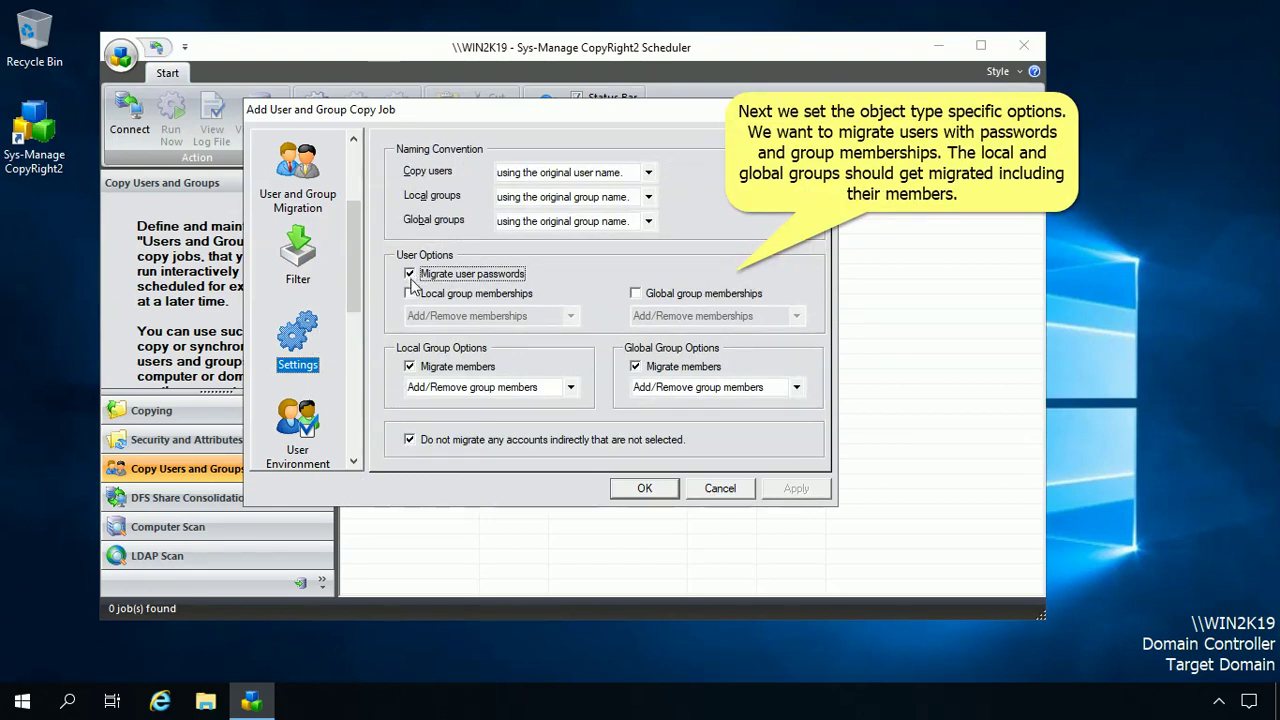
pyautogui.click(410, 295)
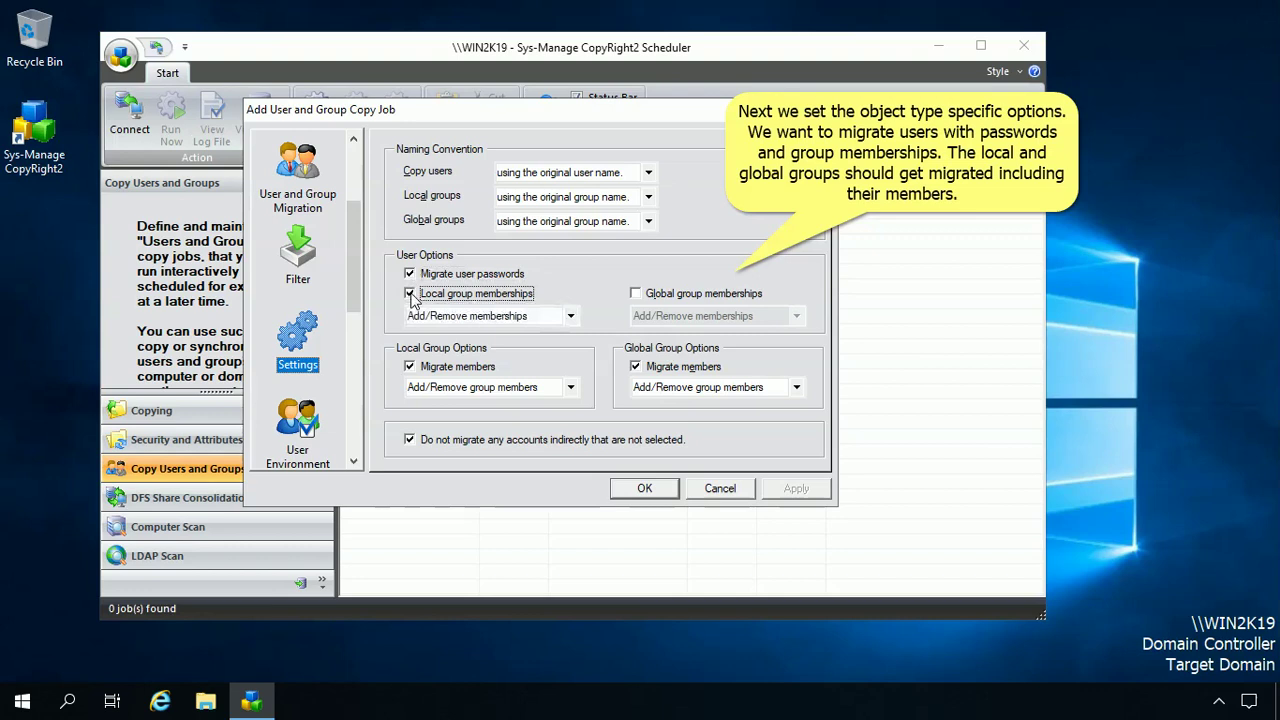
pyautogui.click(636, 294)
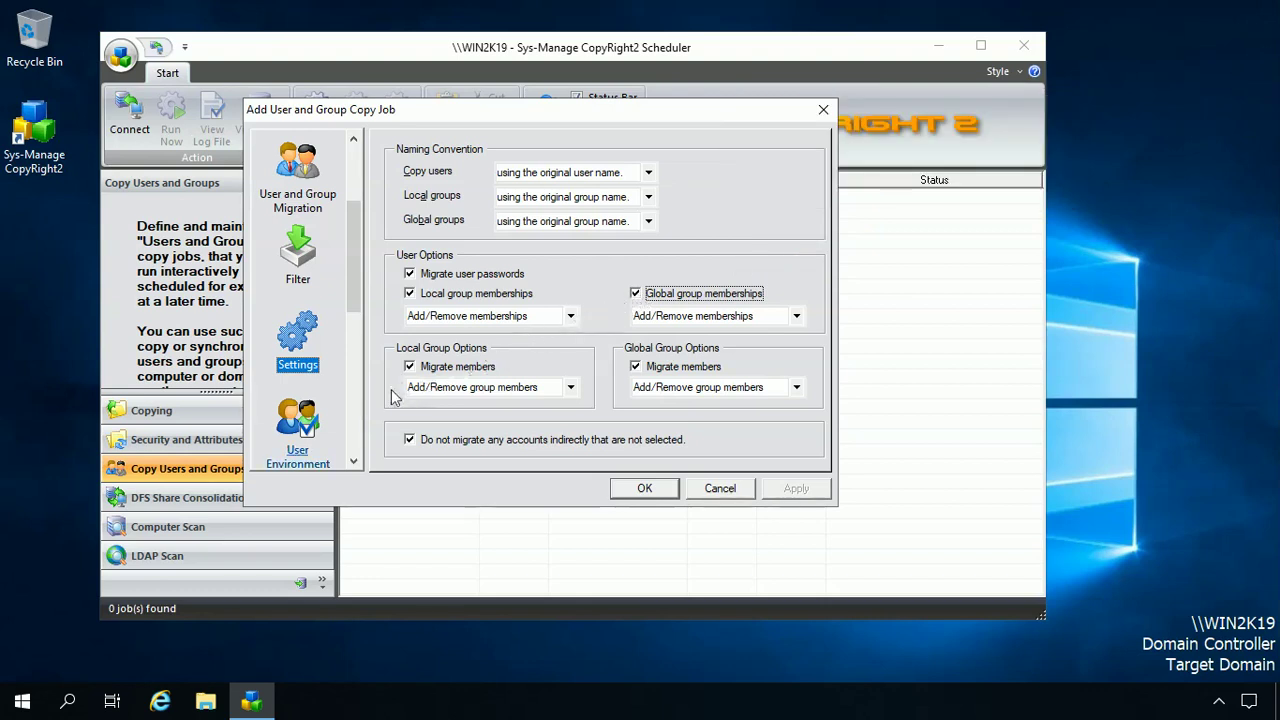
# Migrate the OU and container structure into the Sys-Manage OU of DOMAINE.COM and include local and global group memberships for contacts
pyautogui.click(300, 428)
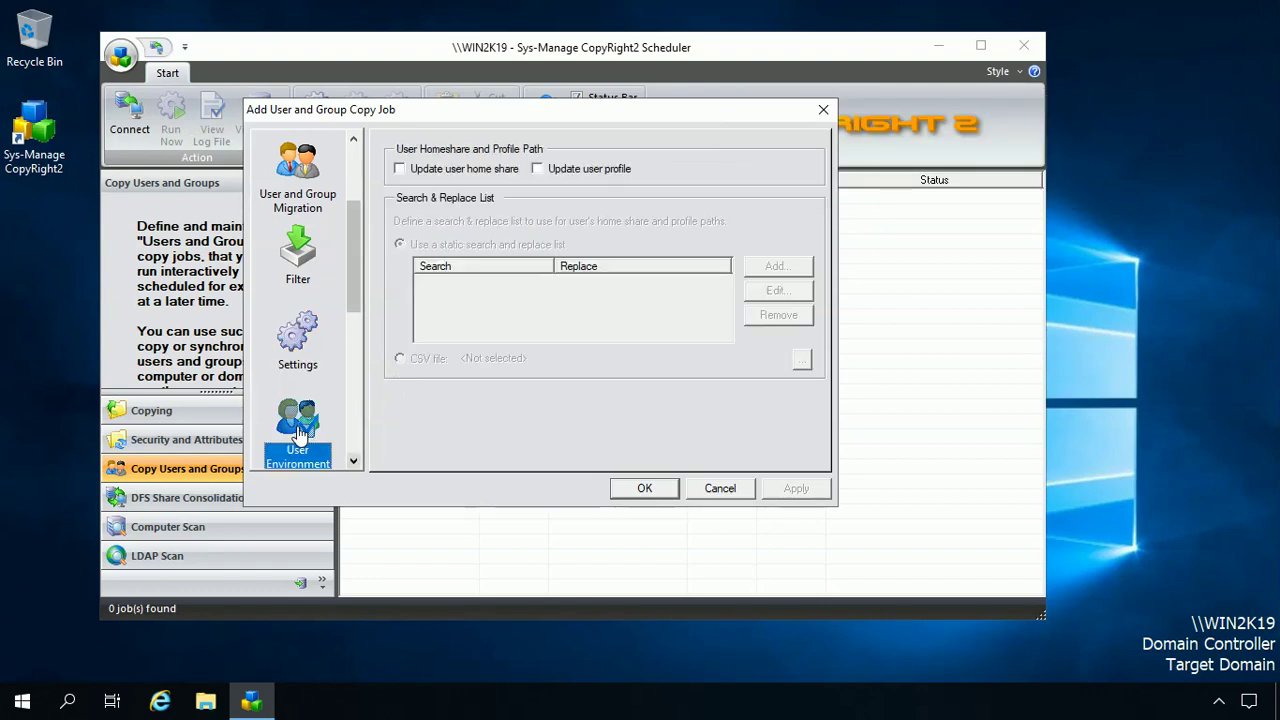
pyautogui.click(353, 462)
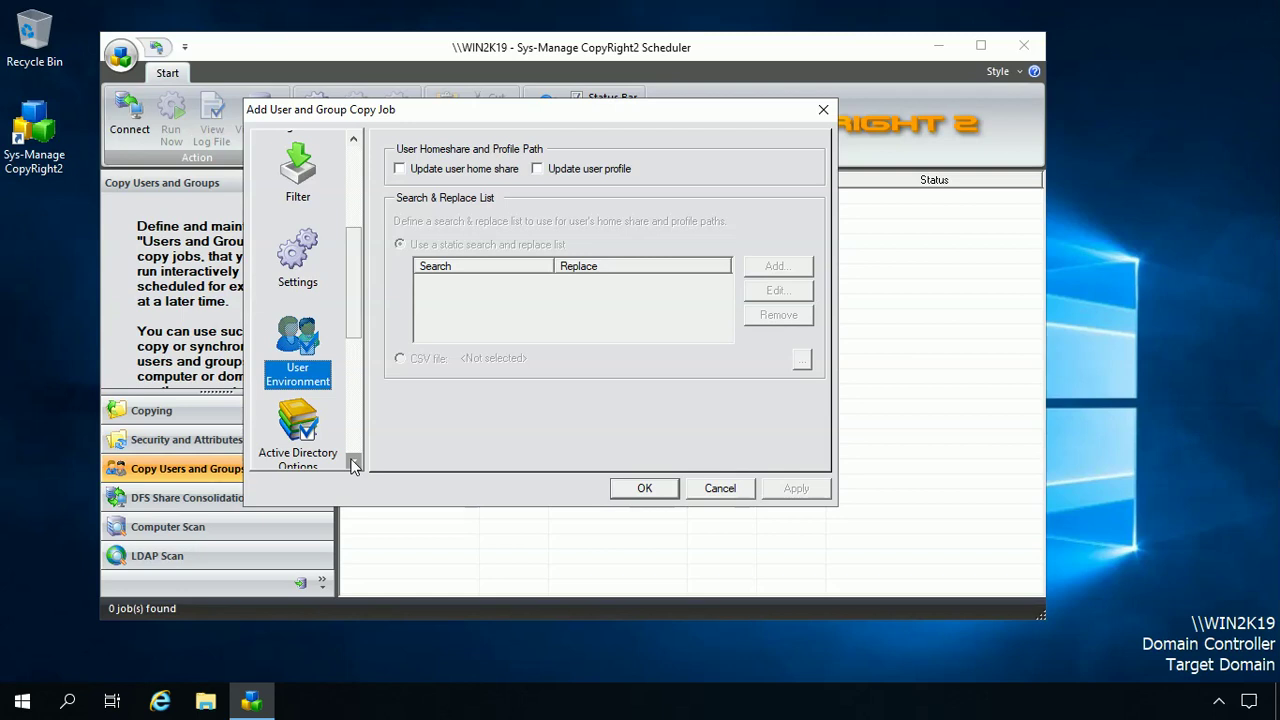
pyautogui.click(353, 462)
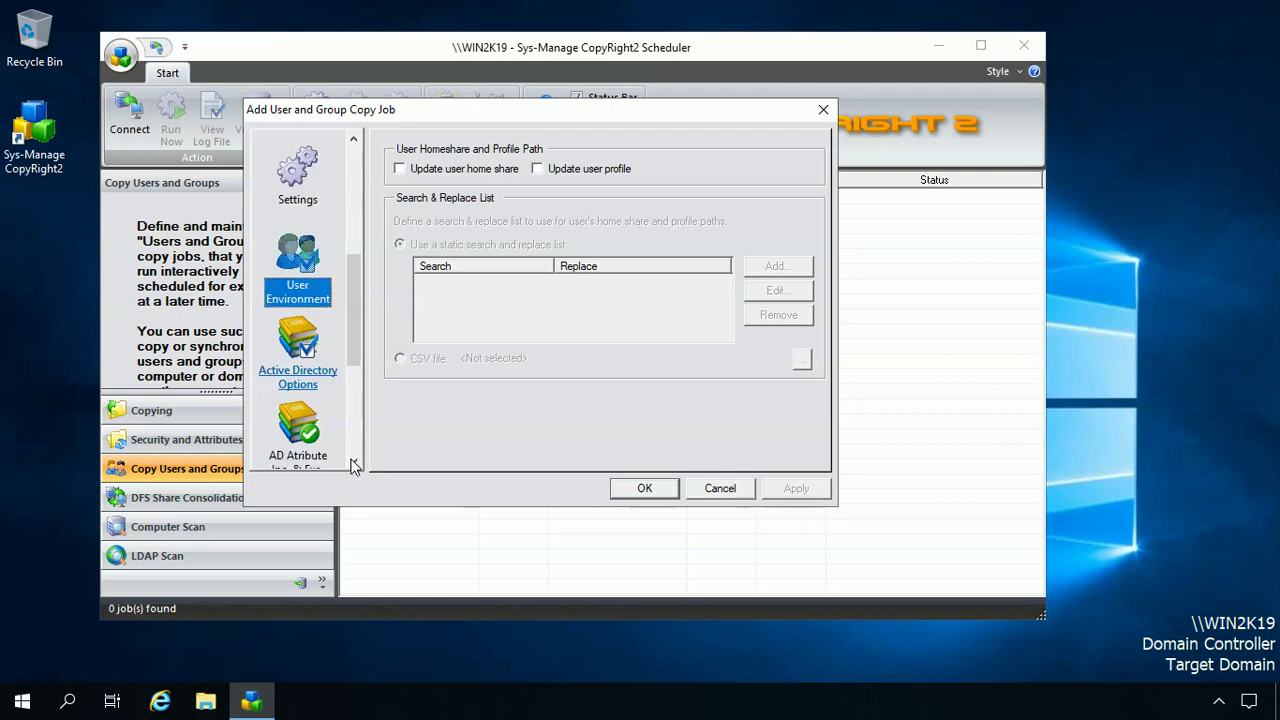
pyautogui.press('Down')
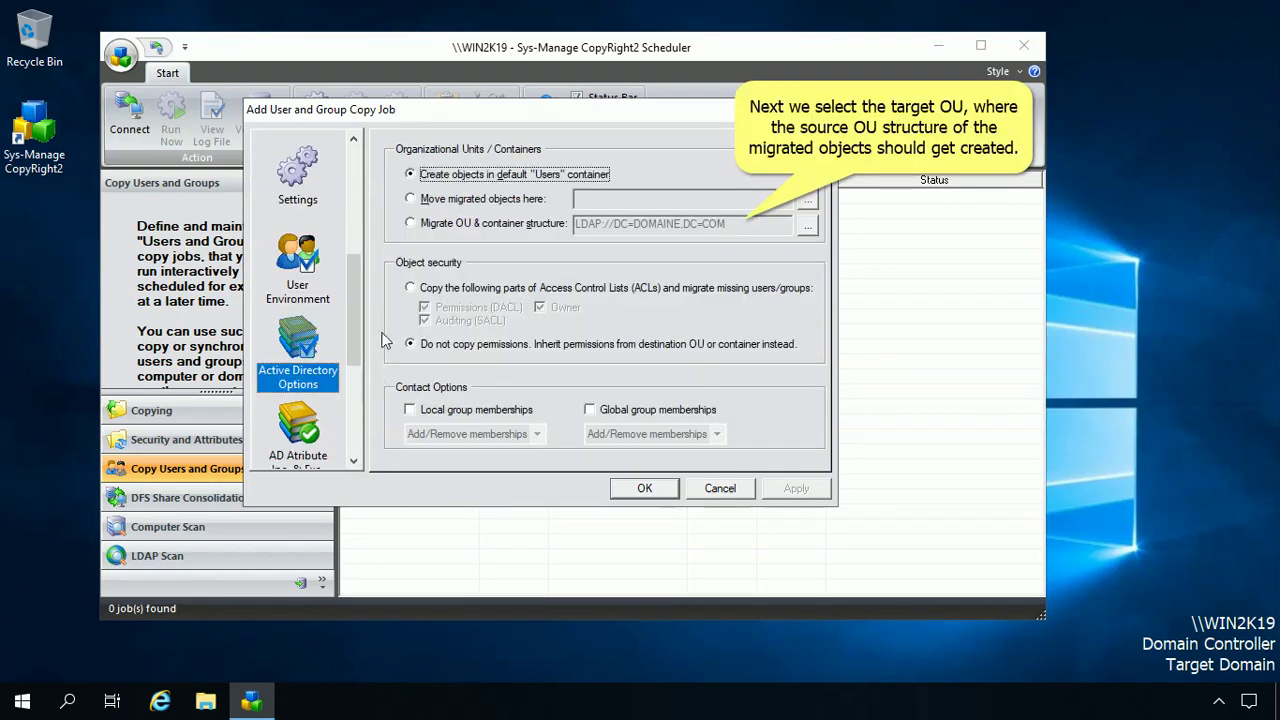
pyautogui.click(410, 224)
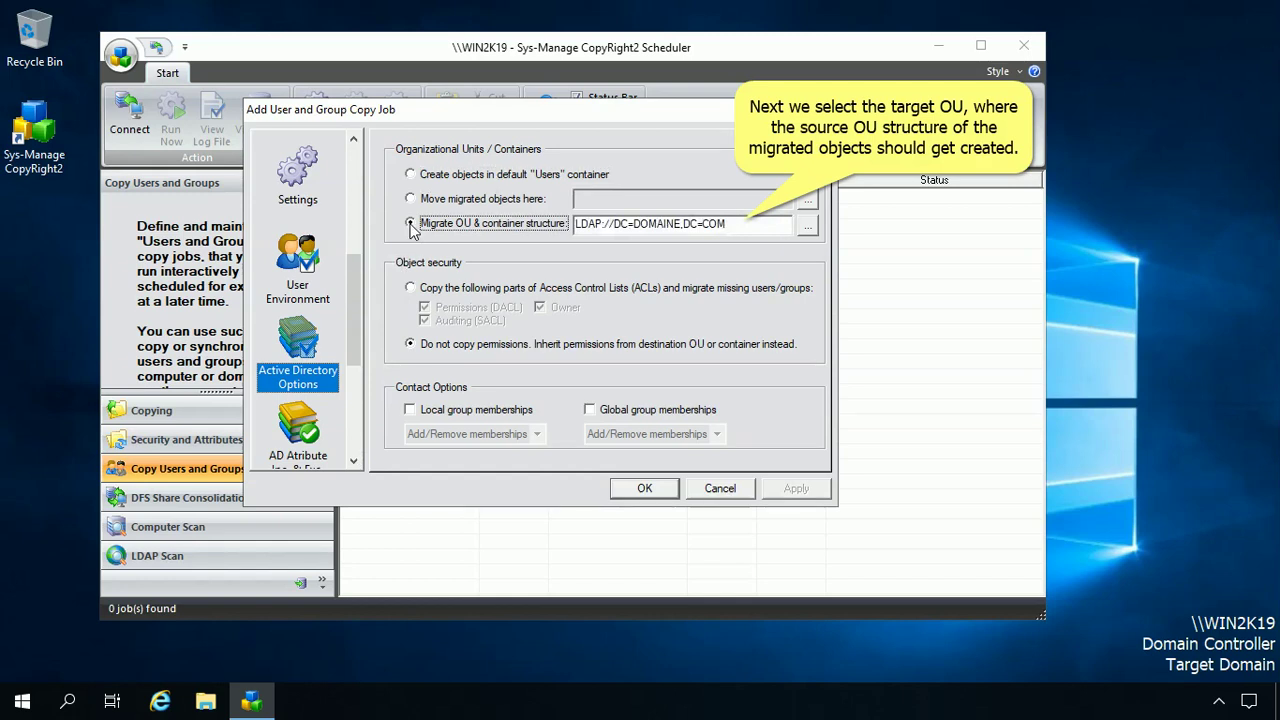
pyautogui.click(806, 227)
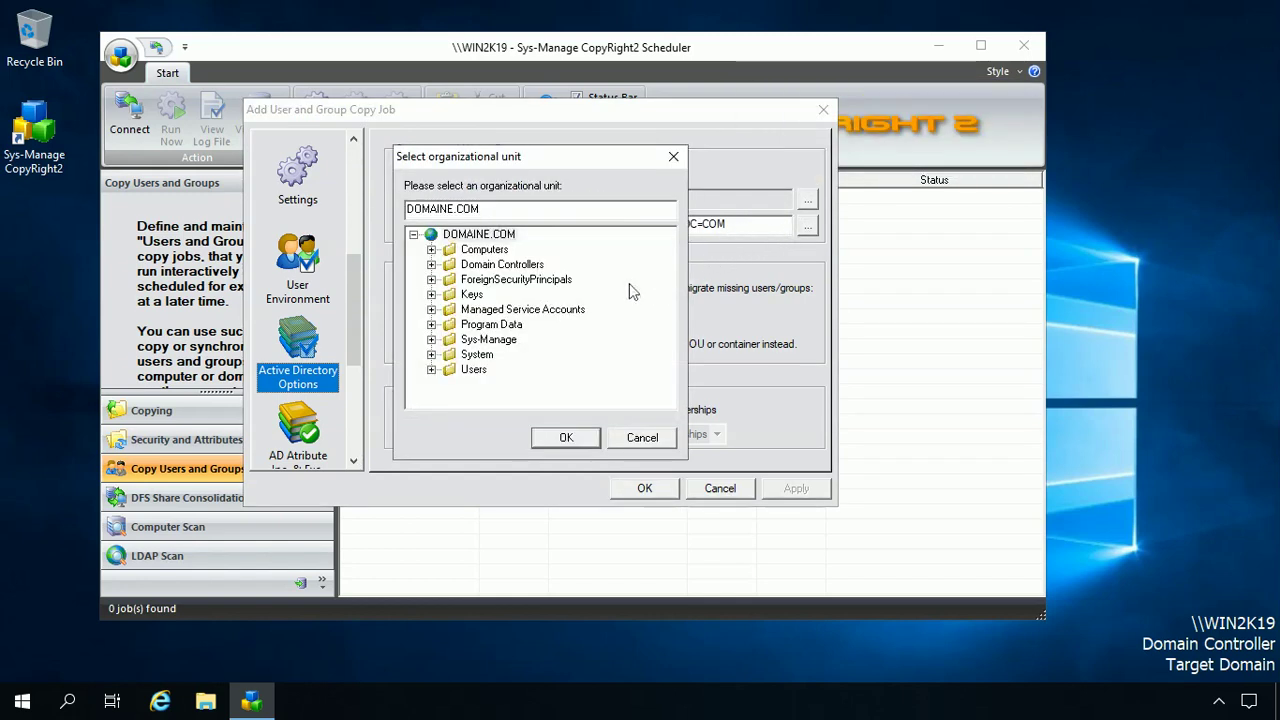
pyautogui.click(476, 340)
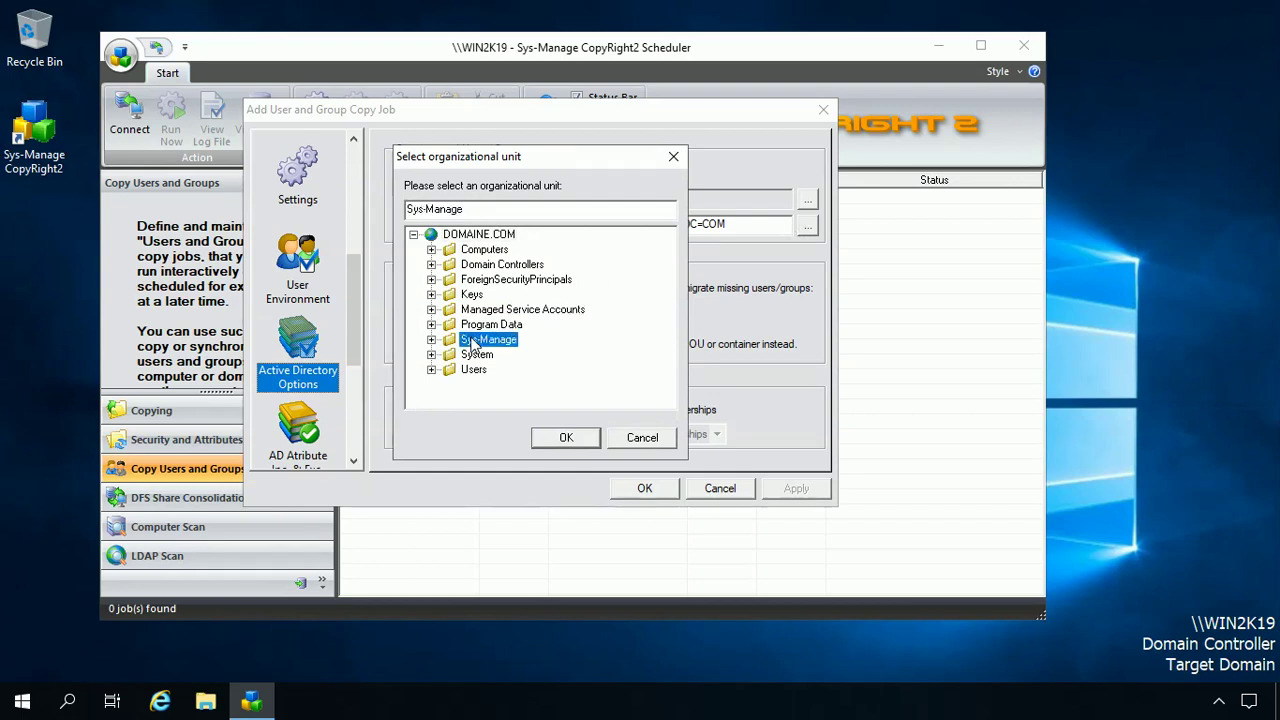
pyautogui.click(566, 439)
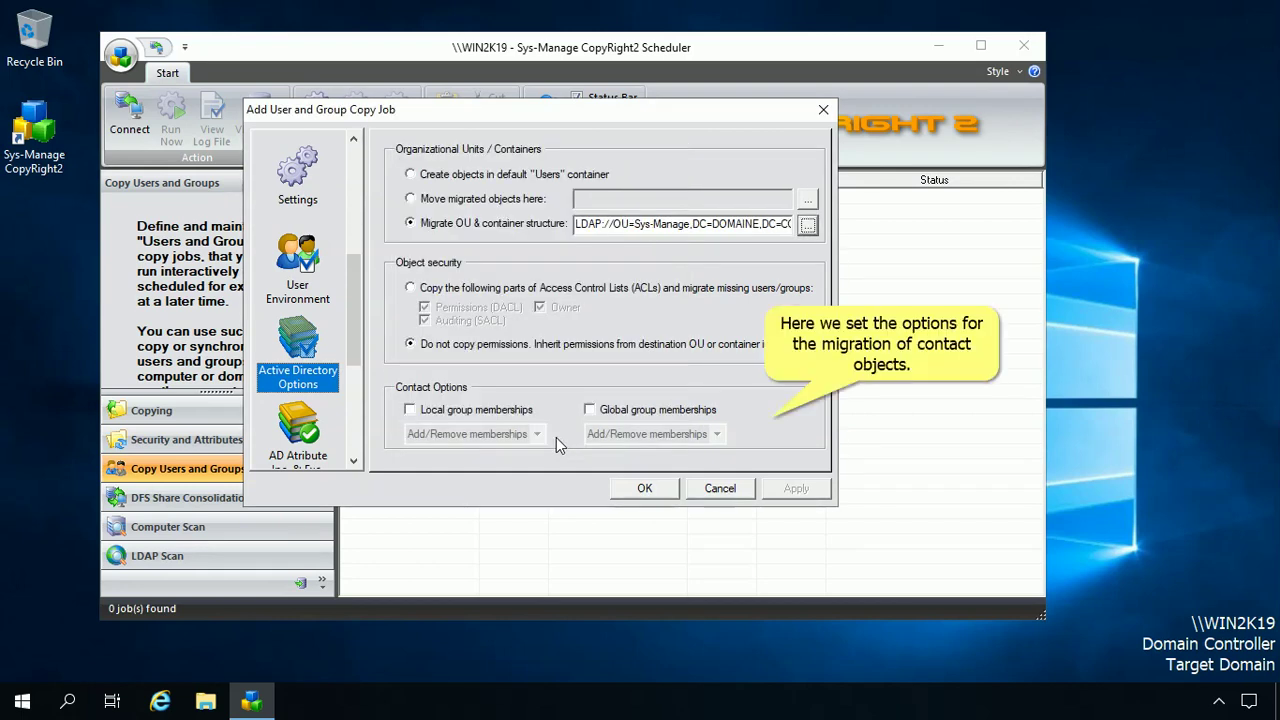
pyautogui.click(410, 410)
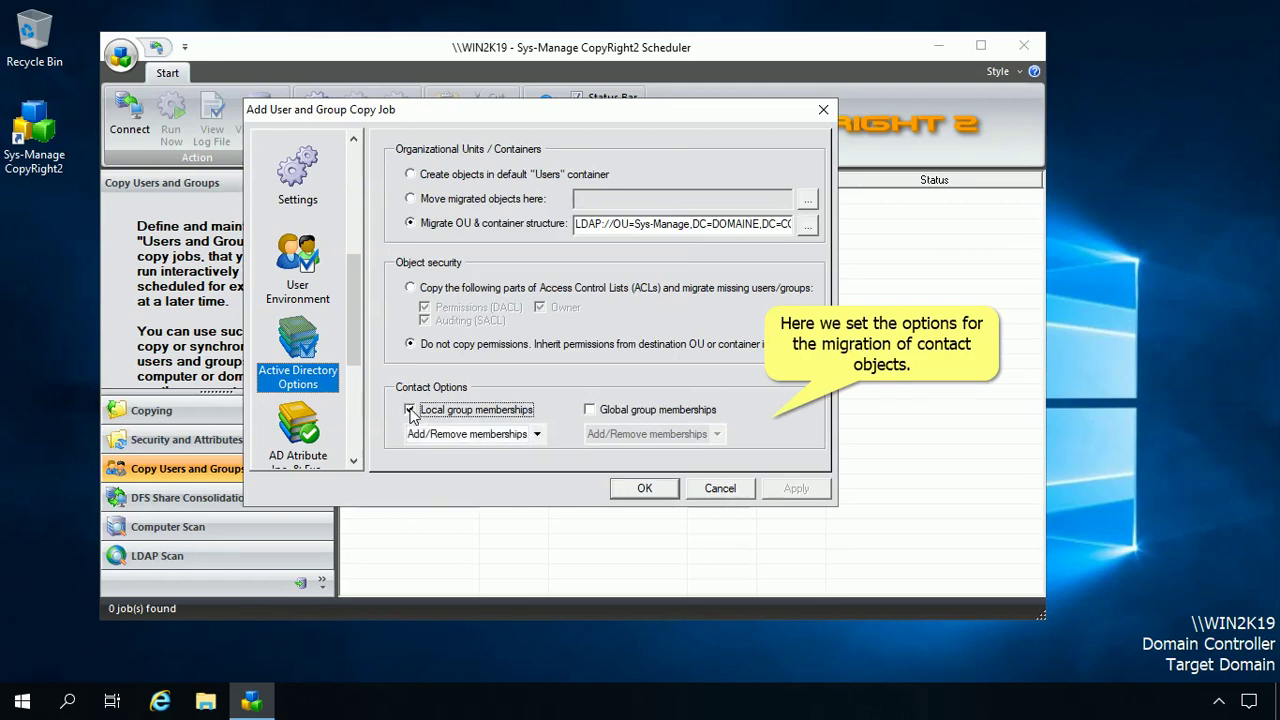
pyautogui.click(589, 410)
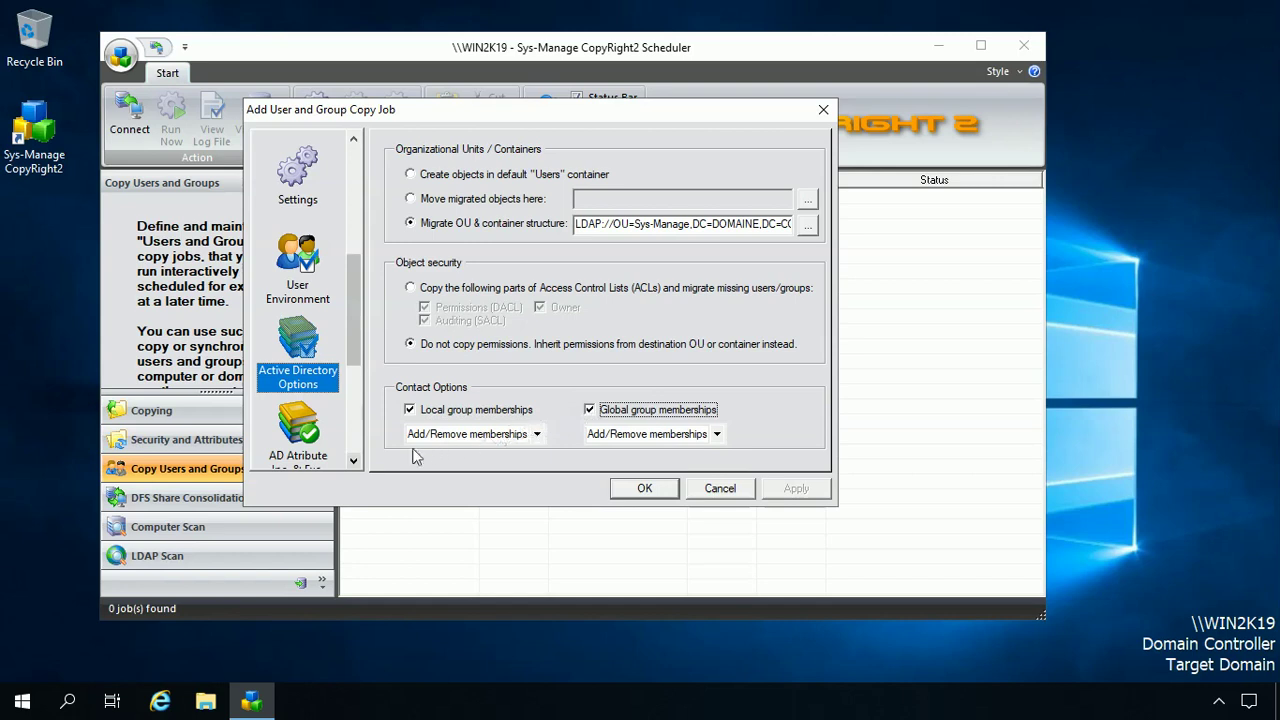
# Review the Active Directory attribute inclusion list for users and the advanced SID history options
pyautogui.click(353, 462)
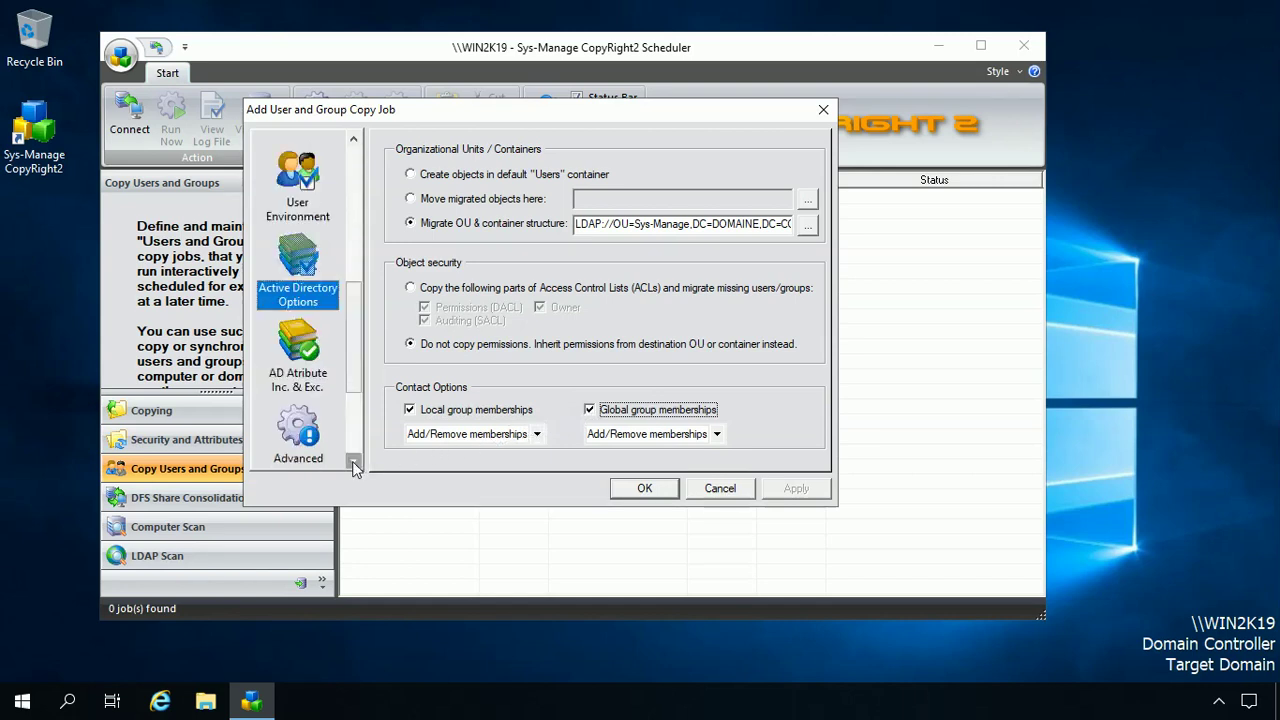
pyautogui.click(353, 462)
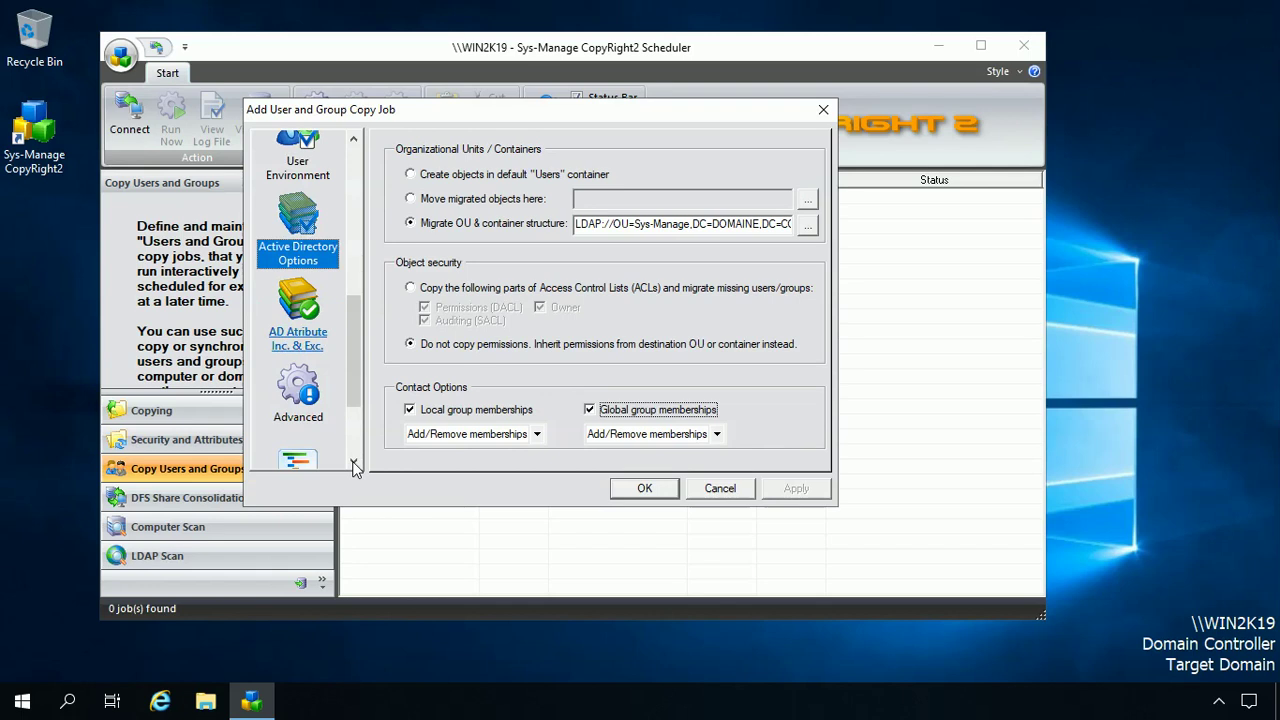
pyautogui.click(298, 338)
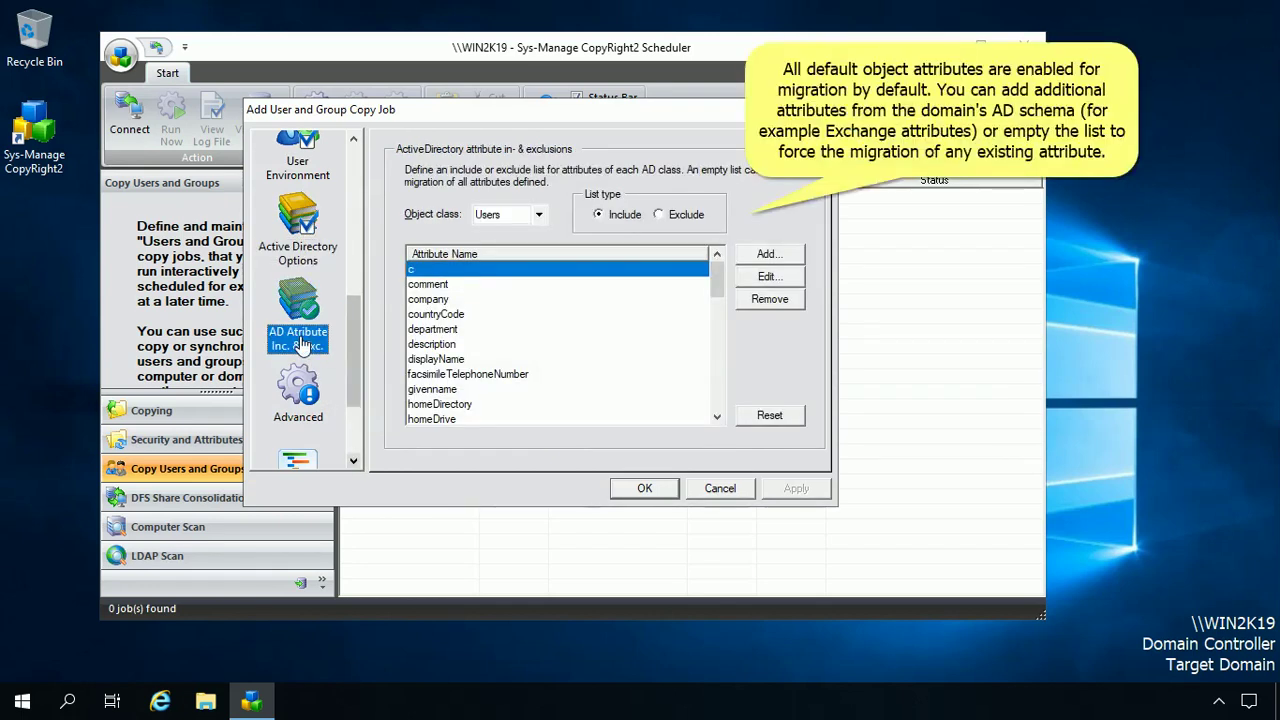
pyautogui.click(353, 463)
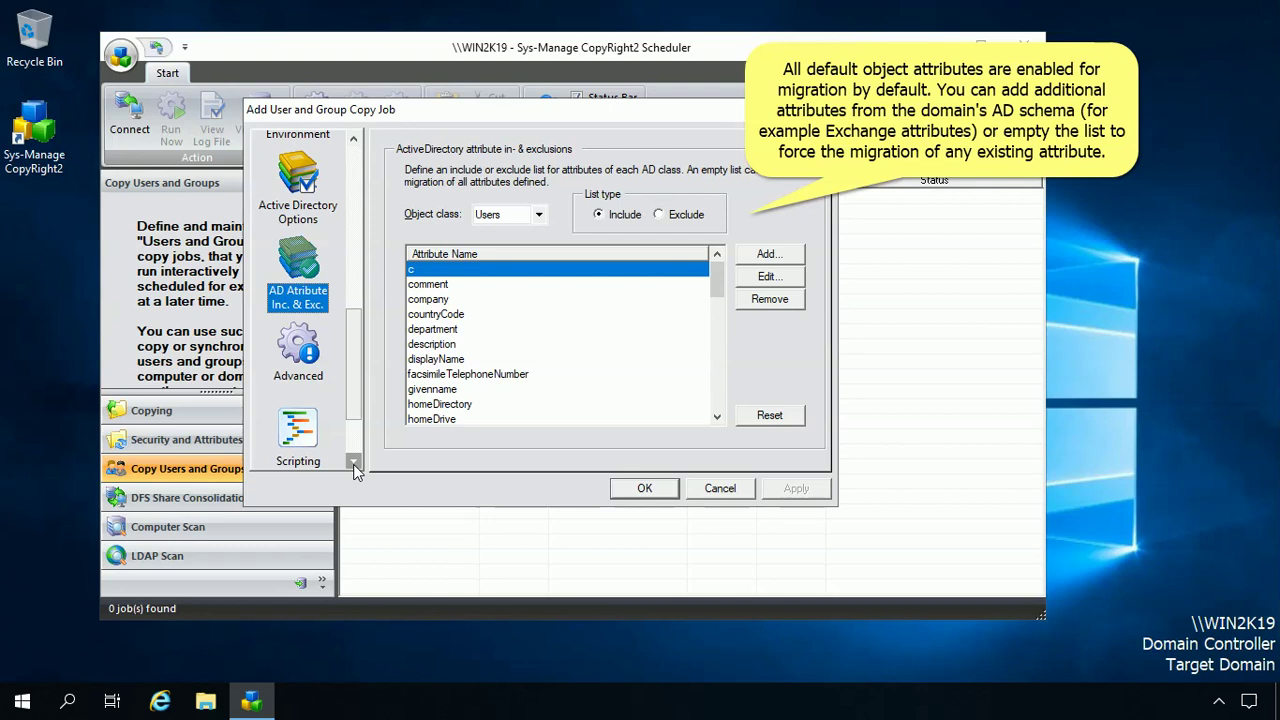
pyautogui.click(353, 463)
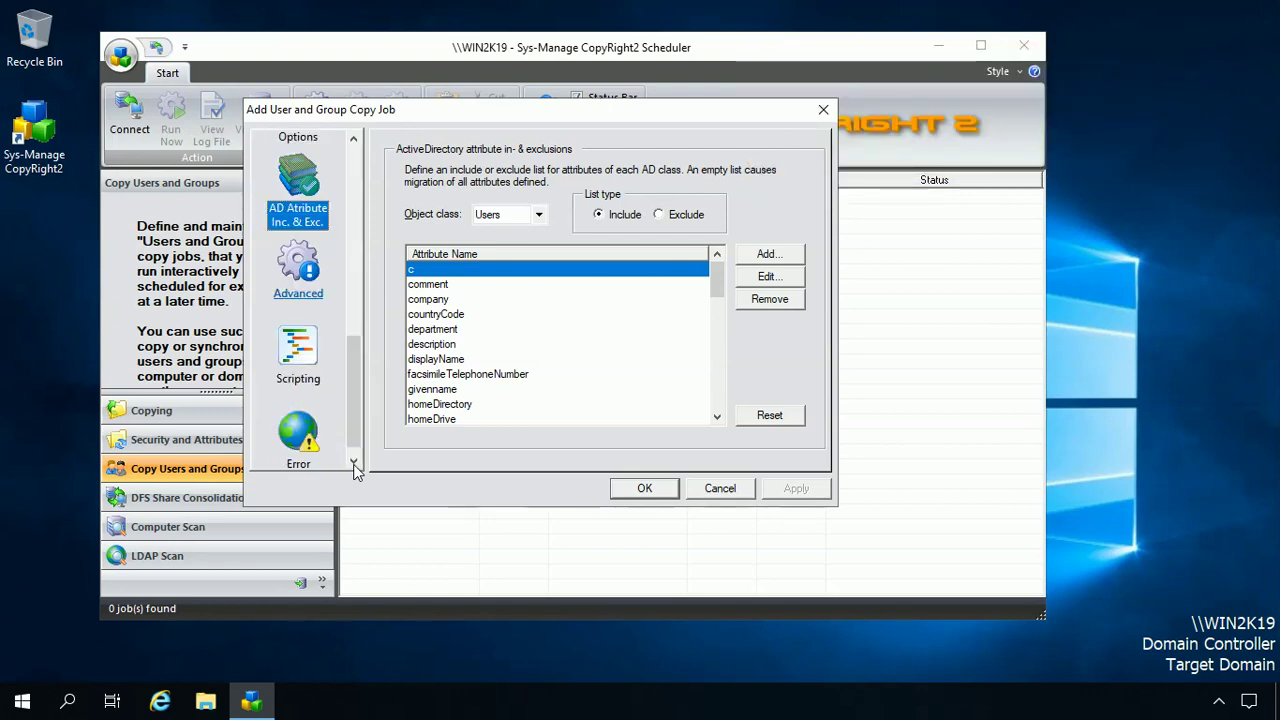
pyautogui.press('Down')
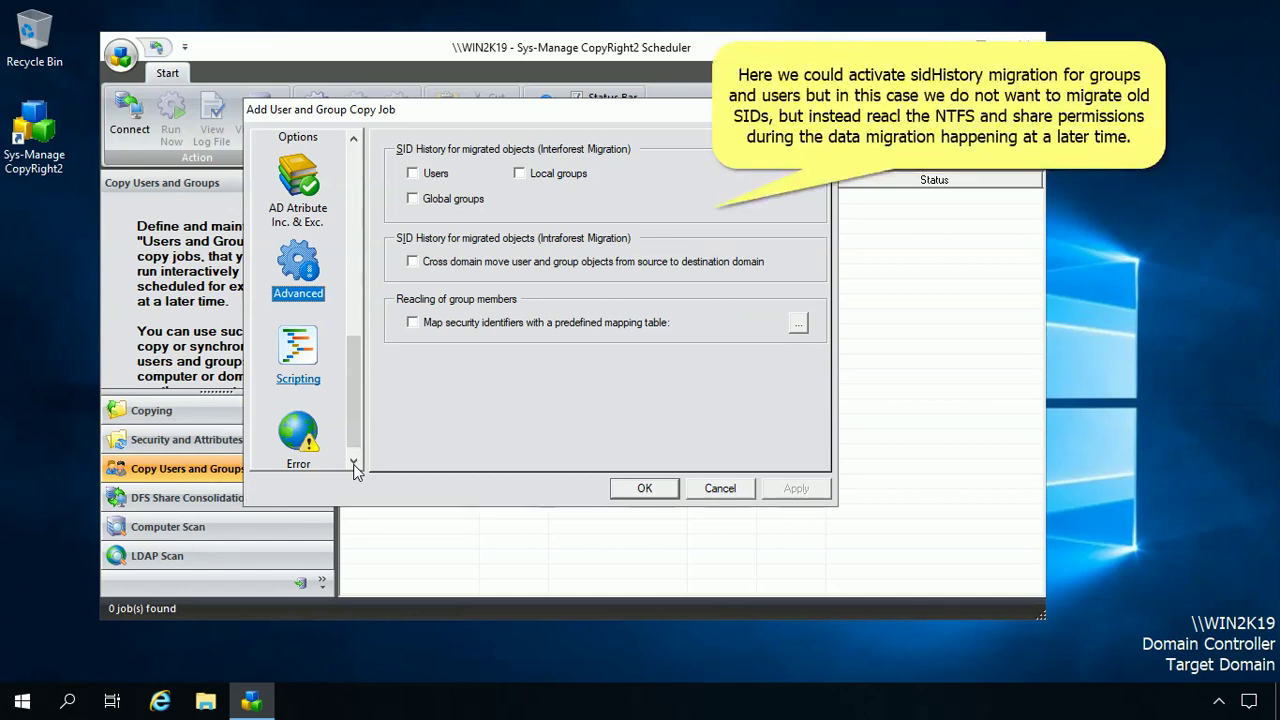
pyautogui.click(296, 380)
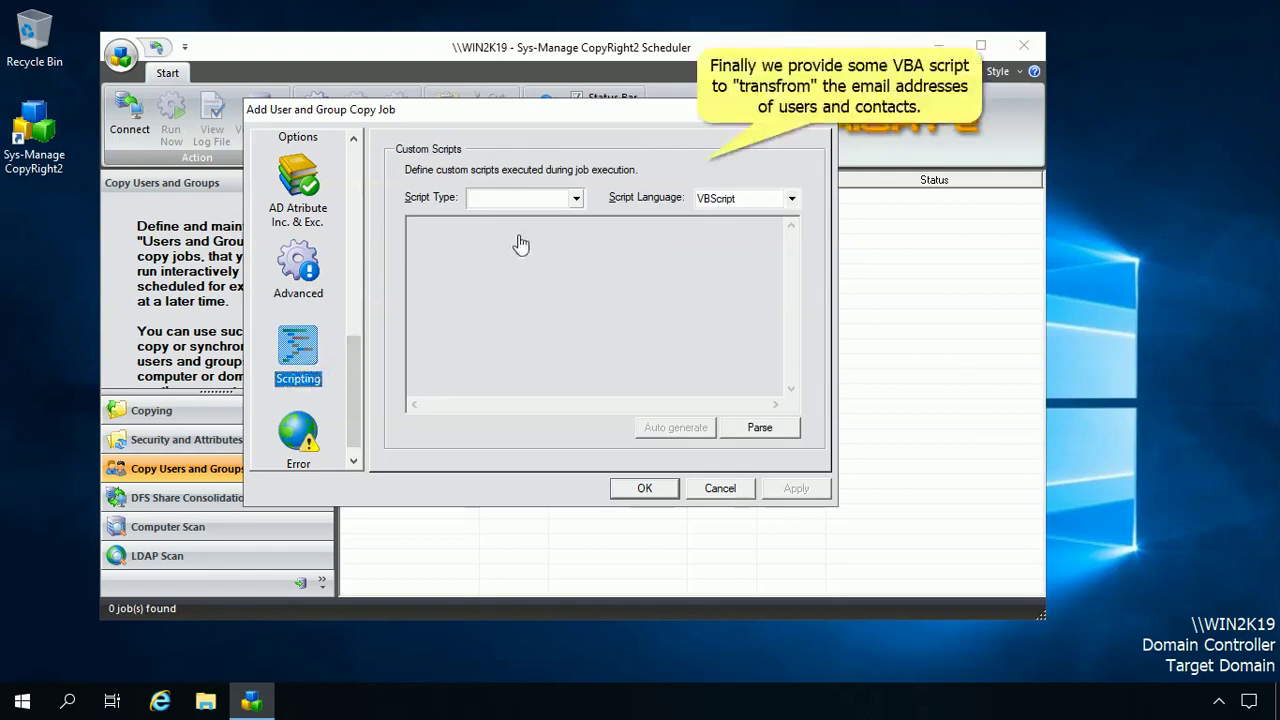
pyautogui.click(576, 200)
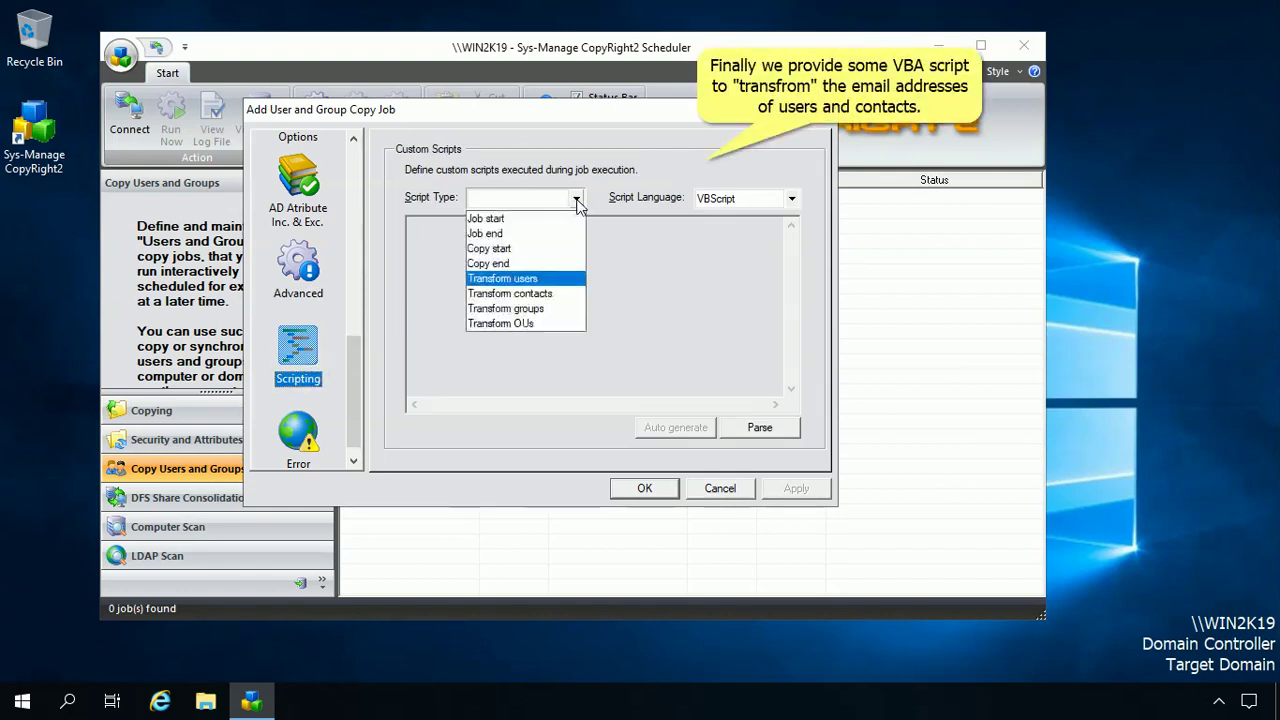
pyautogui.click(551, 279)
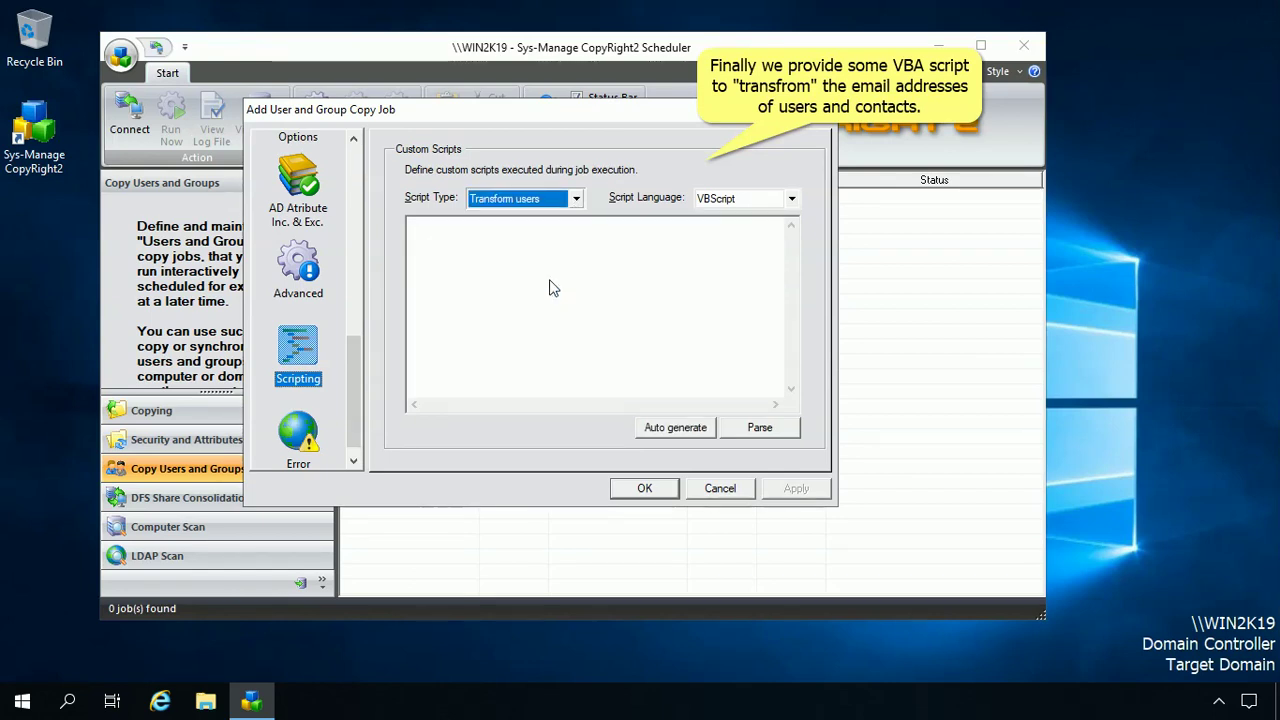
pyautogui.click(551, 280)
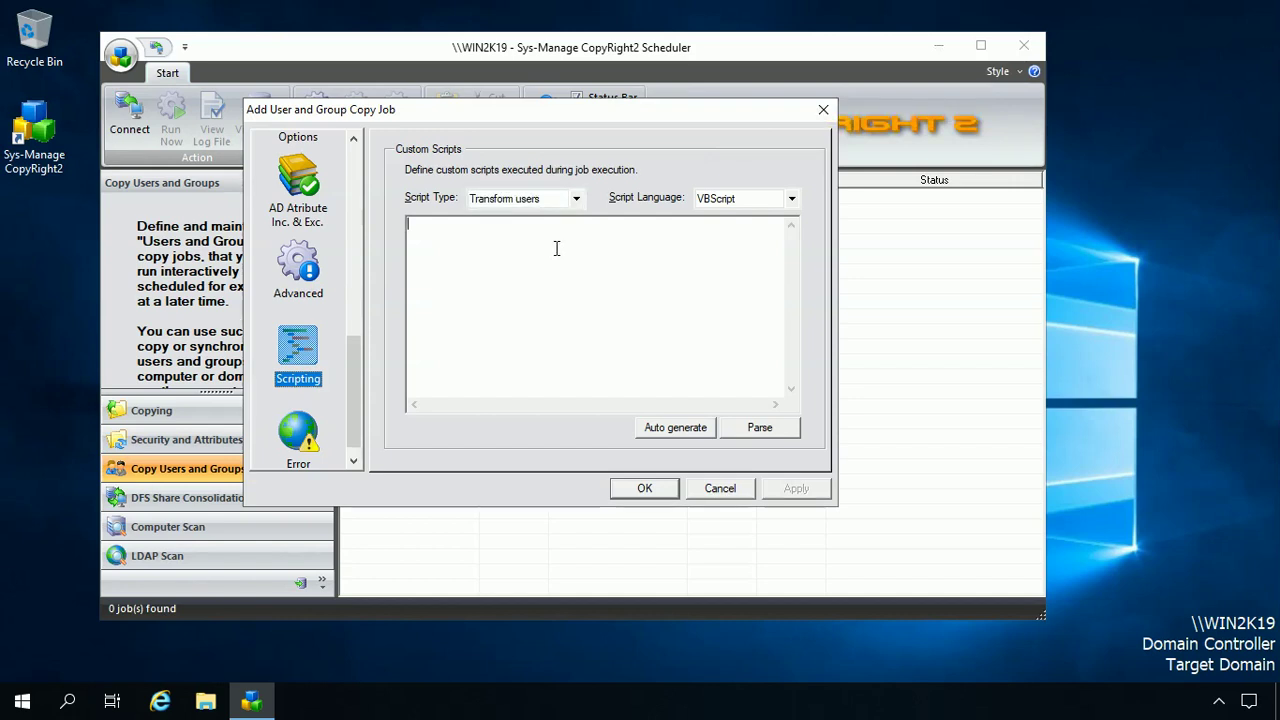
pyautogui.rightClick(557, 248)
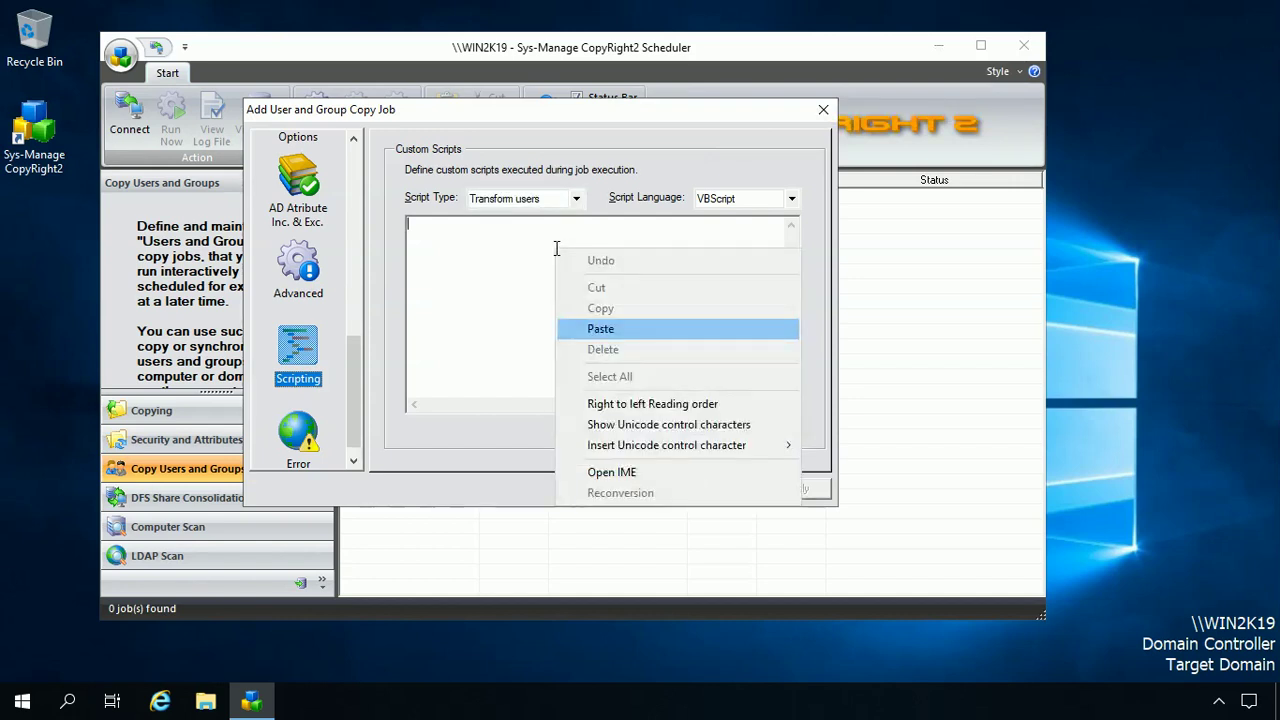
pyautogui.click(591, 331)
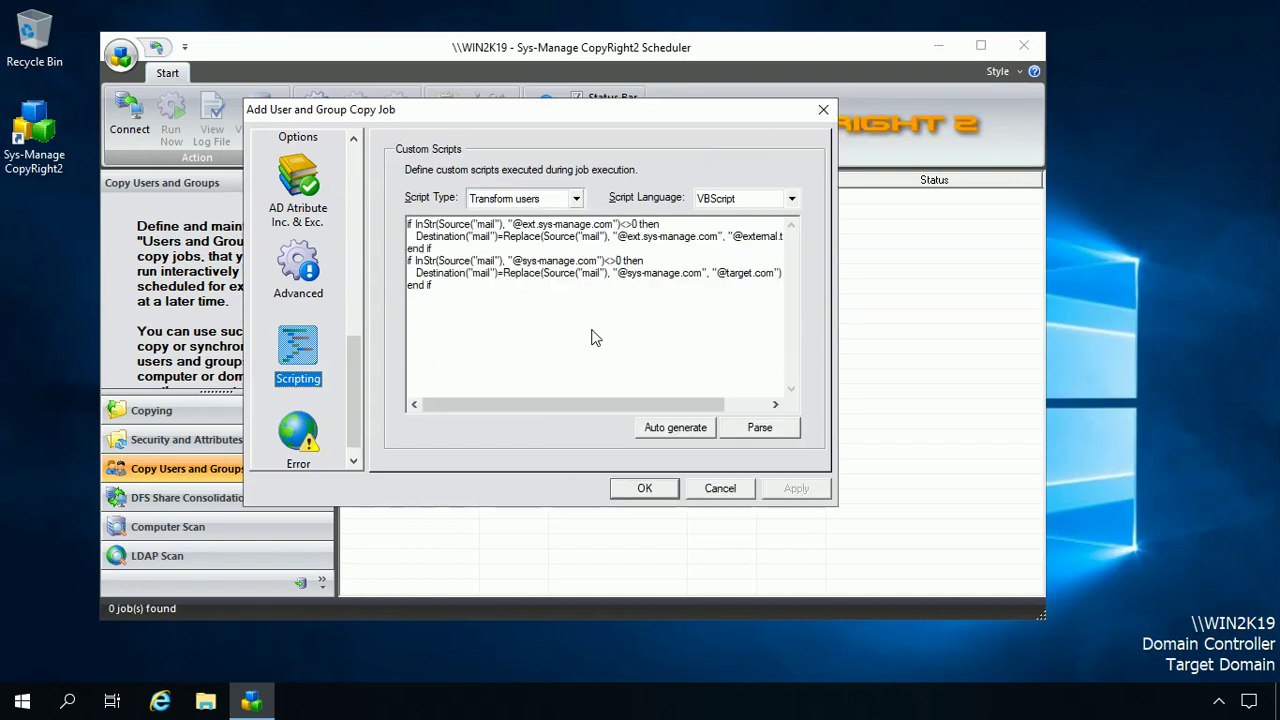
# Paste the same mail replacement script for Transform contacts and parse it to check its syntax
pyautogui.click(576, 199)
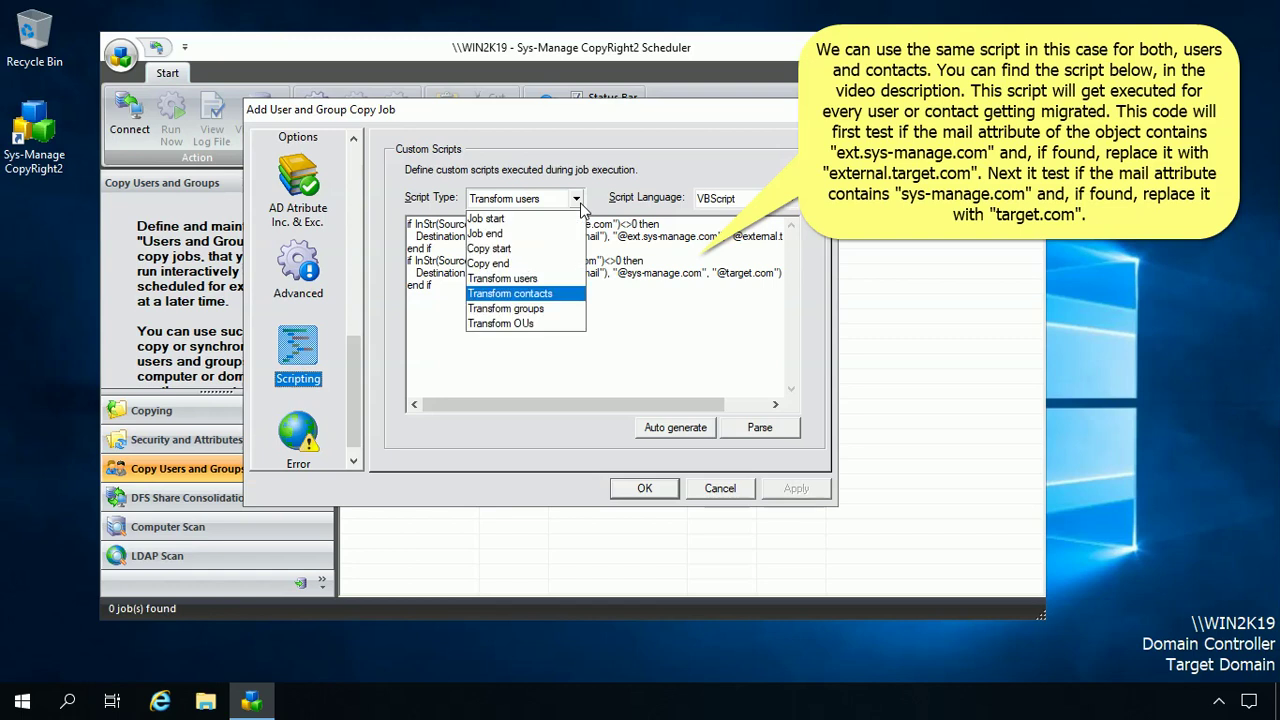
pyautogui.click(572, 293)
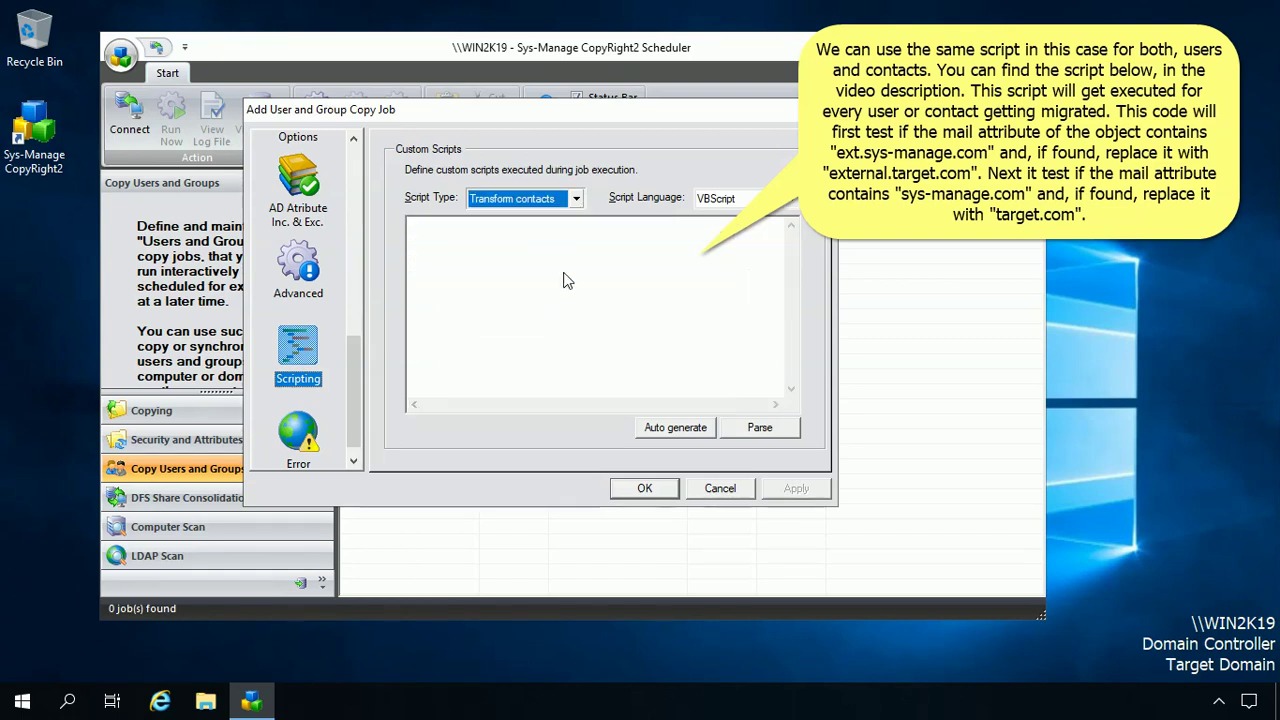
pyautogui.rightClick(563, 267)
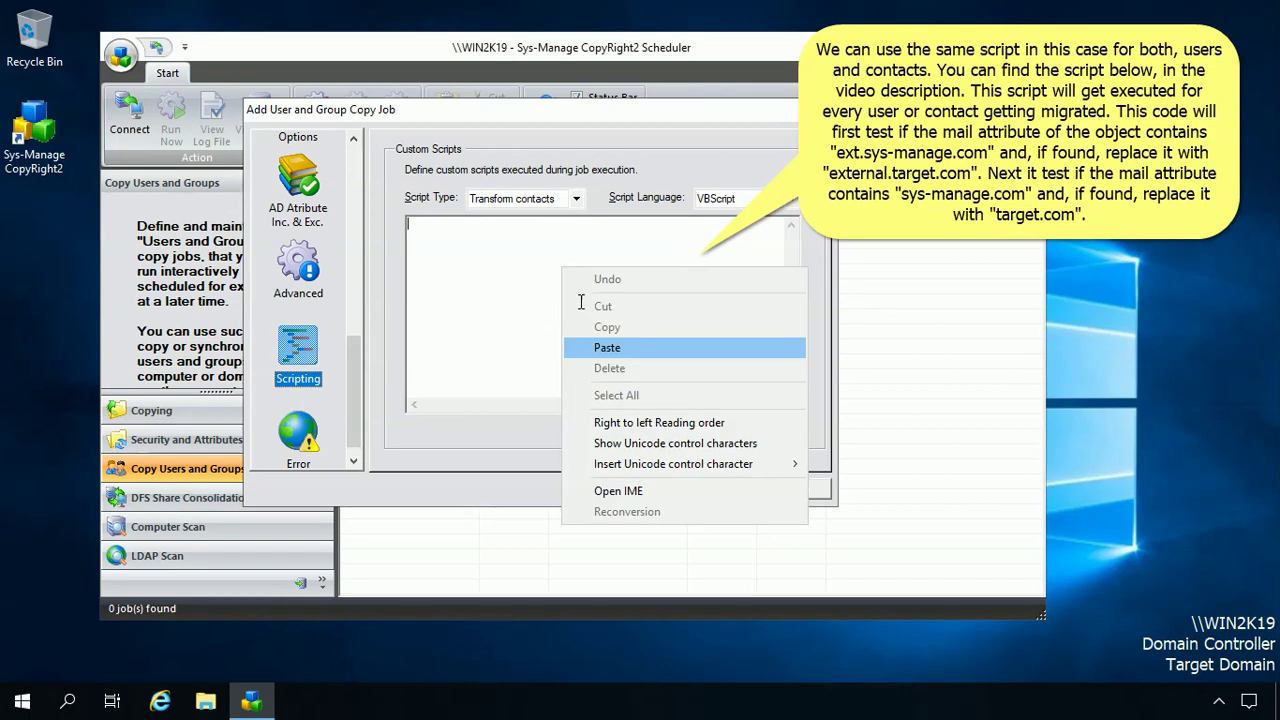
pyautogui.click(604, 350)
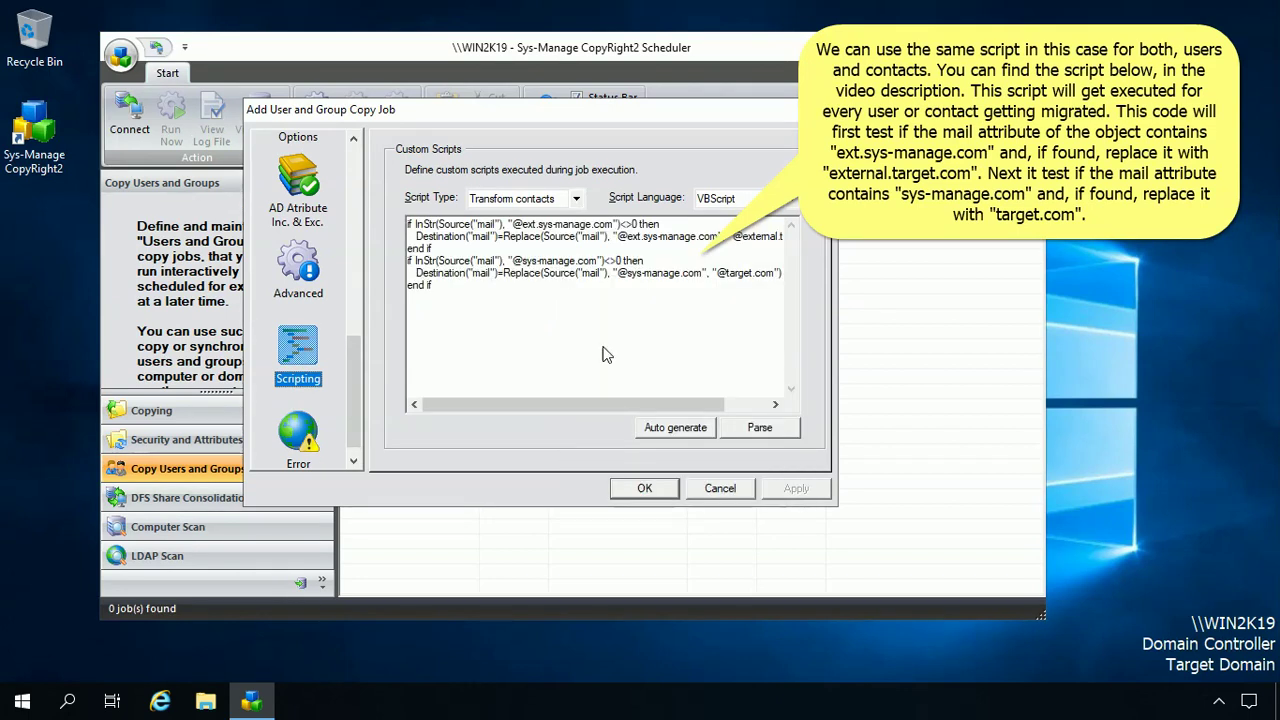
pyautogui.click(744, 434)
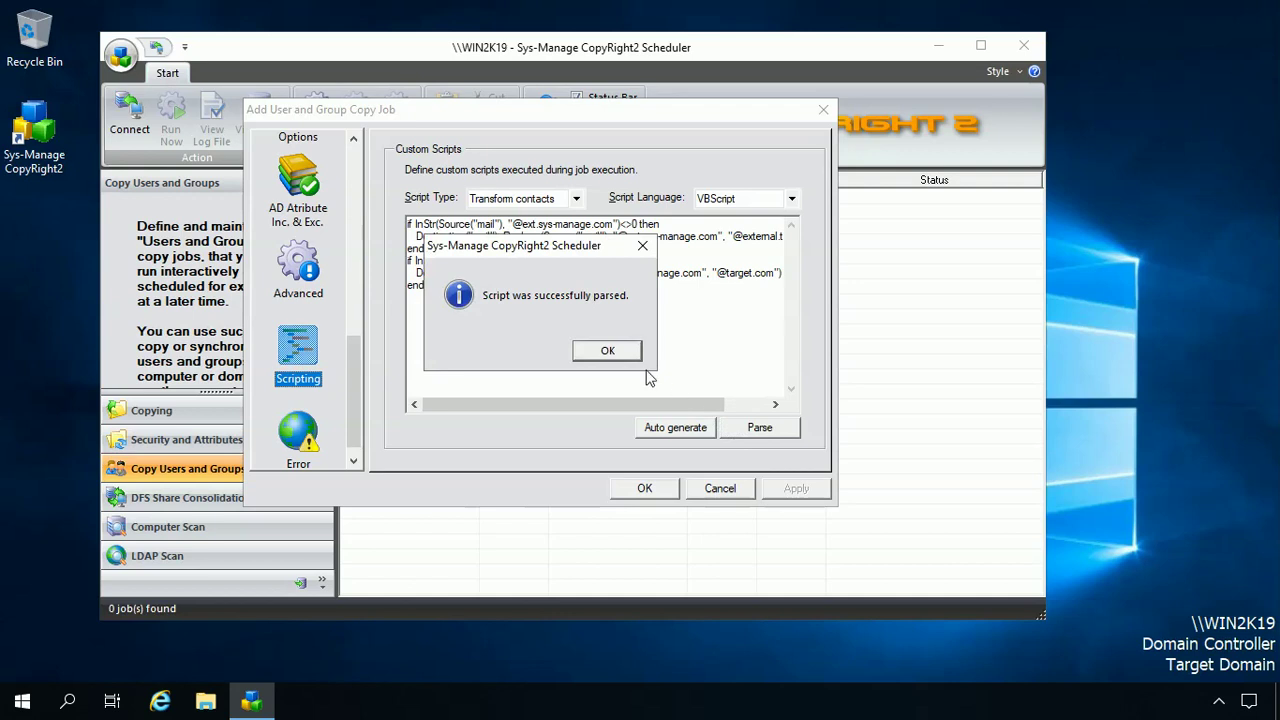
pyautogui.click(612, 352)
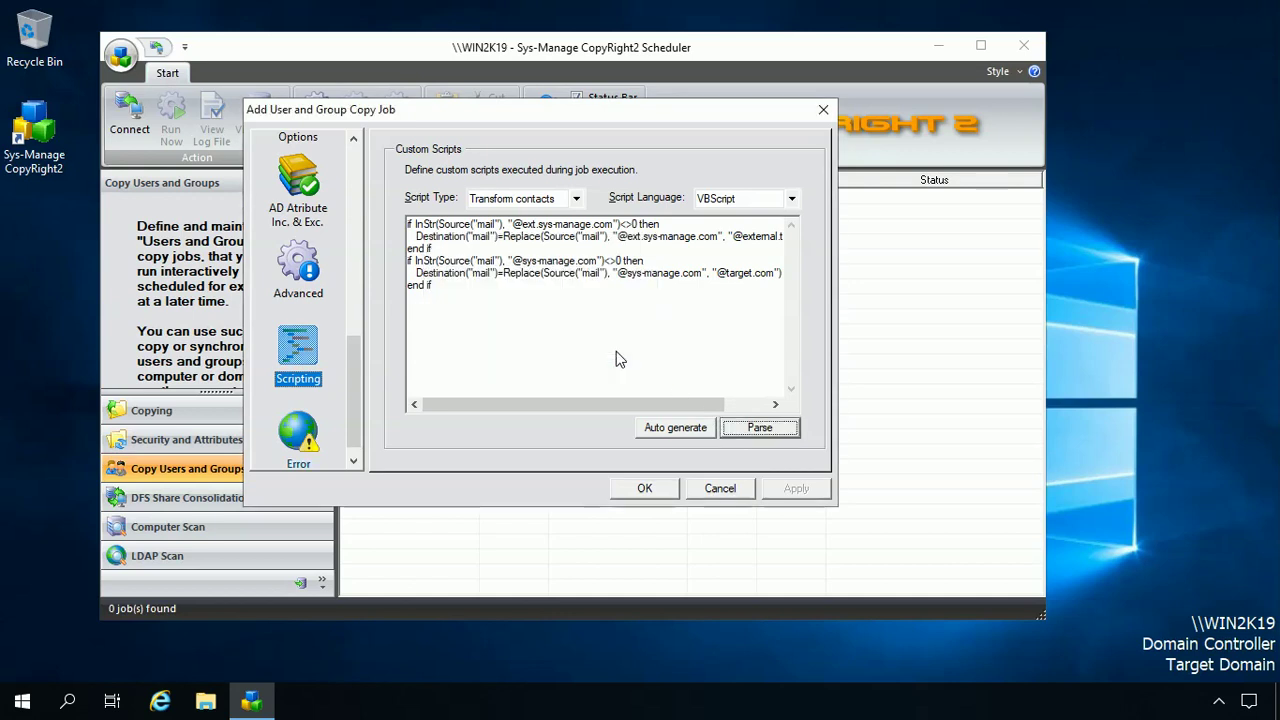
# Save the copy job with its default error logging settings and run the Domain Migration job to completion
pyautogui.click(302, 438)
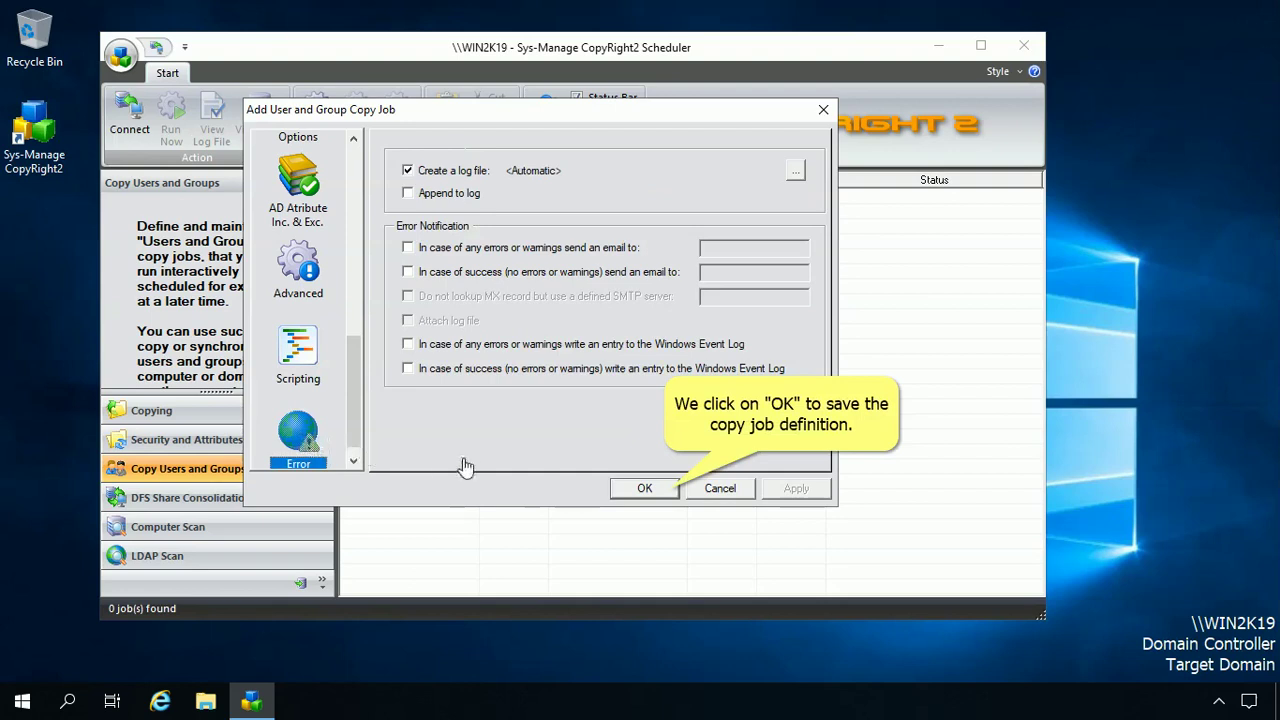
pyautogui.click(645, 489)
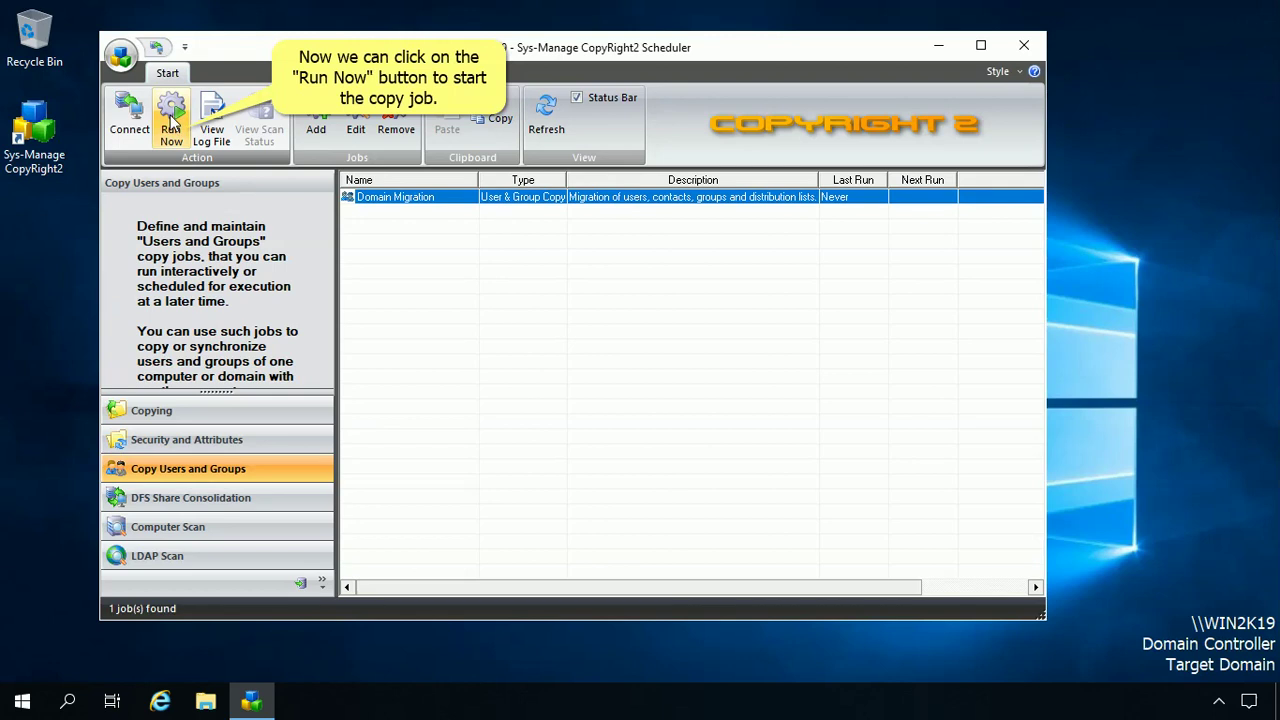
pyautogui.click(172, 120)
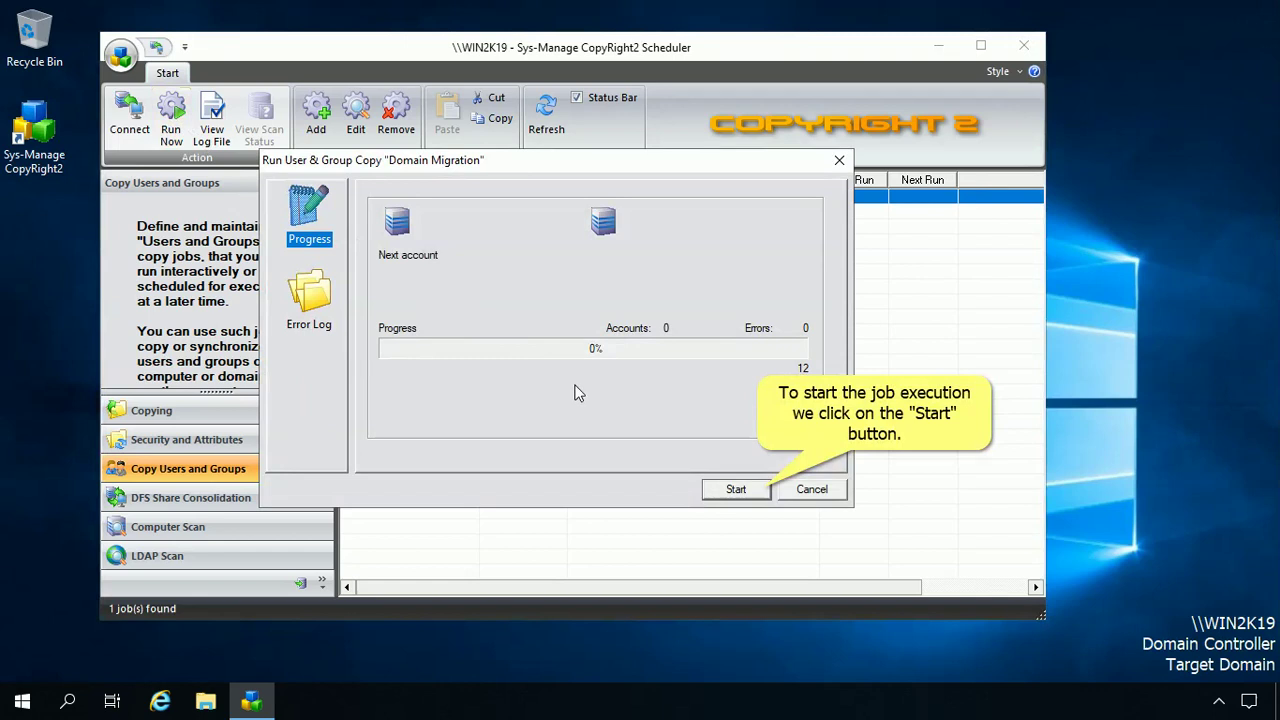
pyautogui.click(740, 497)
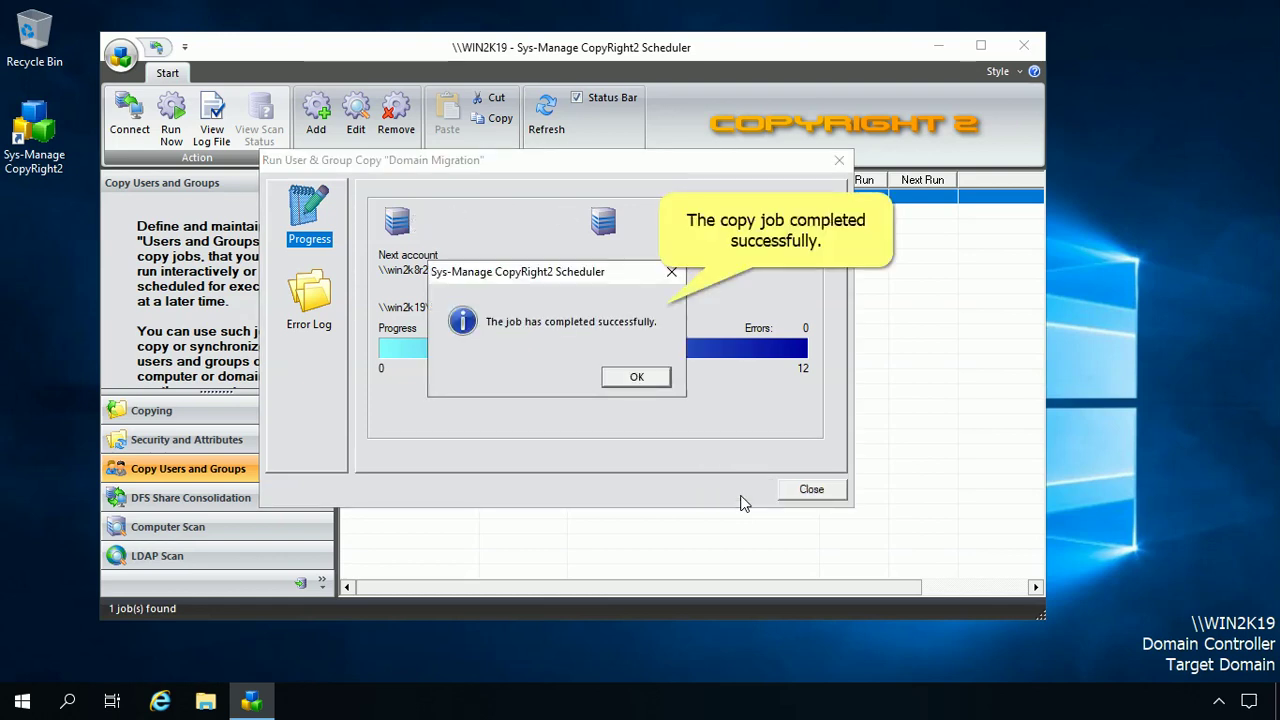
pyautogui.click(638, 378)
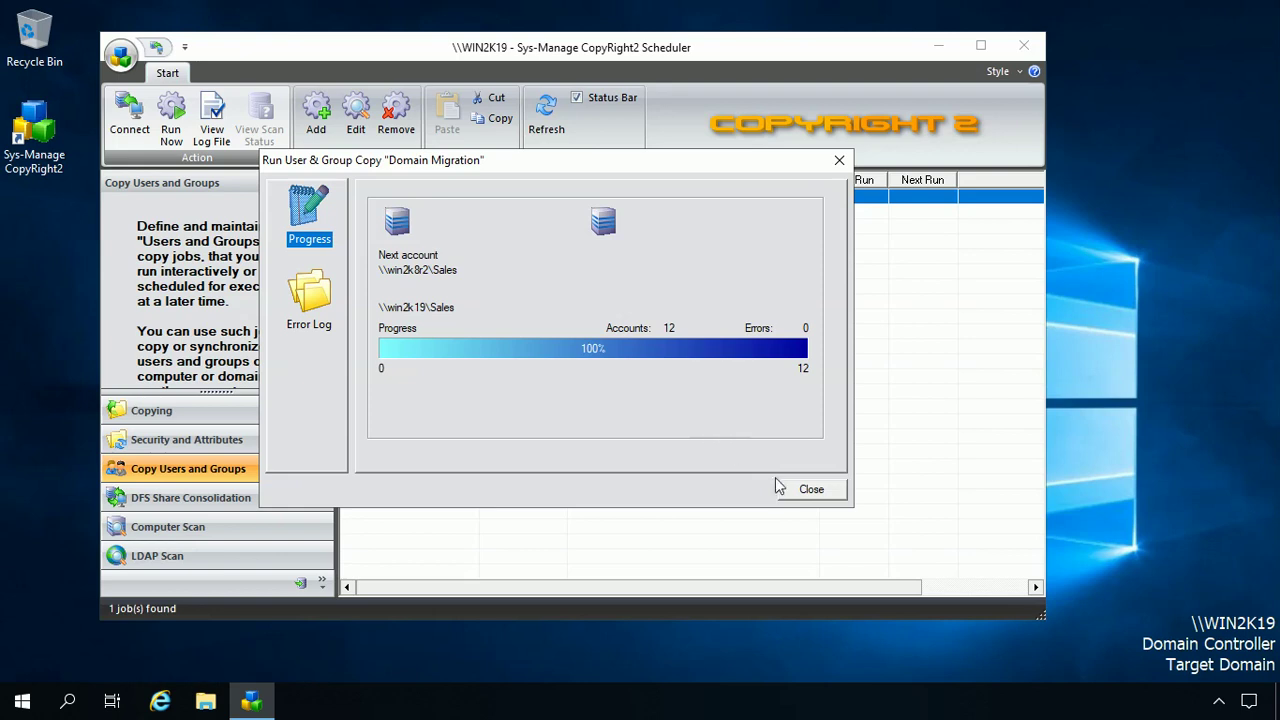
pyautogui.click(810, 490)
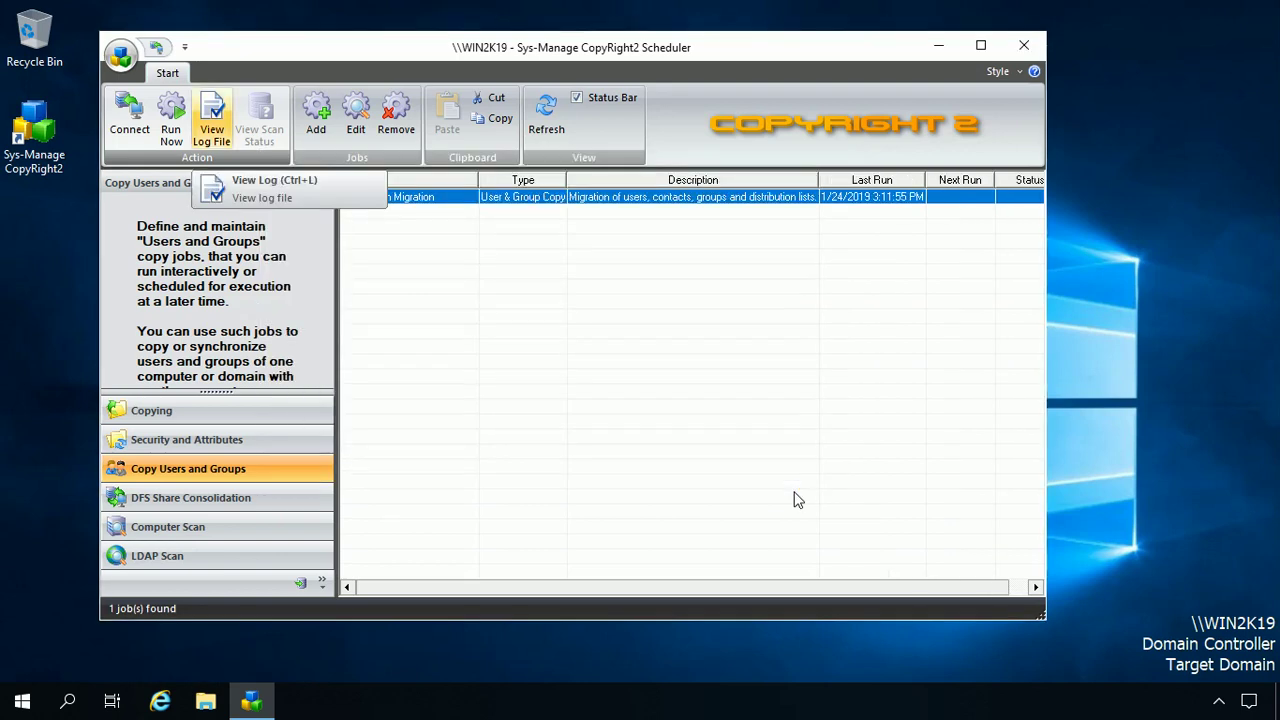
# Examine the Domain Migration log file down to the summary of copied users, groups, contacts and OUs, and close it
pyautogui.click(212, 130)
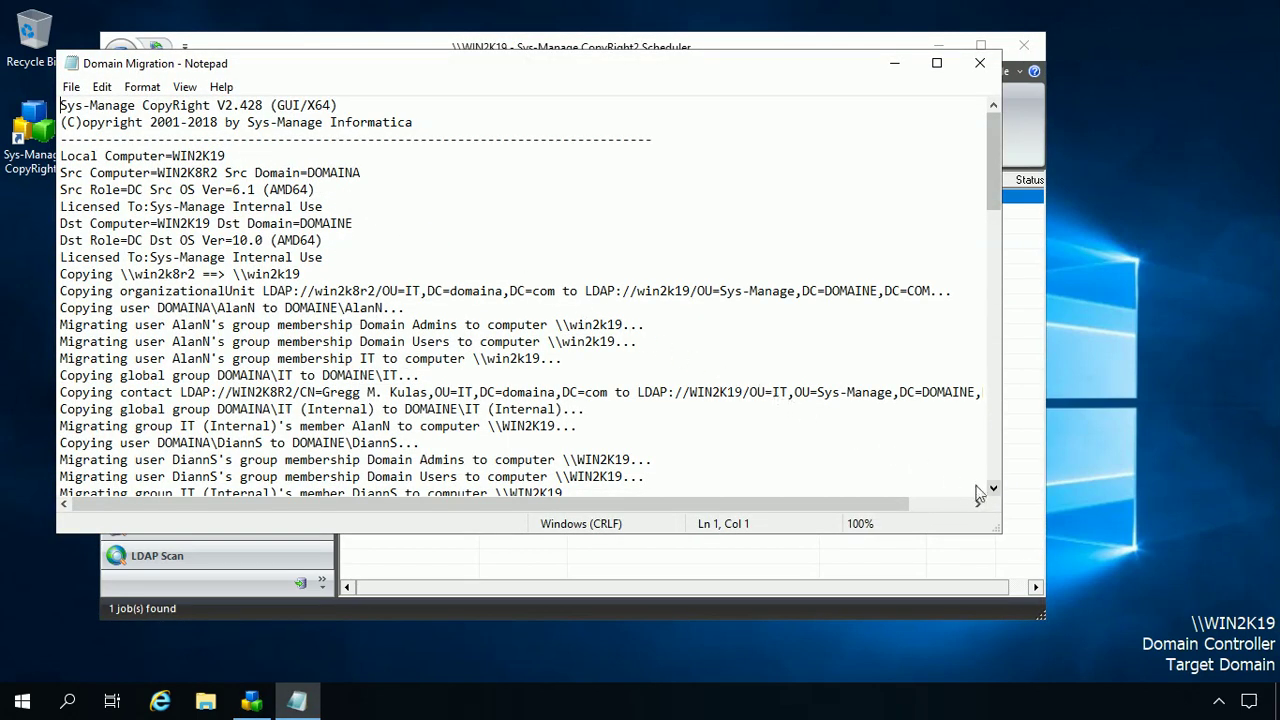
pyautogui.doubleClick(994, 489)
pyautogui.doubleClick(994, 489)
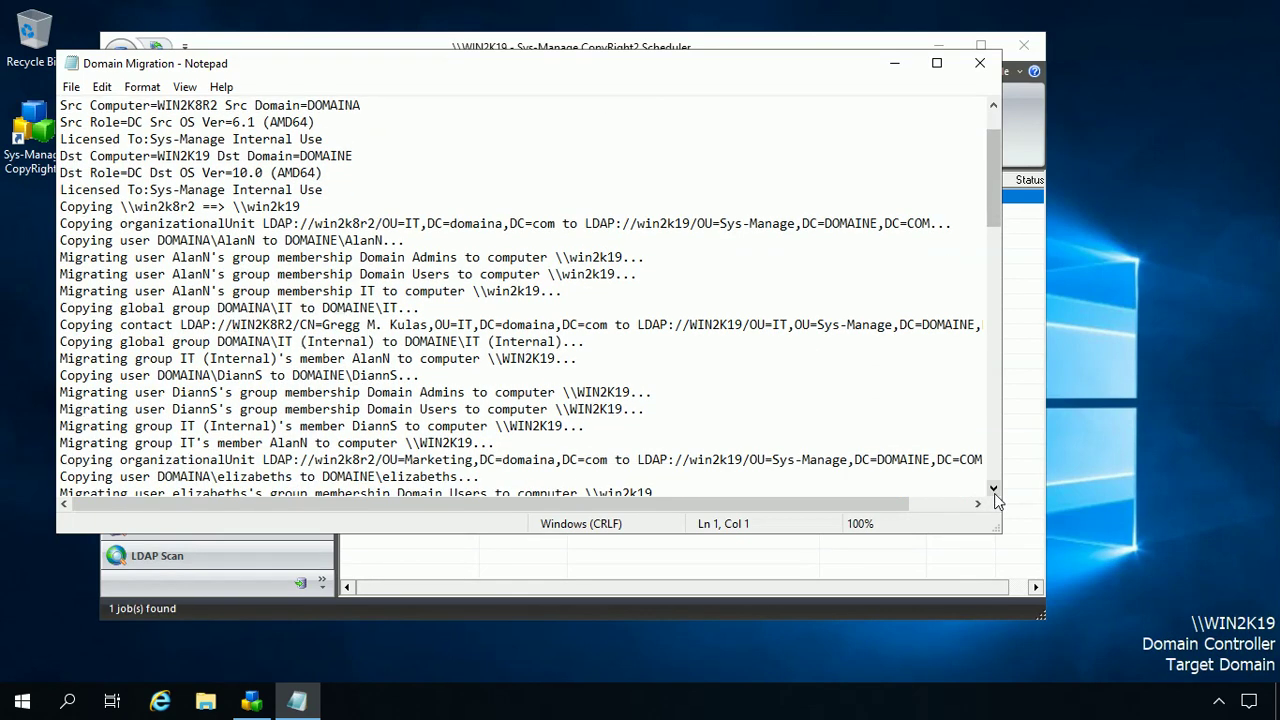
pyautogui.doubleClick(994, 489)
pyautogui.doubleClick(994, 489)
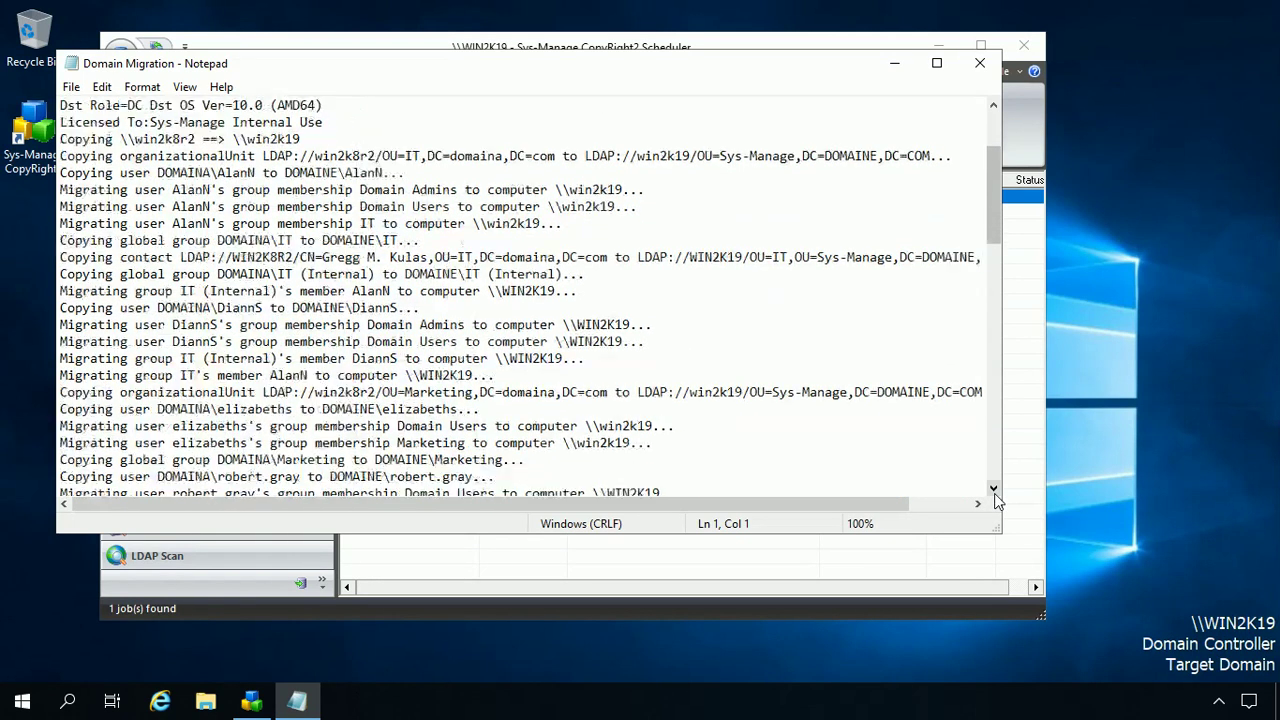
pyautogui.doubleClick(994, 489)
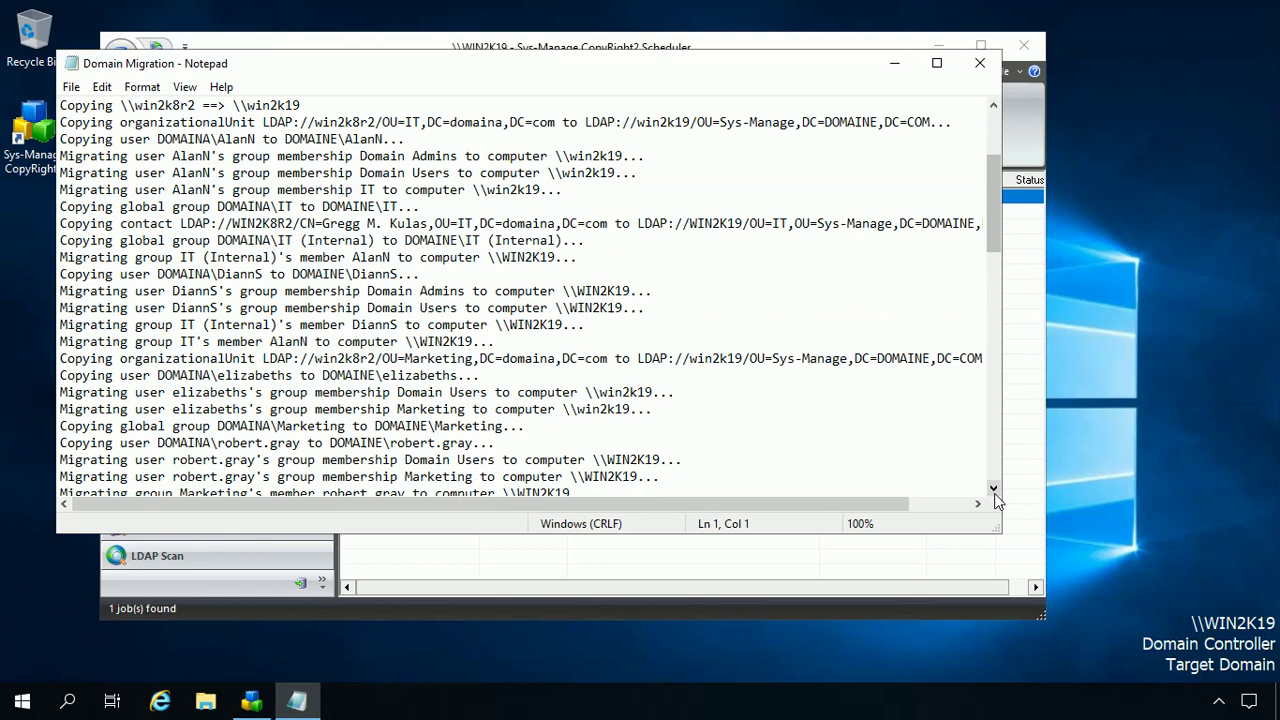
pyautogui.doubleClick(994, 489)
pyautogui.doubleClick(994, 489)
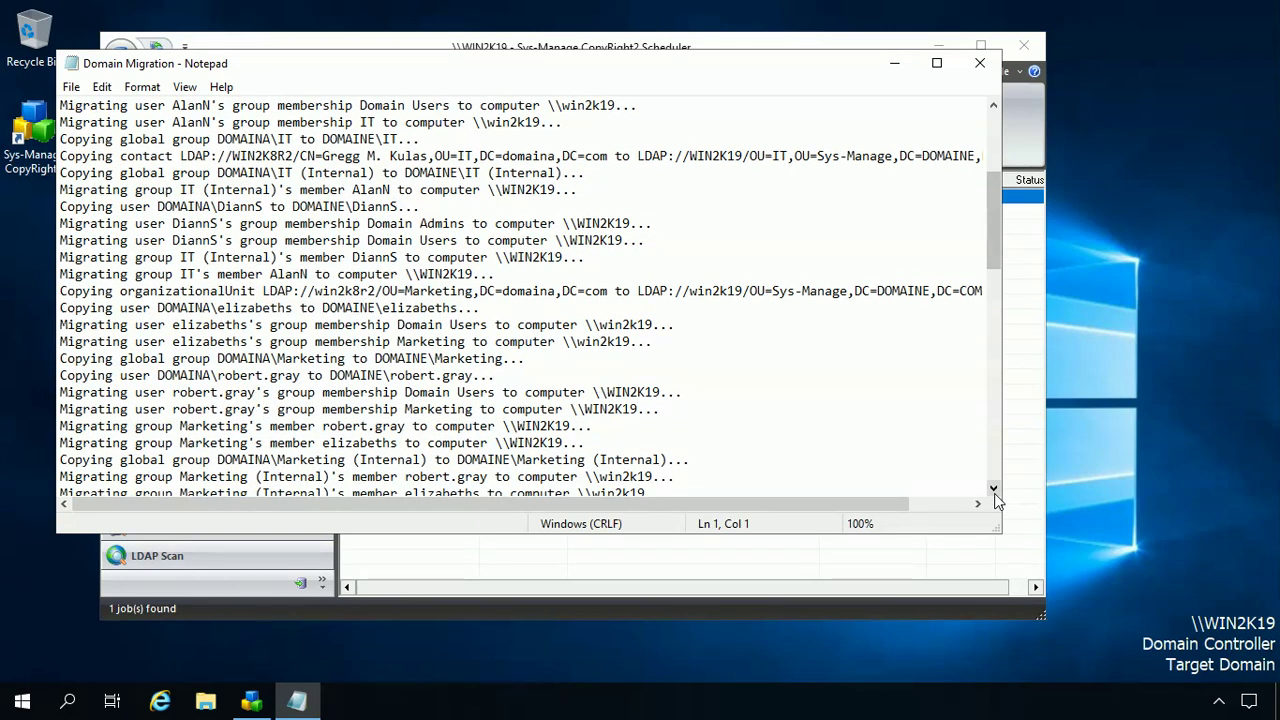
pyautogui.doubleClick(994, 489)
pyautogui.doubleClick(994, 489)
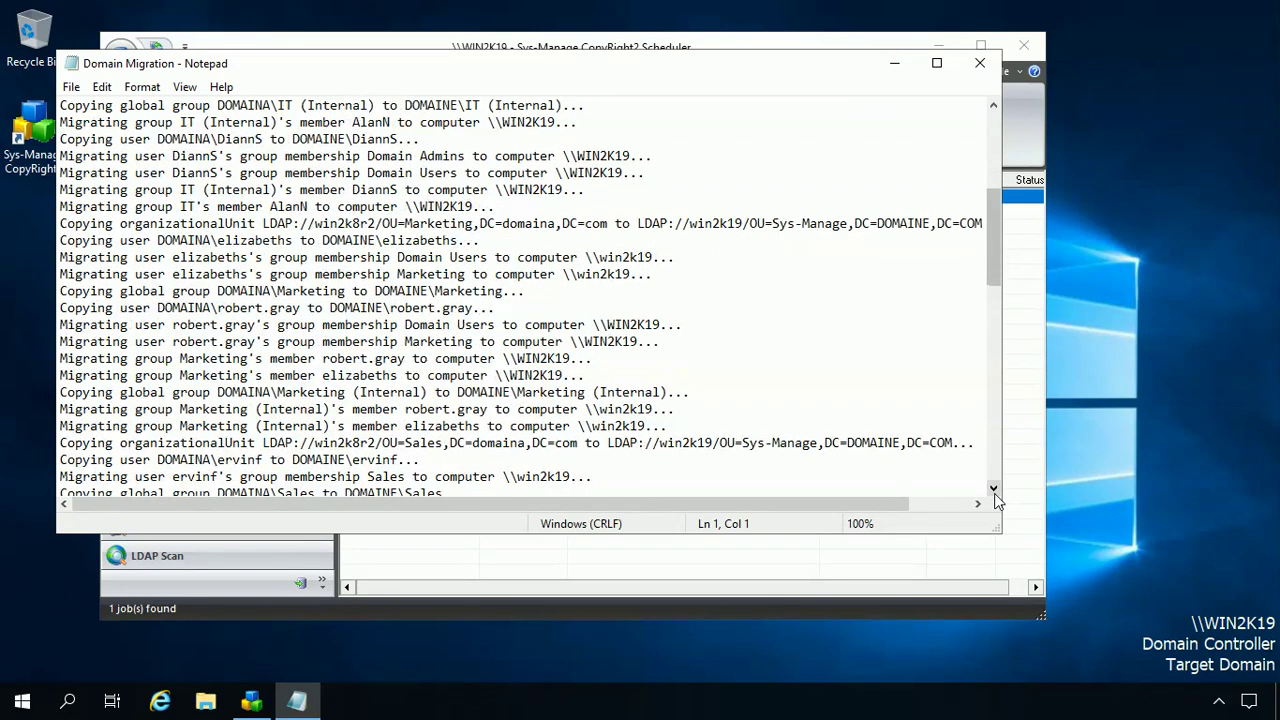
pyautogui.doubleClick(994, 489)
pyautogui.doubleClick(994, 489)
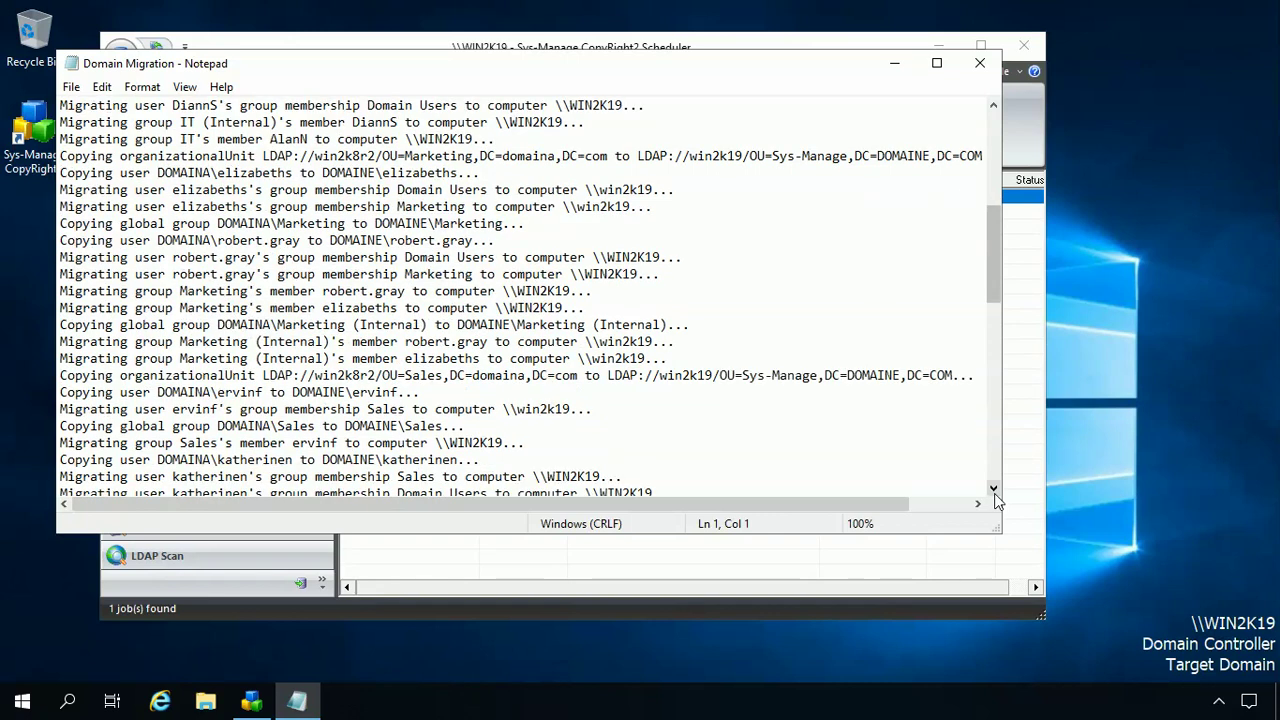
pyautogui.doubleClick(994, 489)
pyautogui.doubleClick(994, 489)
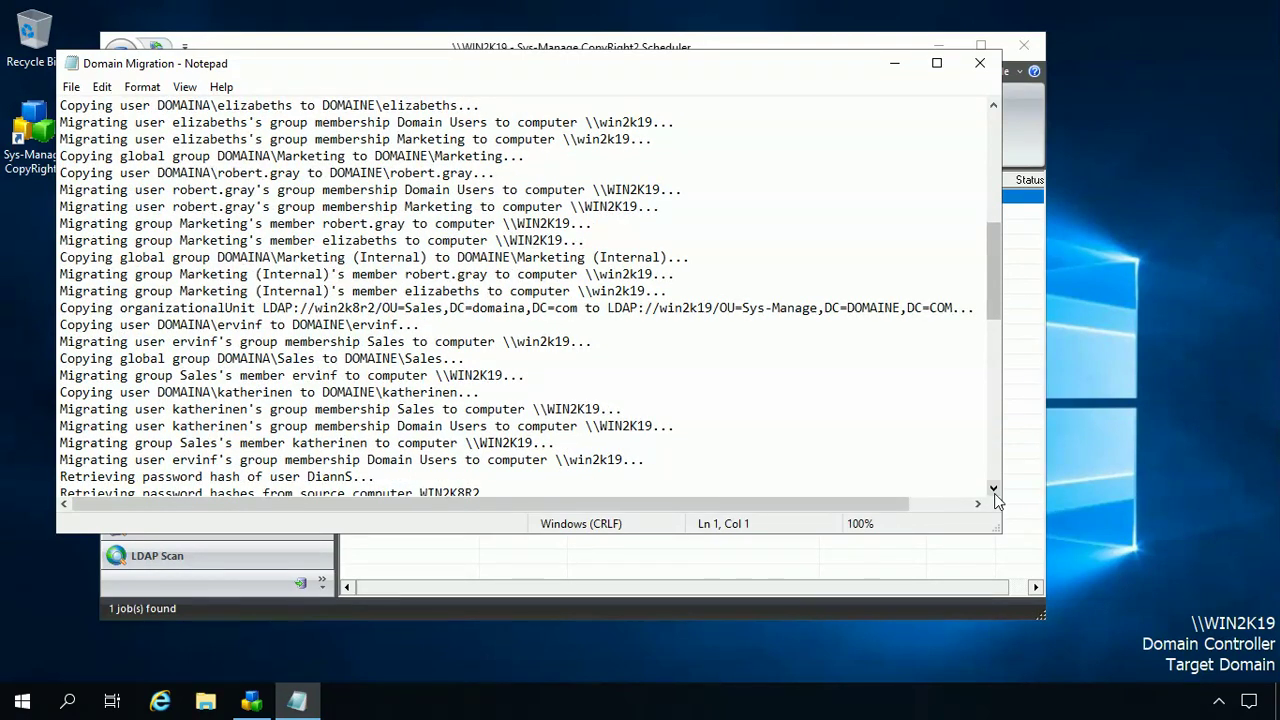
pyautogui.doubleClick(994, 489)
pyautogui.doubleClick(994, 489)
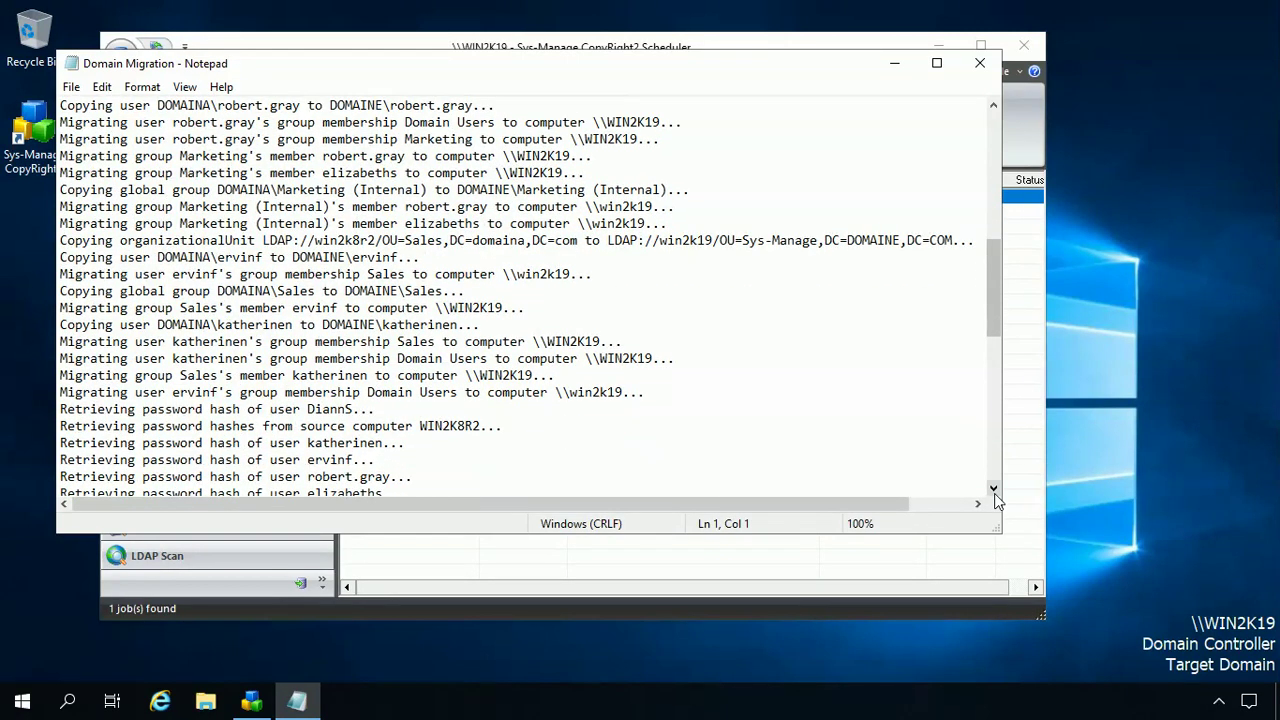
pyautogui.doubleClick(994, 489)
pyautogui.scroll(-3, 994, 489)
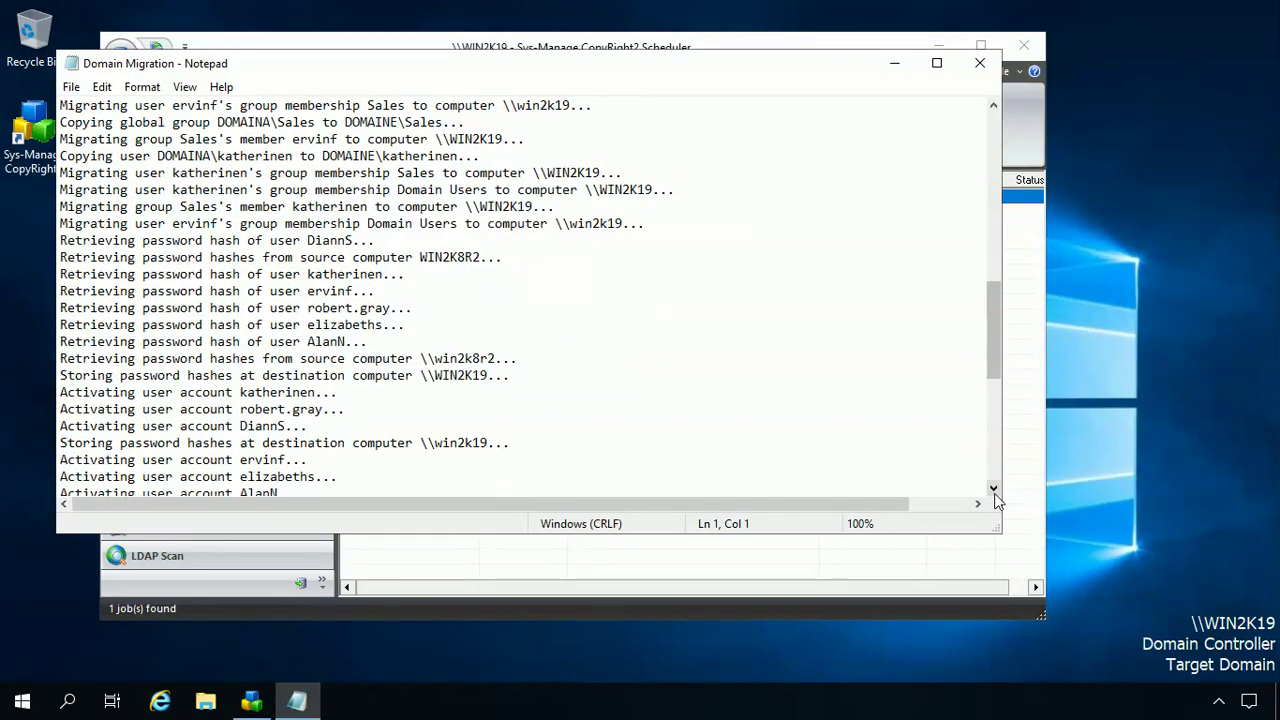
pyautogui.doubleClick(994, 489)
pyautogui.doubleClick(994, 489)
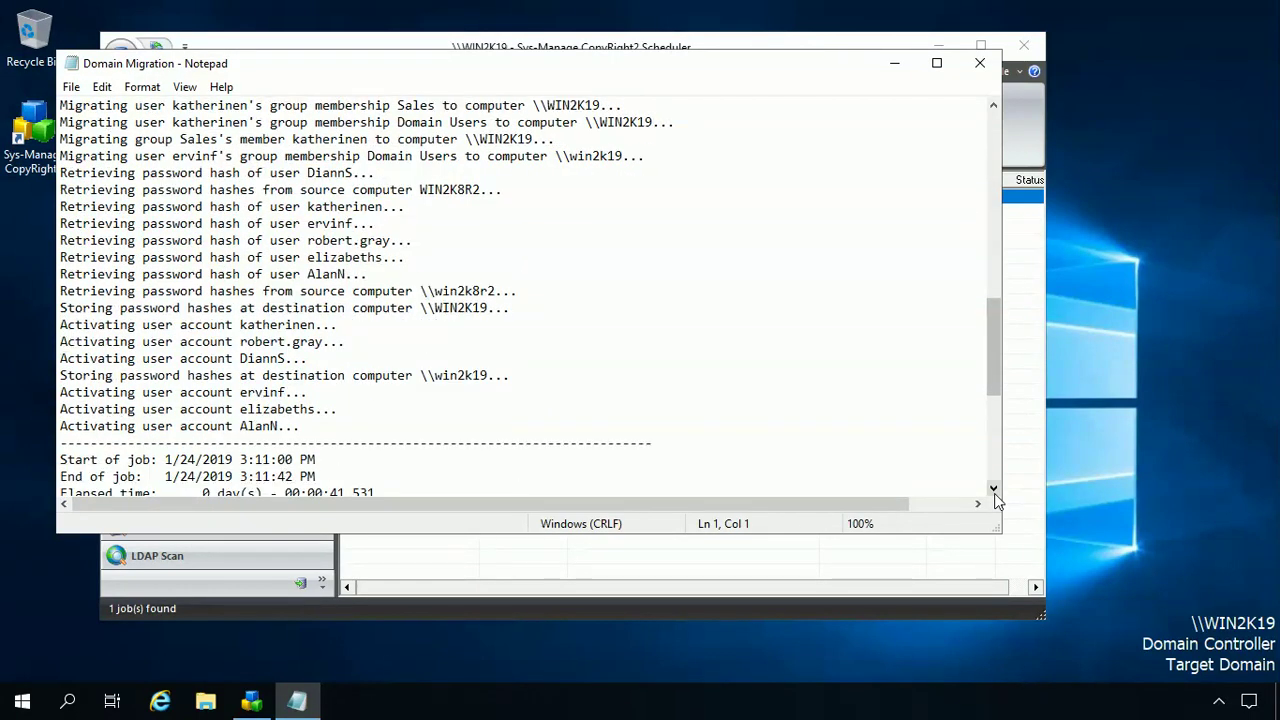
pyautogui.doubleClick(994, 489)
pyautogui.doubleClick(994, 489)
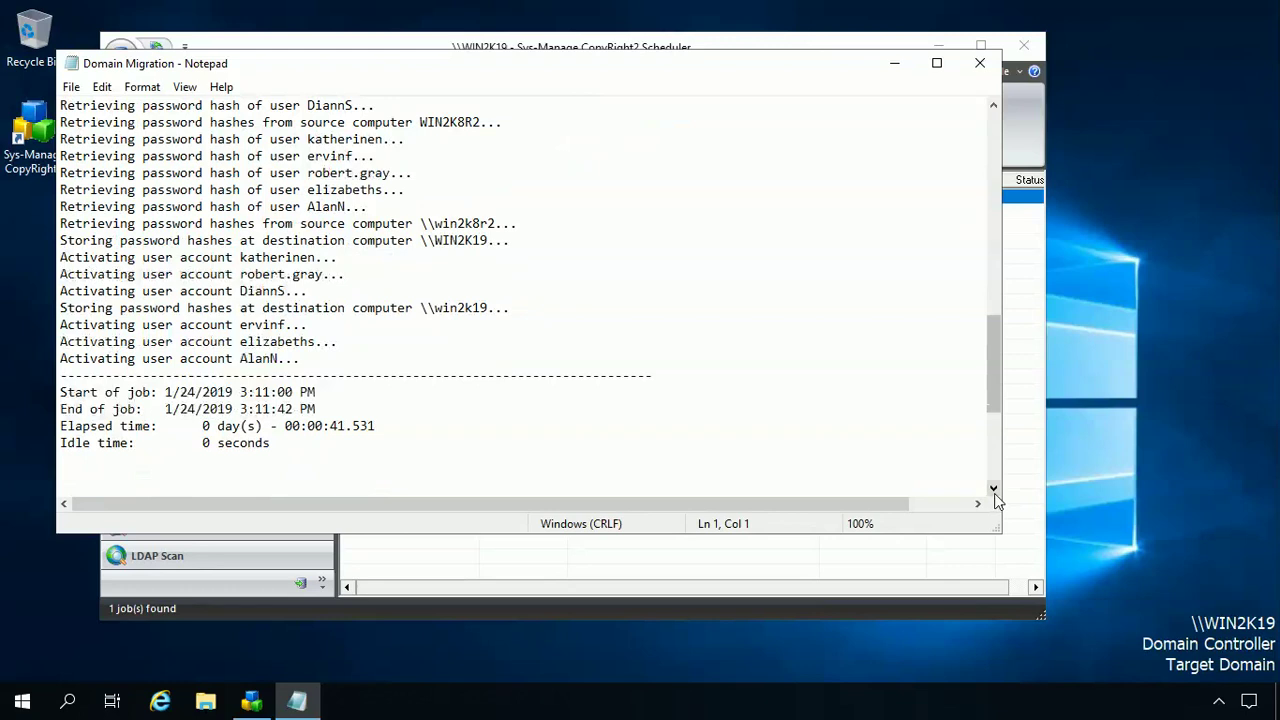
pyautogui.doubleClick(994, 489)
pyautogui.doubleClick(994, 489)
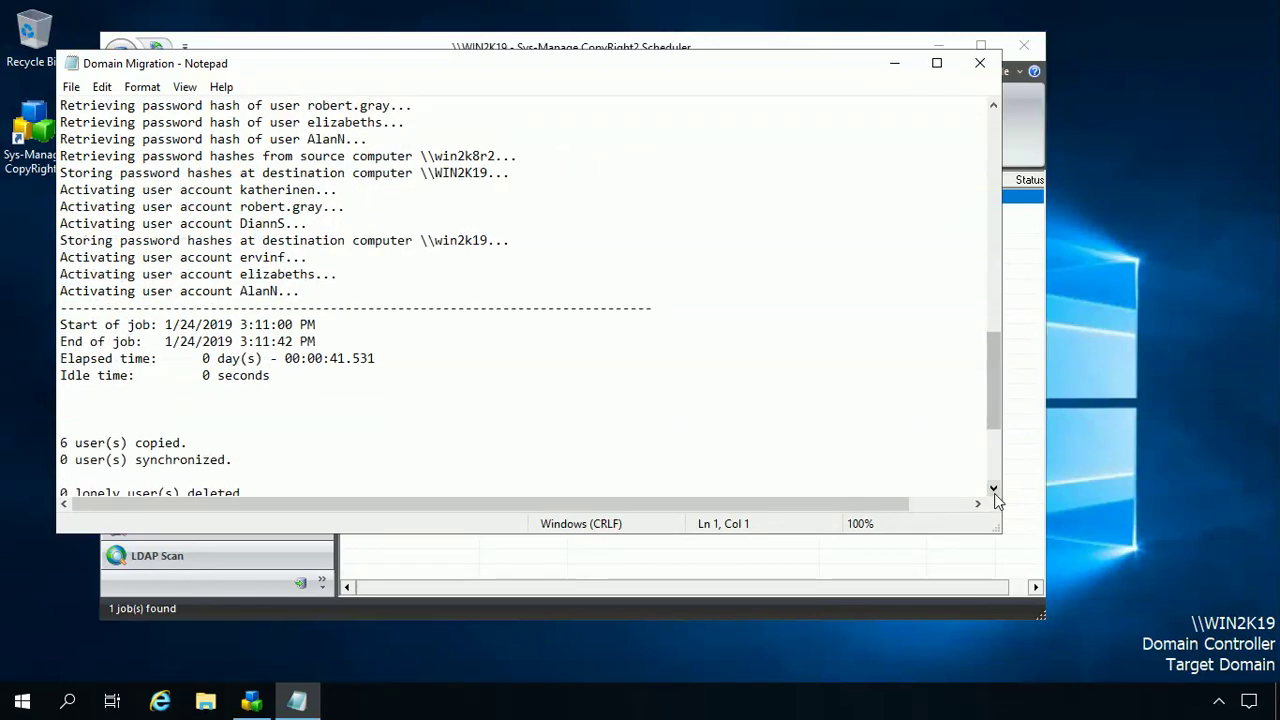
pyautogui.doubleClick(994, 489)
pyautogui.doubleClick(994, 489)
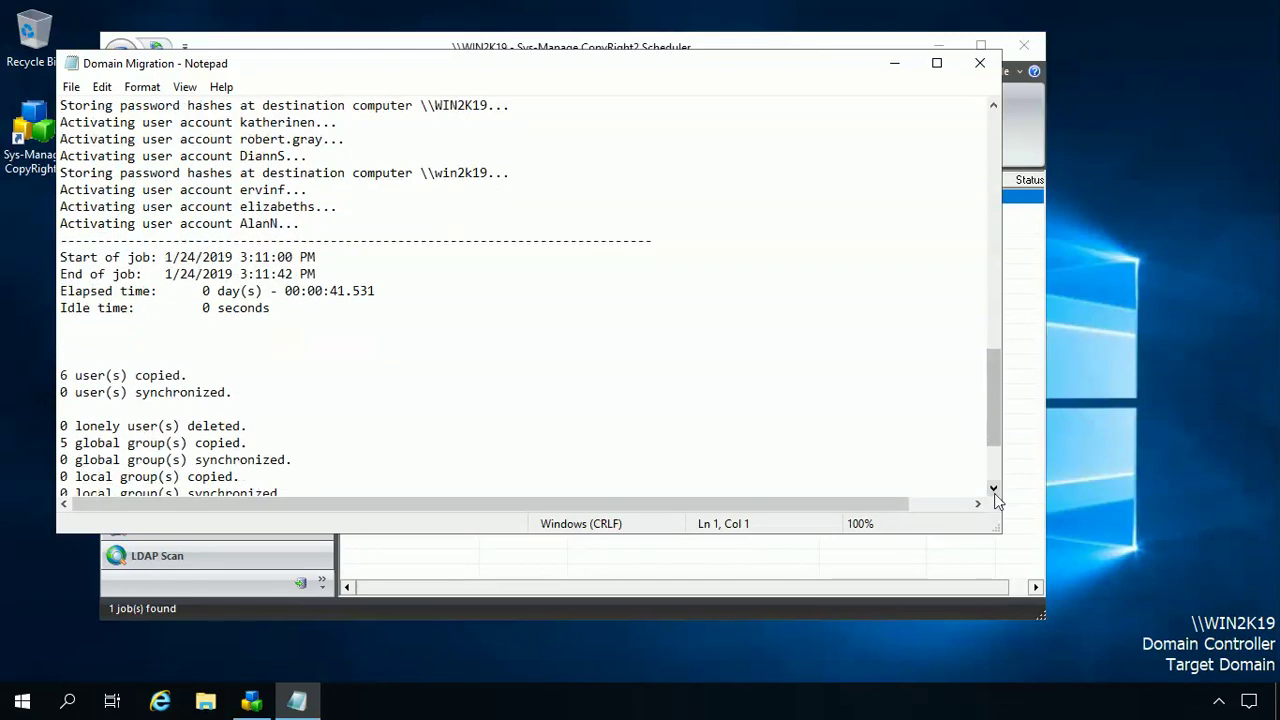
pyautogui.doubleClick(994, 489)
pyautogui.doubleClick(994, 489)
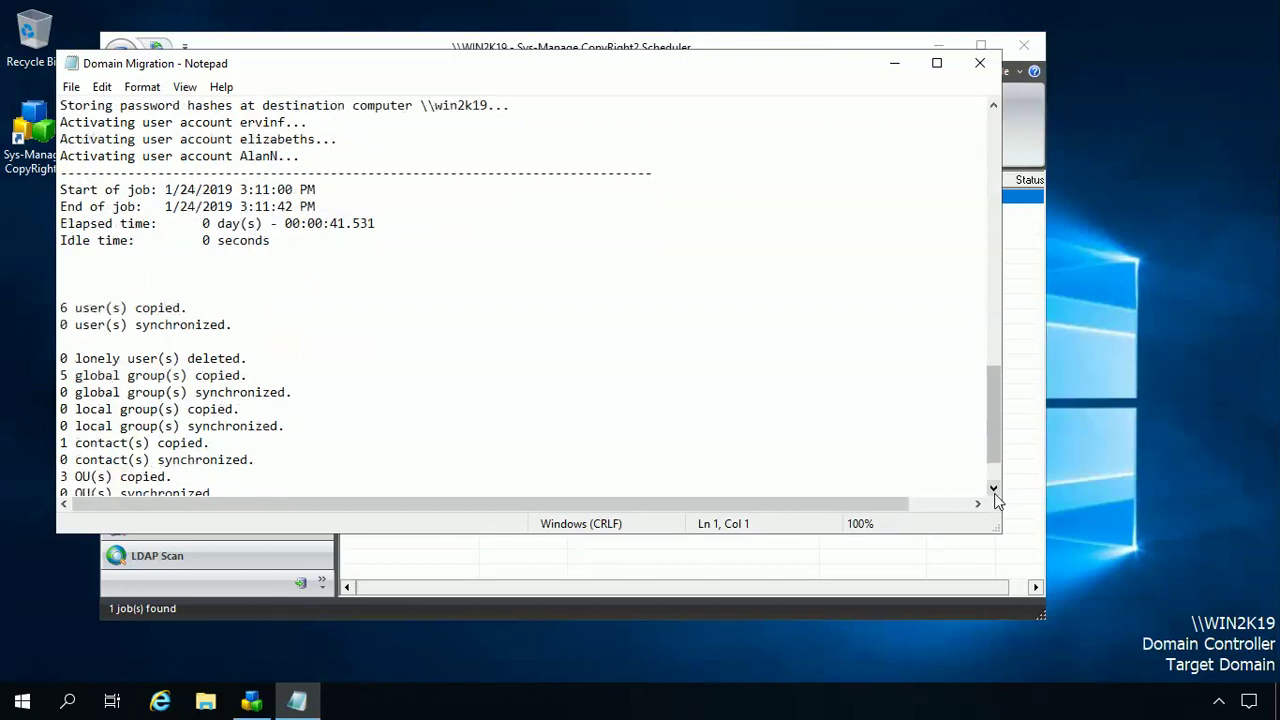
pyautogui.doubleClick(994, 489)
pyautogui.doubleClick(994, 489)
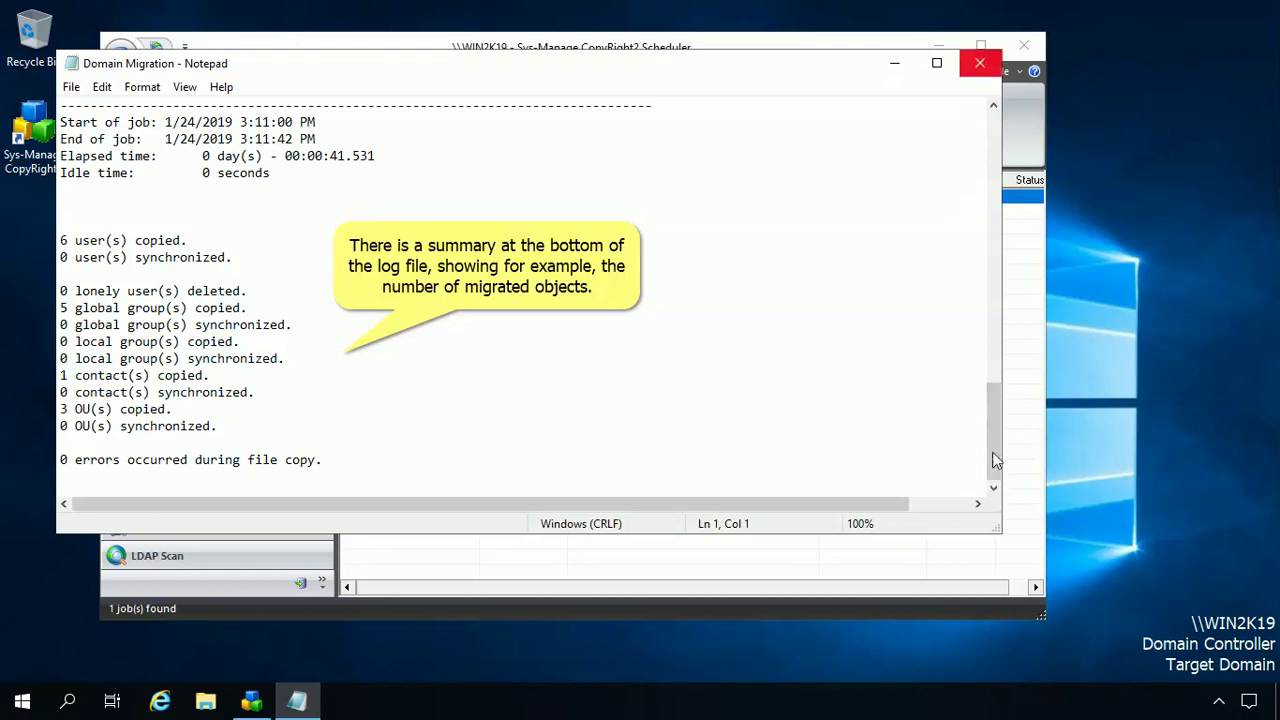
pyautogui.click(979, 64)
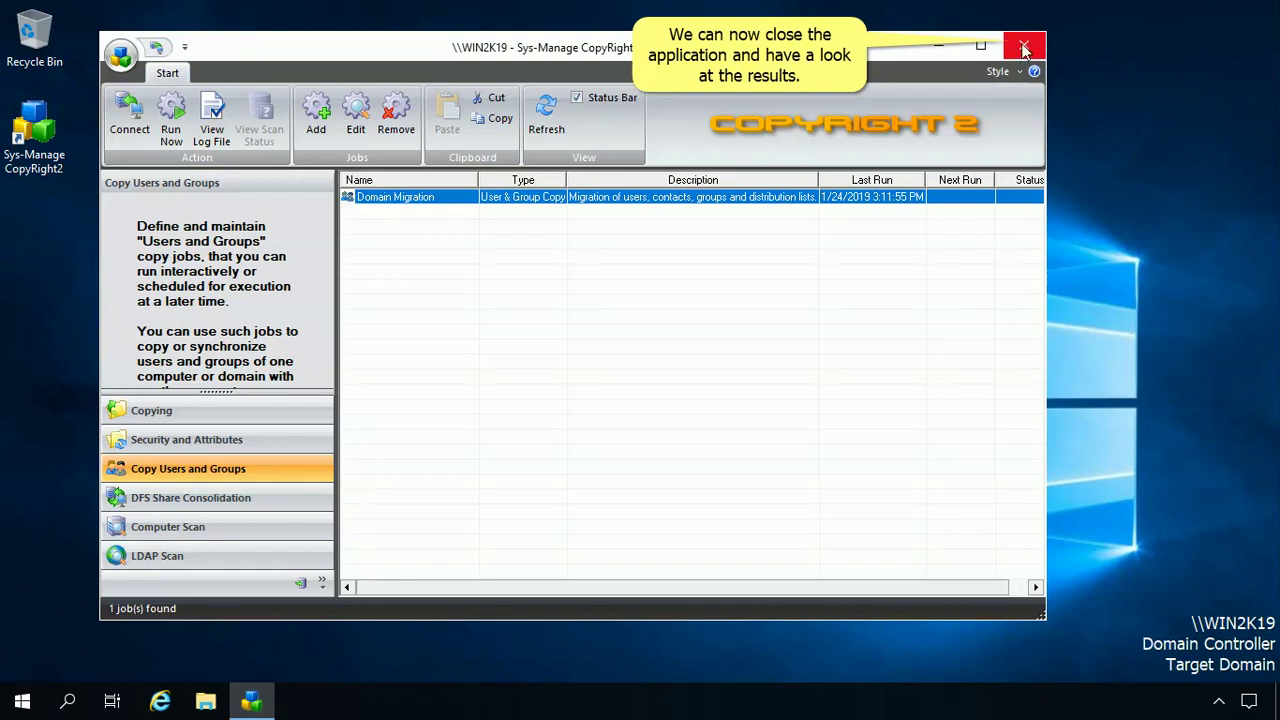
# Close CopyRight2, switch to Active Directory Users and Computers, and expand the Sys-Manage OU under DOMAINE.COM
pyautogui.click(1024, 48)
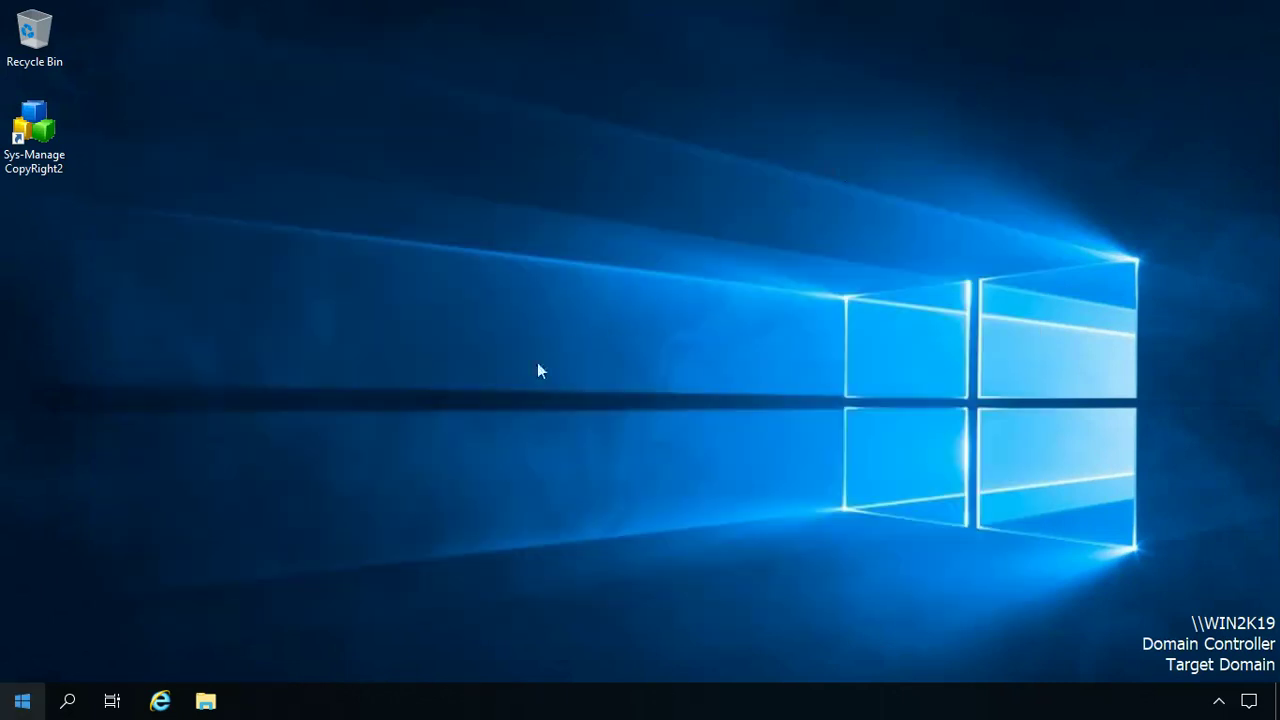
pyautogui.click(26, 701)
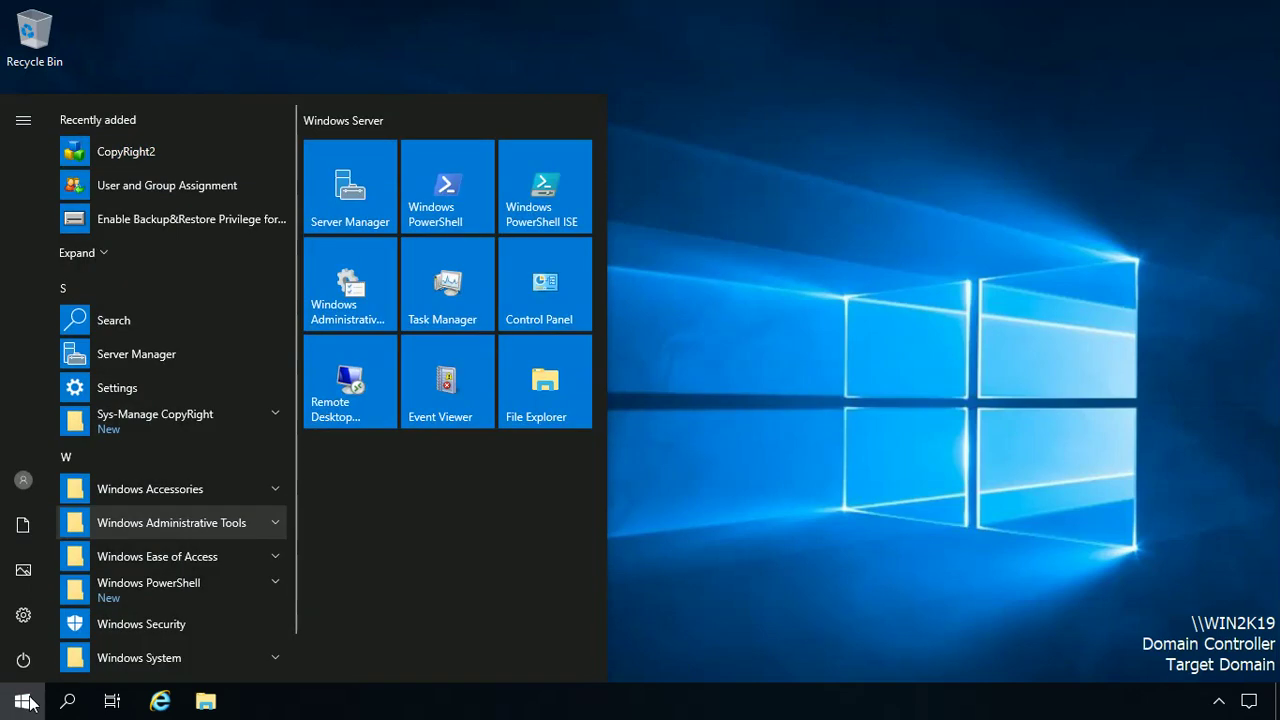
pyautogui.click(159, 523)
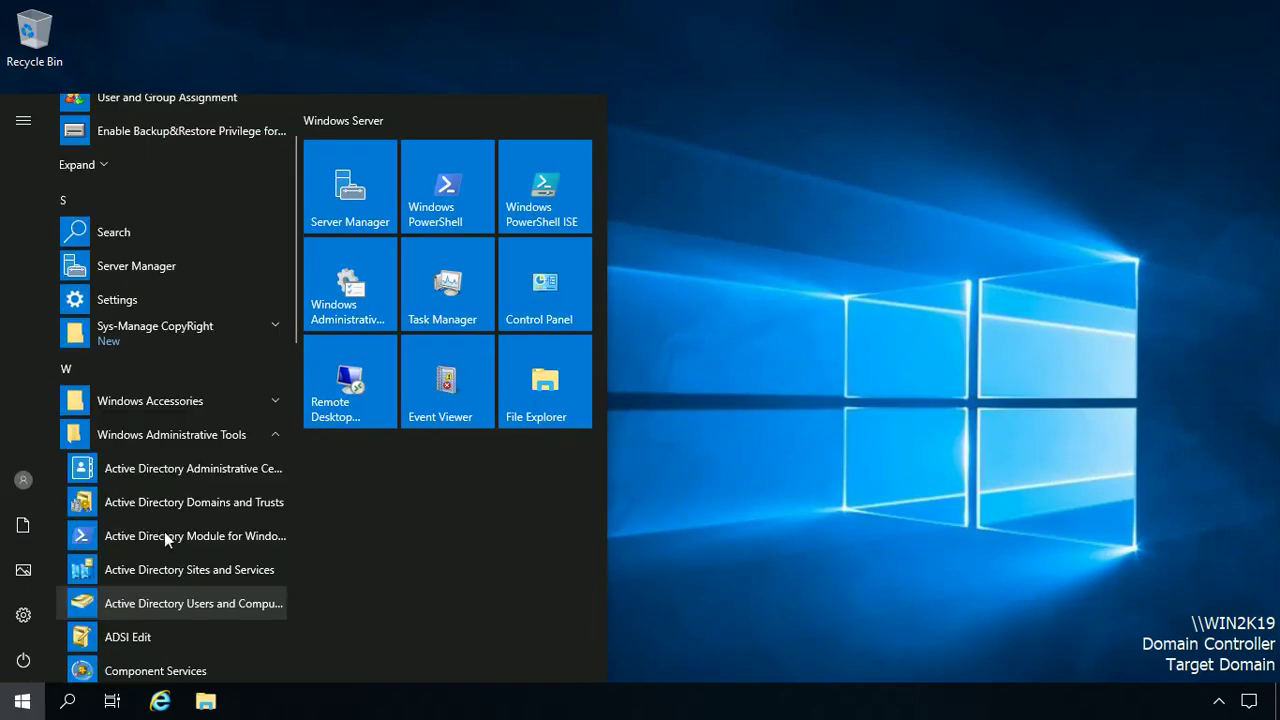
pyautogui.click(201, 600)
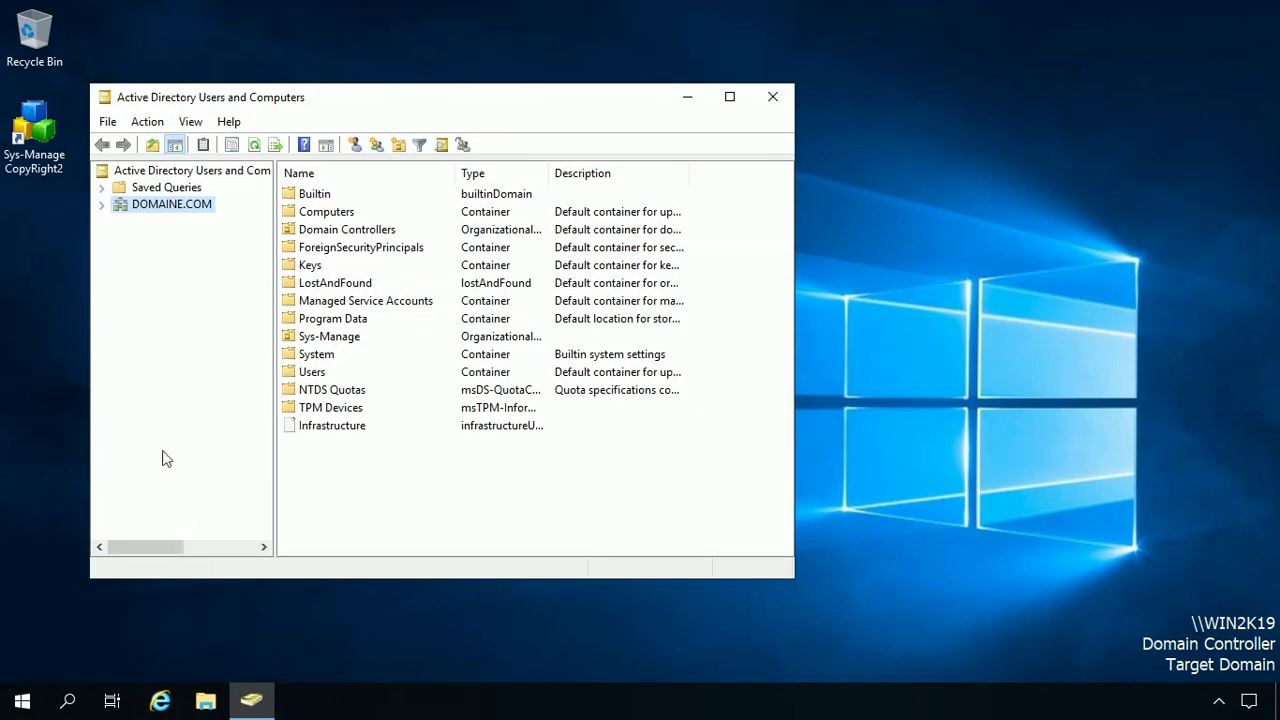
pyautogui.click(100, 205)
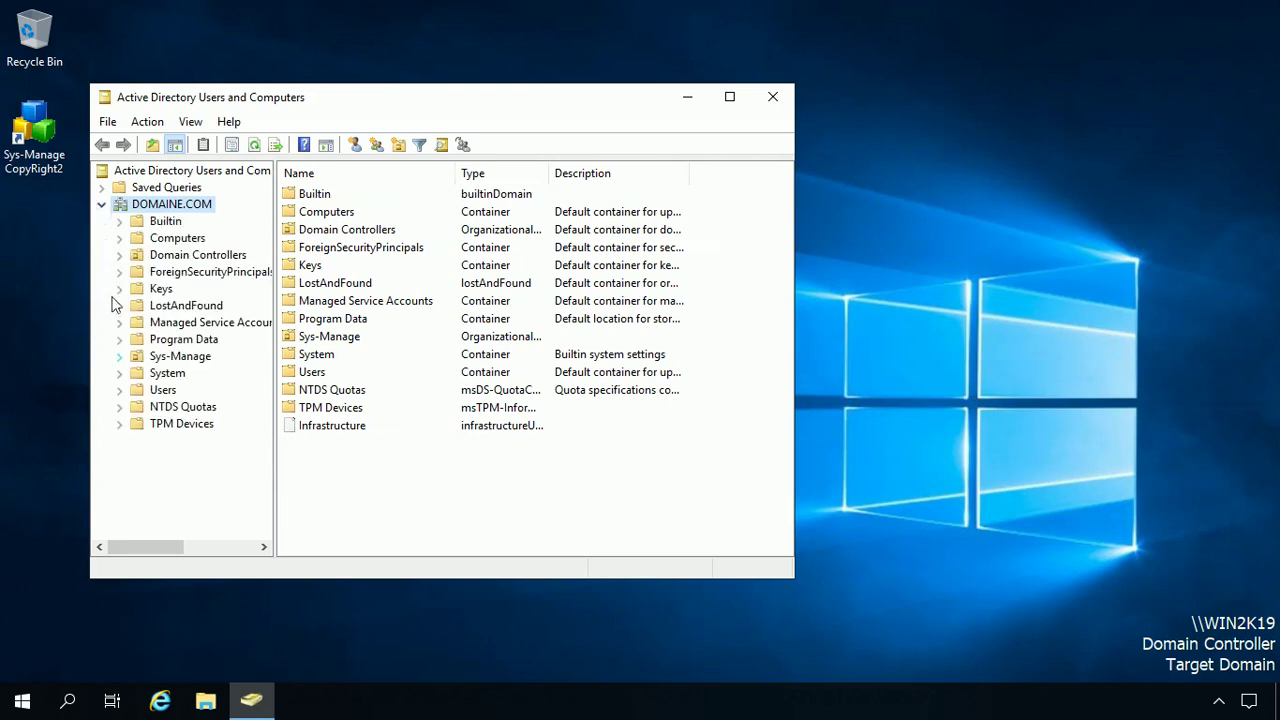
pyautogui.click(119, 357)
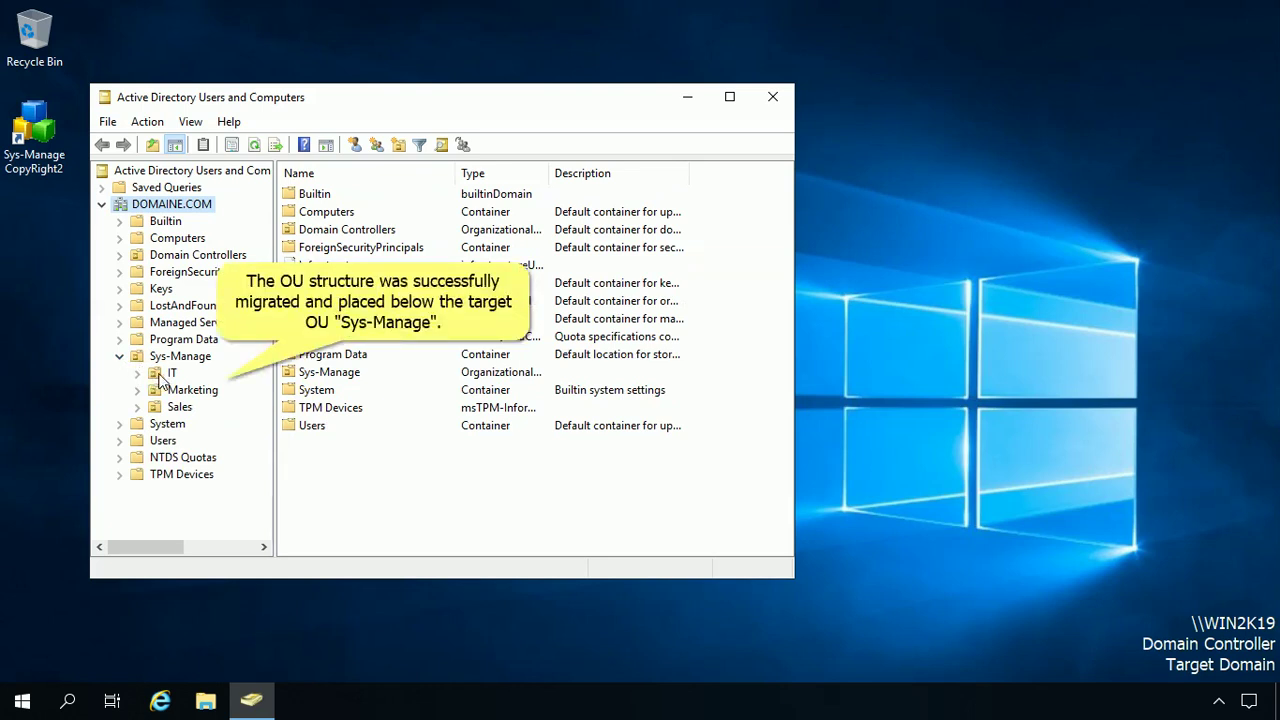
# Examine the first migrated user in the IT OU, checking the e-mail domain, address, account, profile and telephone details
pyautogui.click(166, 374)
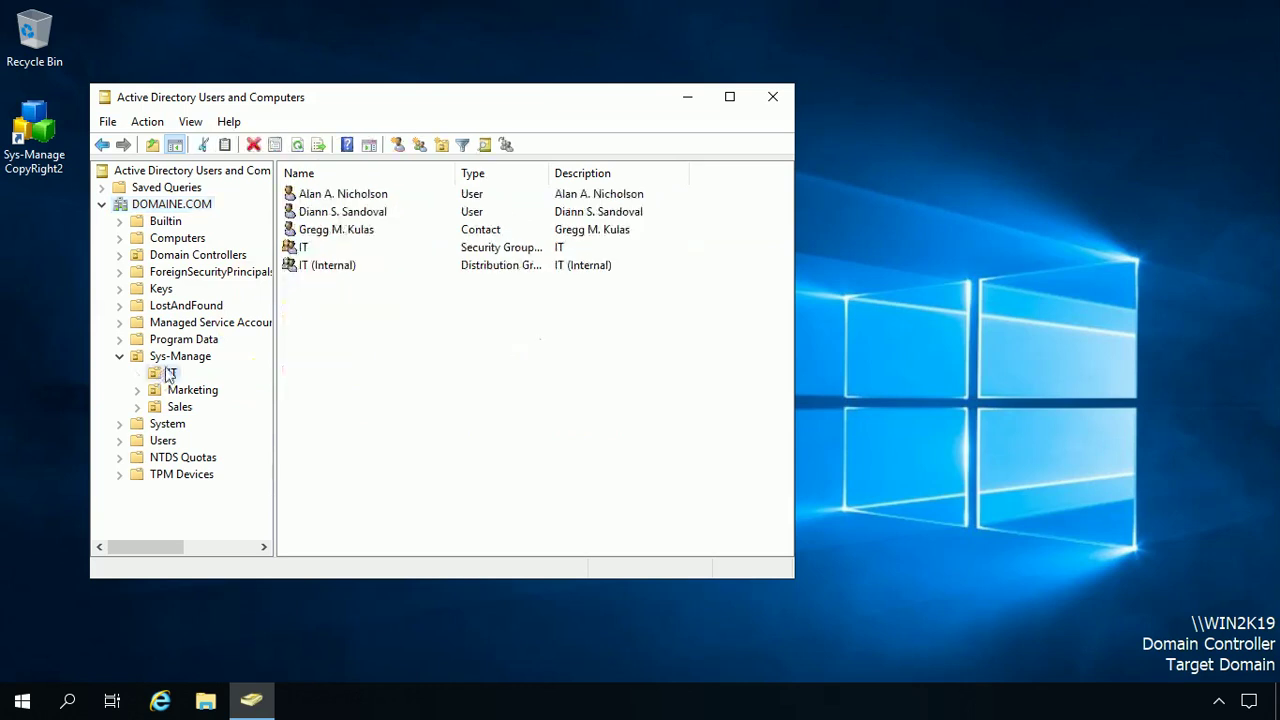
pyautogui.doubleClick(335, 196)
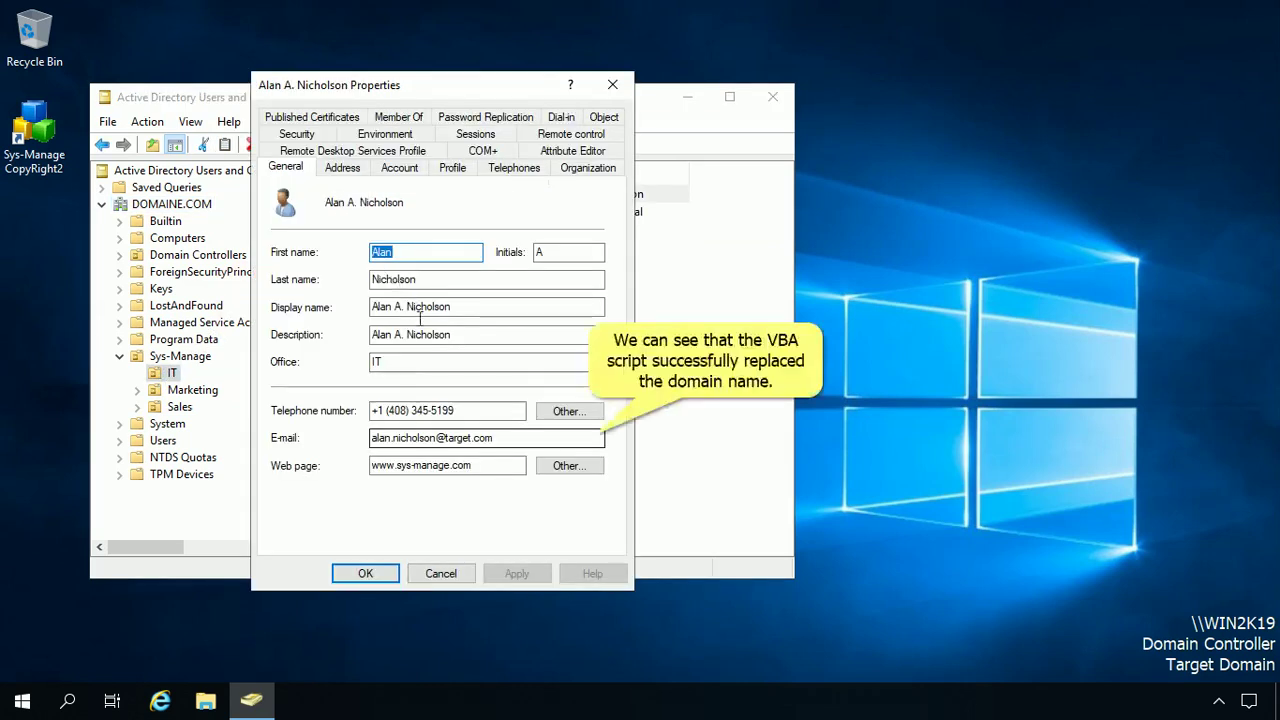
pyautogui.moveTo(498, 437); pyautogui.dragTo(447, 438)
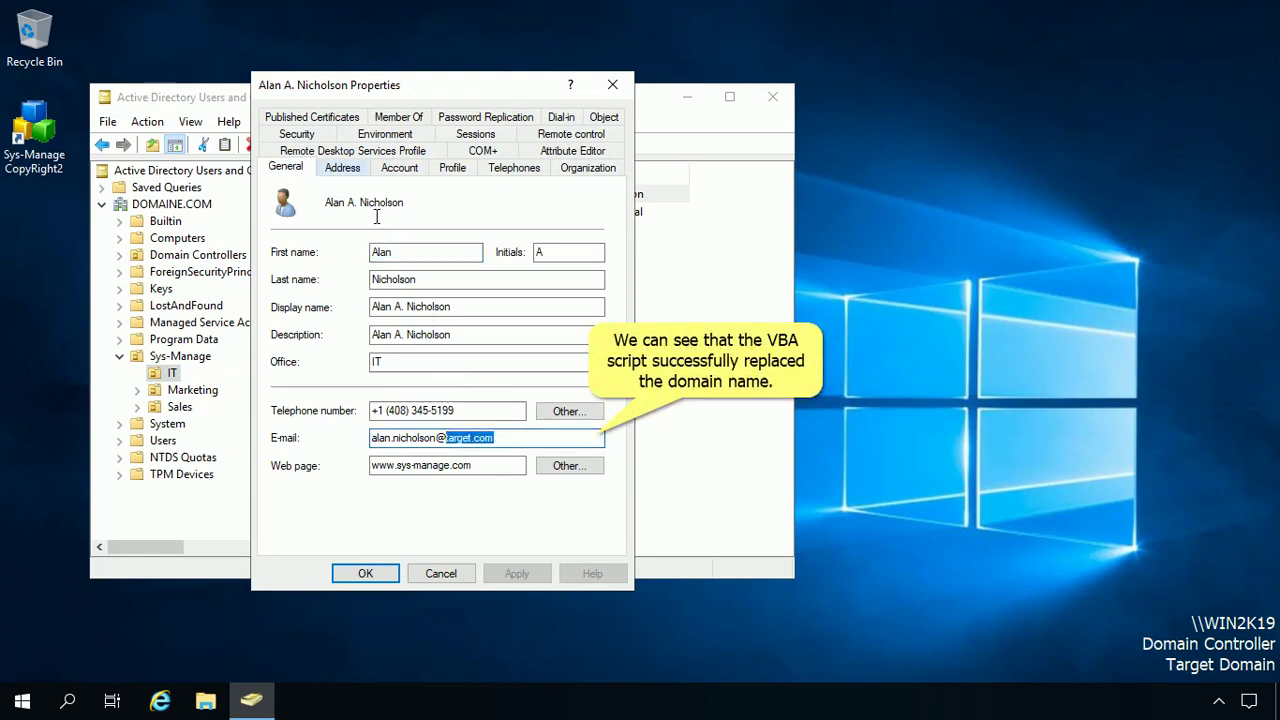
pyautogui.click(342, 168)
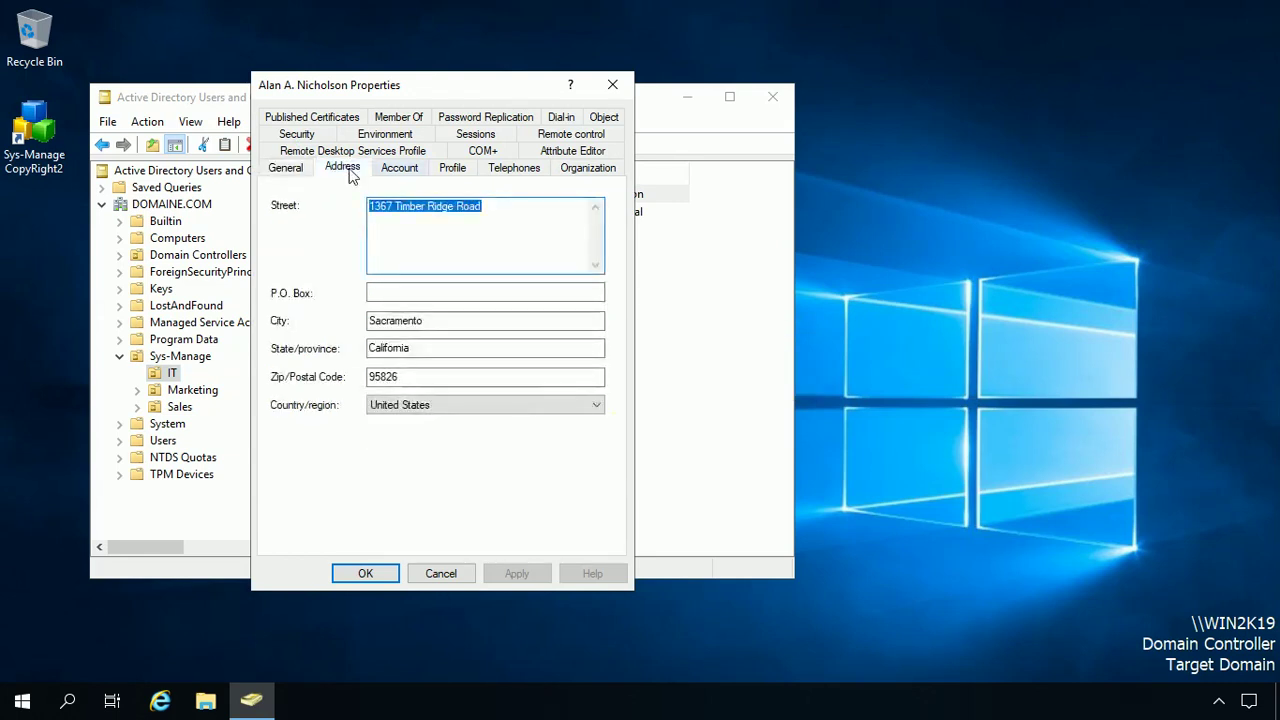
pyautogui.click(399, 168)
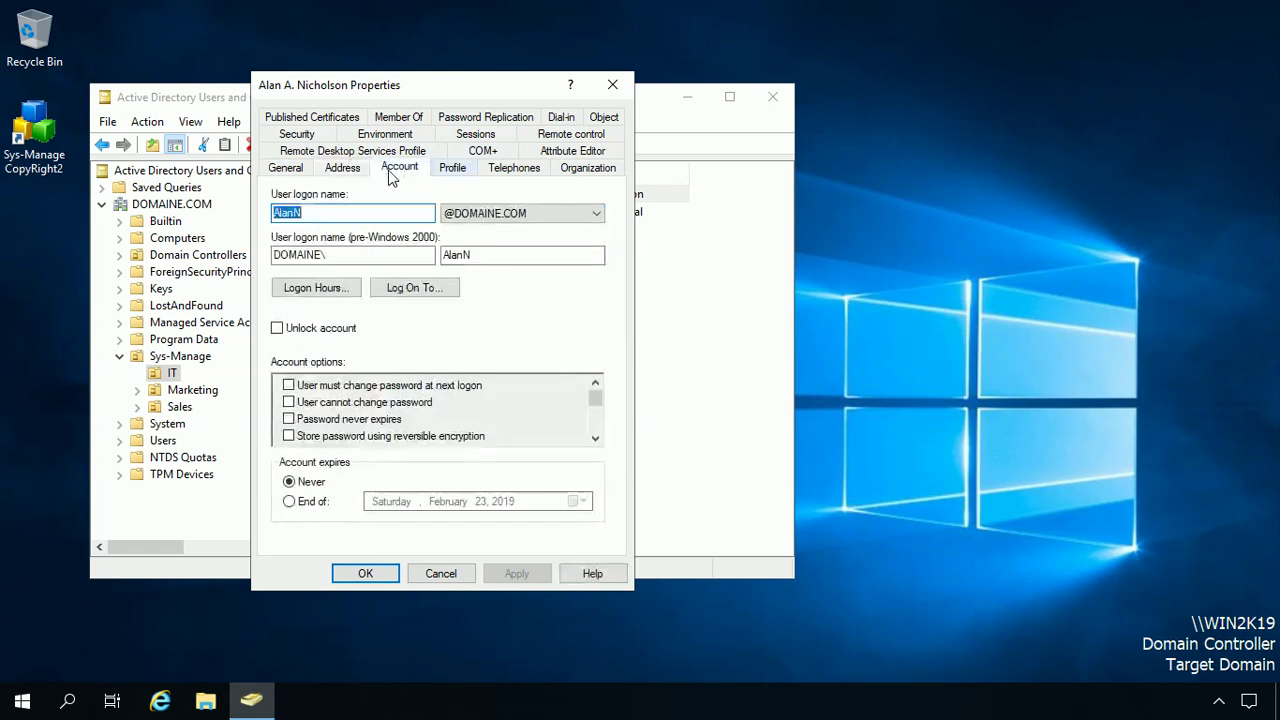
pyautogui.click(462, 178)
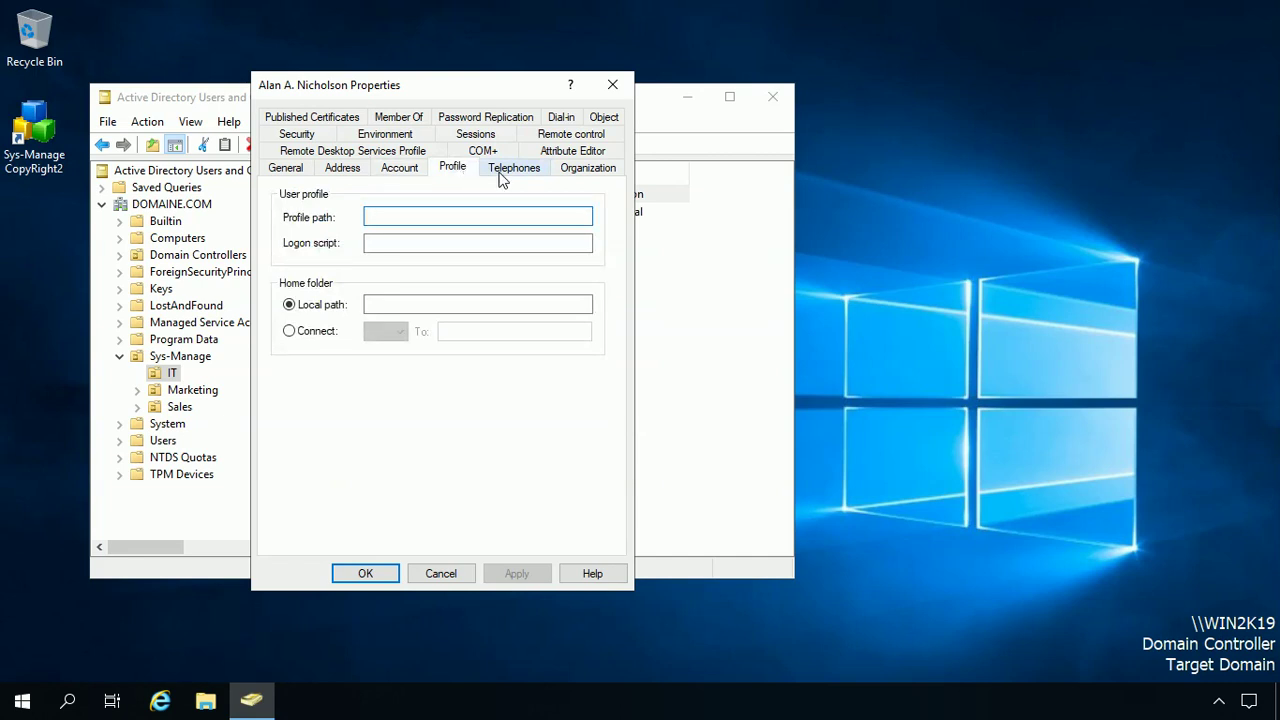
pyautogui.click(502, 170)
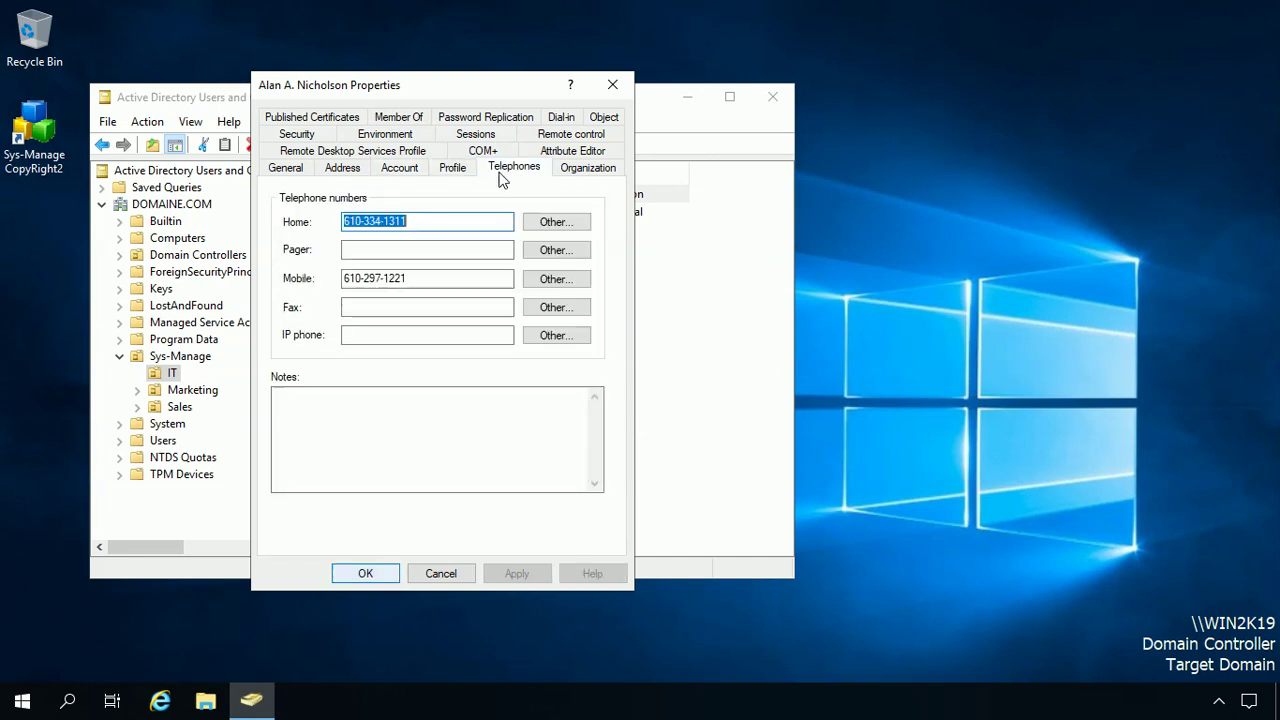
pyautogui.click(364, 573)
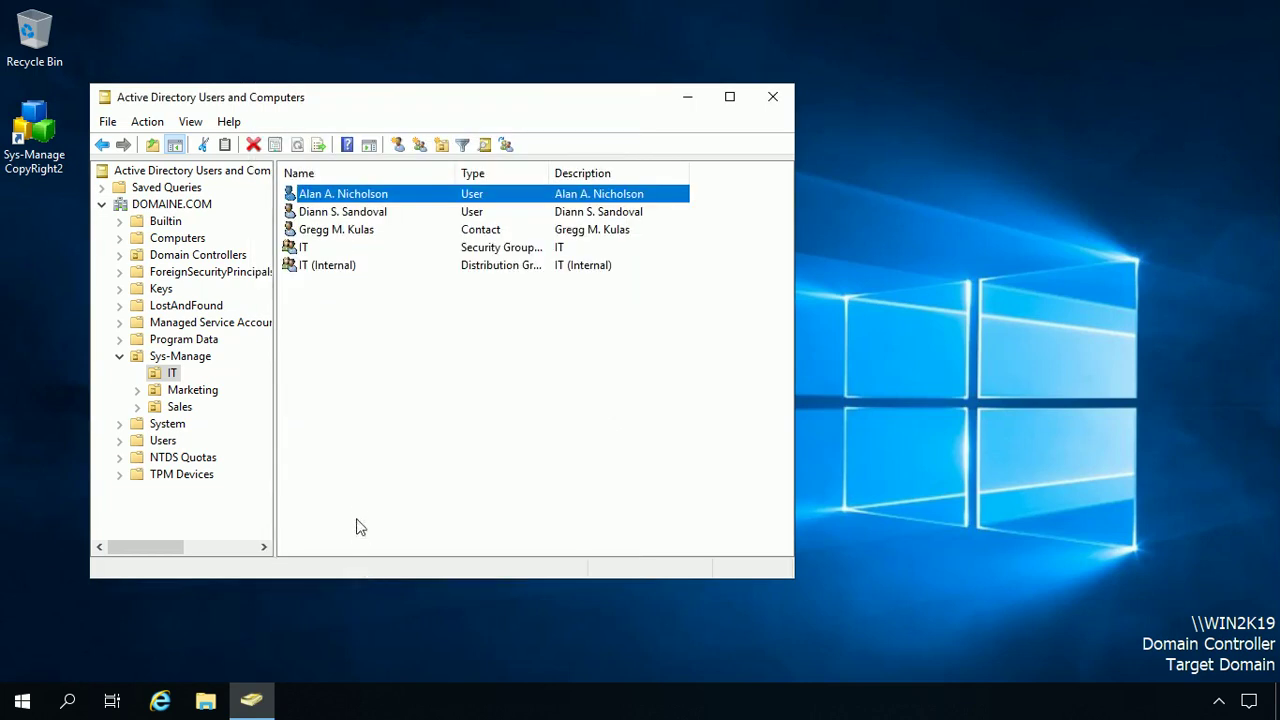
# Check the e-mail domain of the migrated contact in the IT OU and close its properties without changes
pyautogui.doubleClick(340, 232)
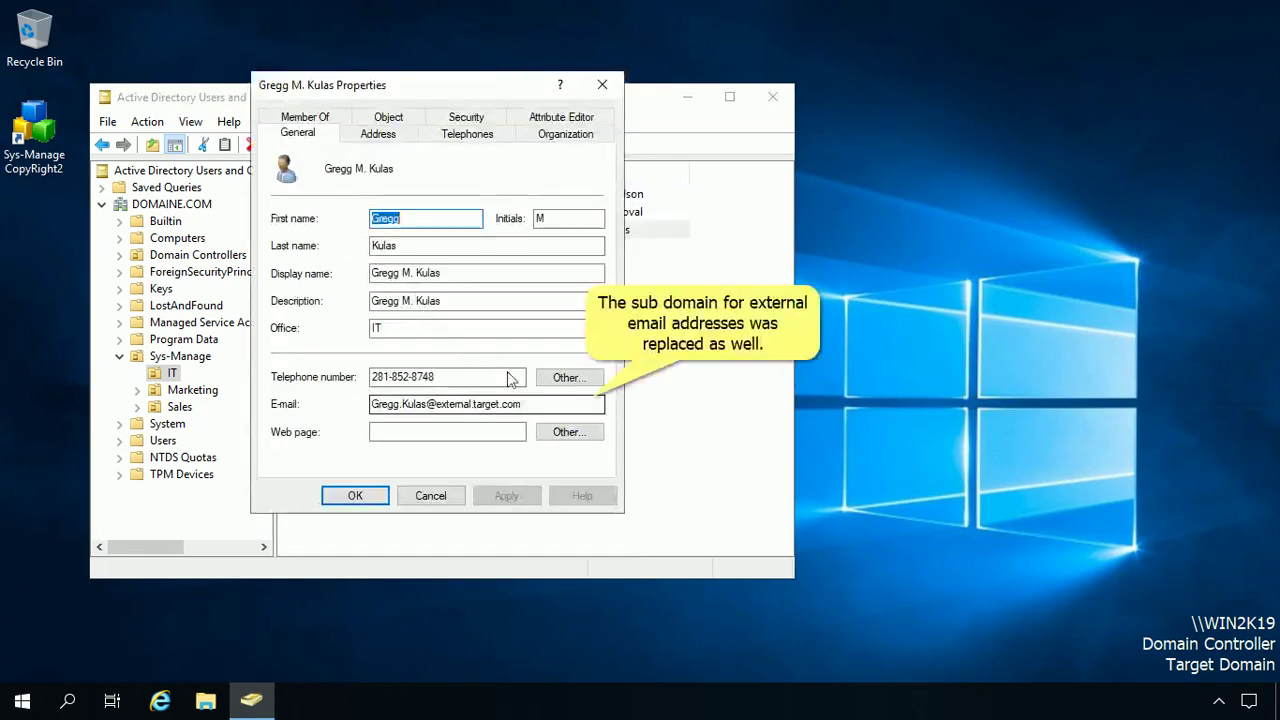
pyautogui.doubleClick(547, 404)
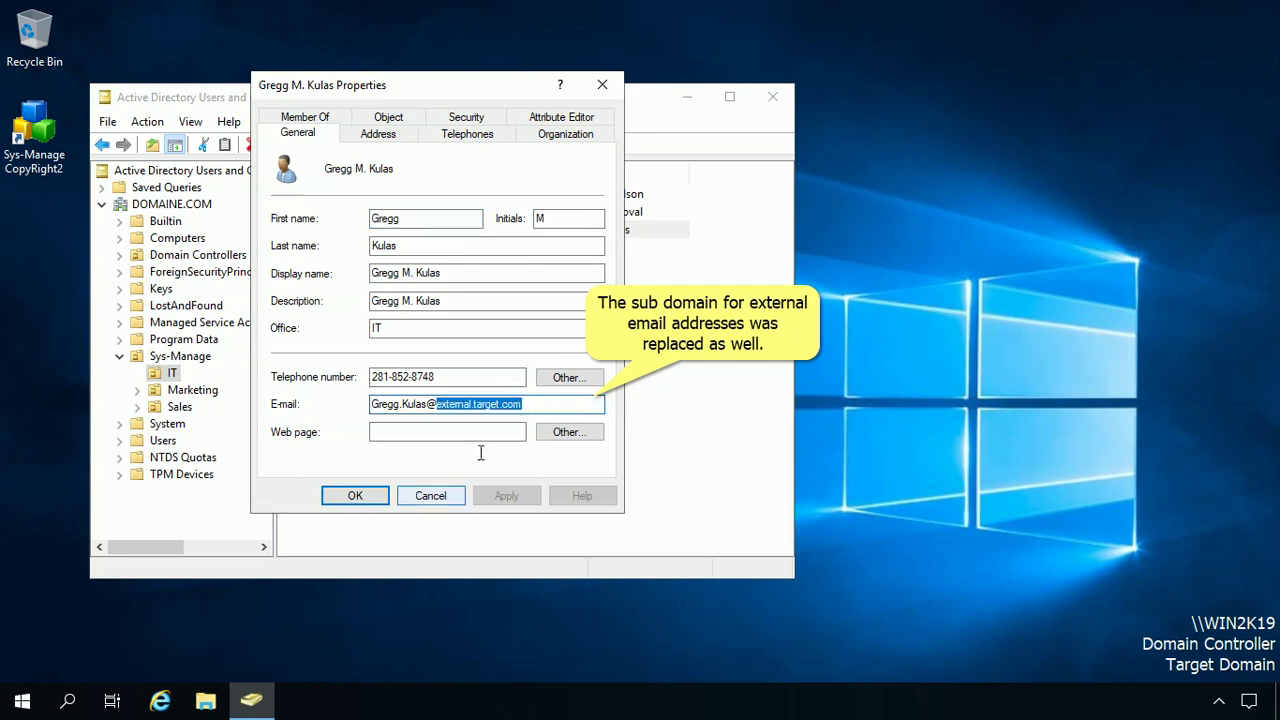
pyautogui.click(430, 496)
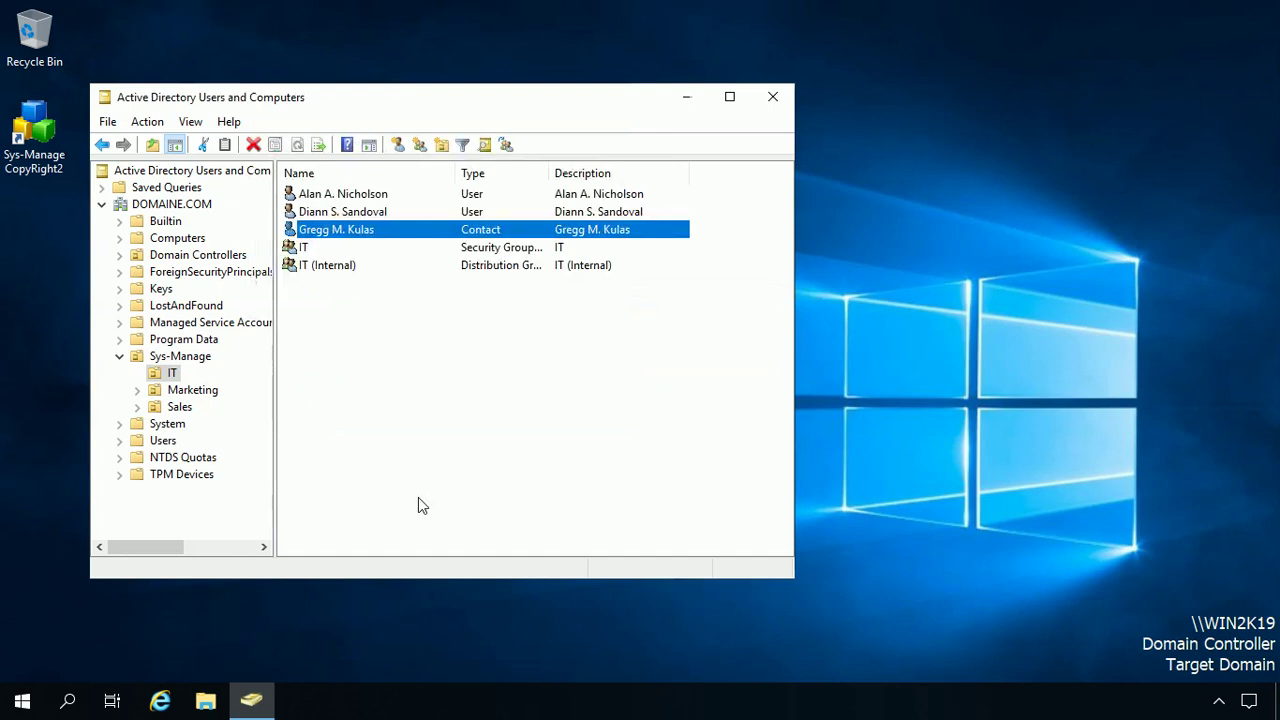
# Check the member lists of the IT security group and the IT (Internal) distribution group
pyautogui.doubleClick(419, 247)
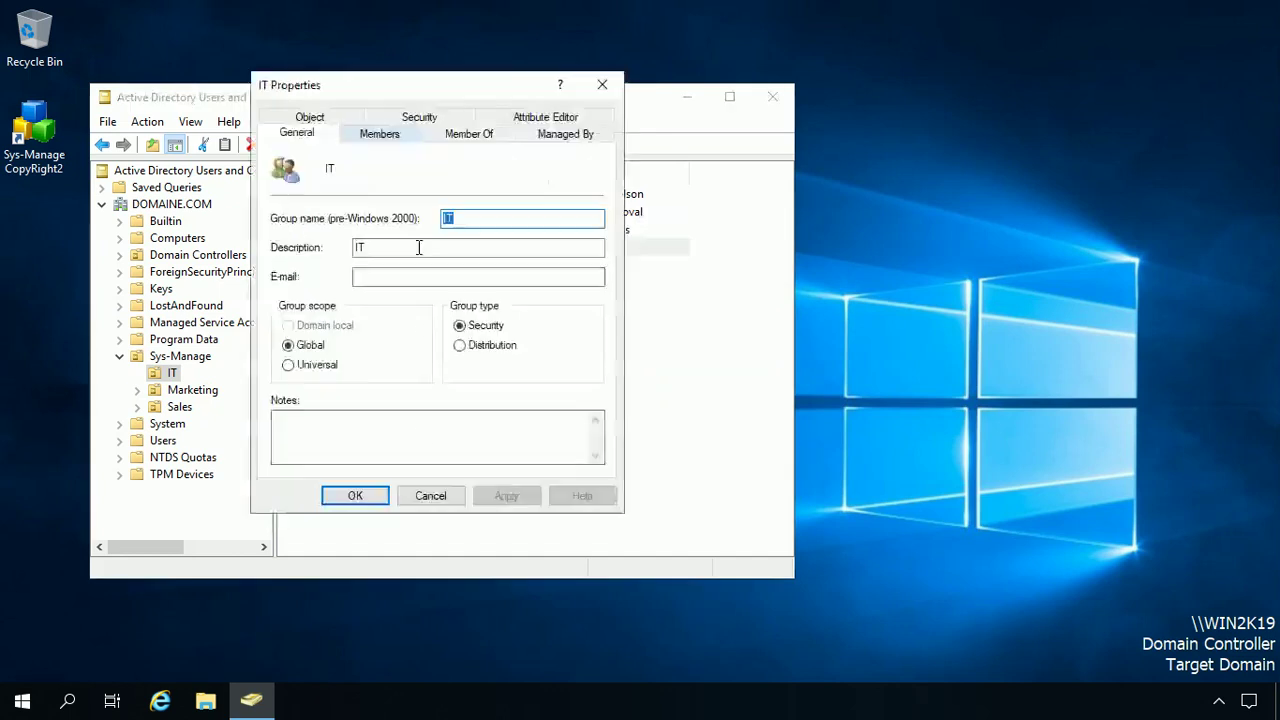
pyautogui.click(375, 137)
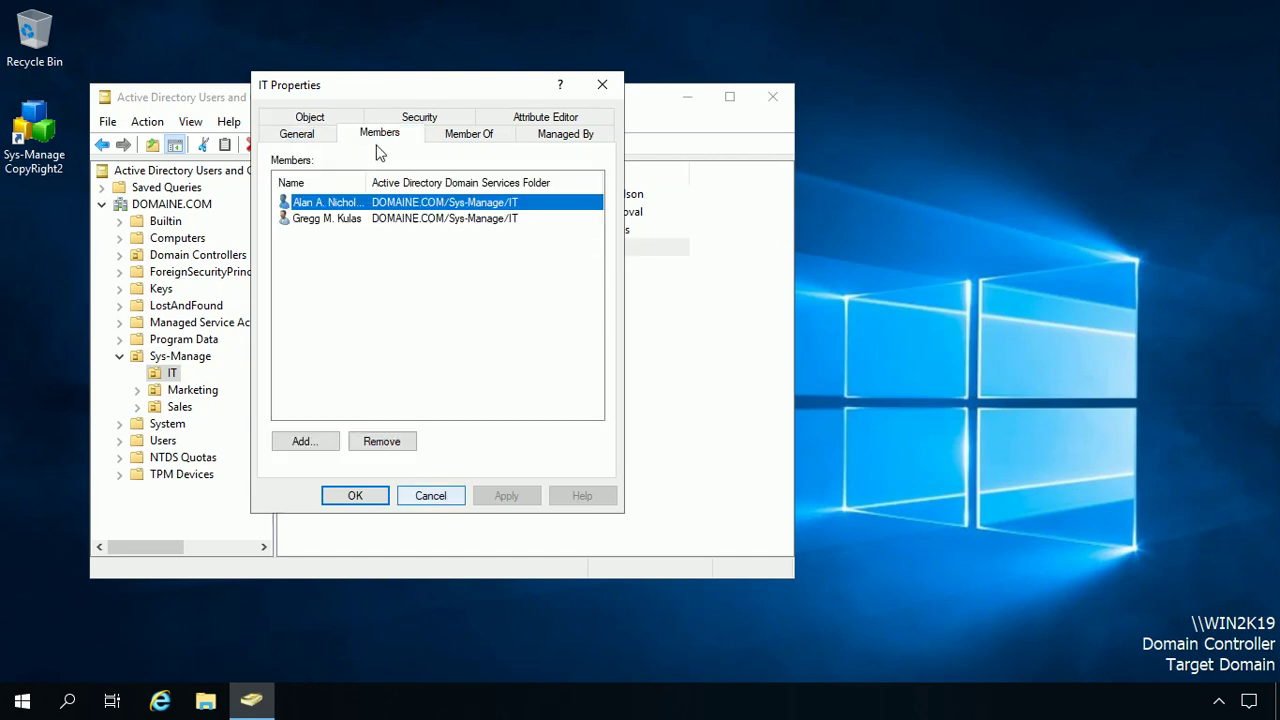
pyautogui.click(435, 502)
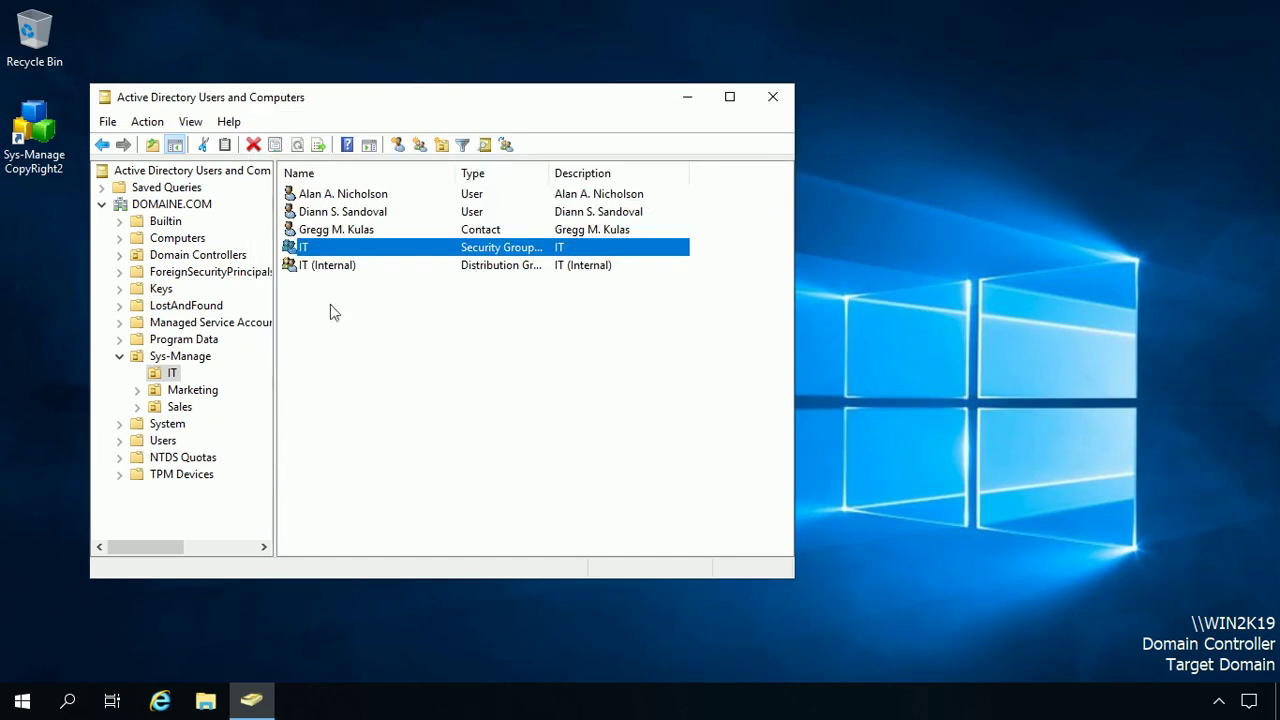
pyautogui.doubleClick(315, 266)
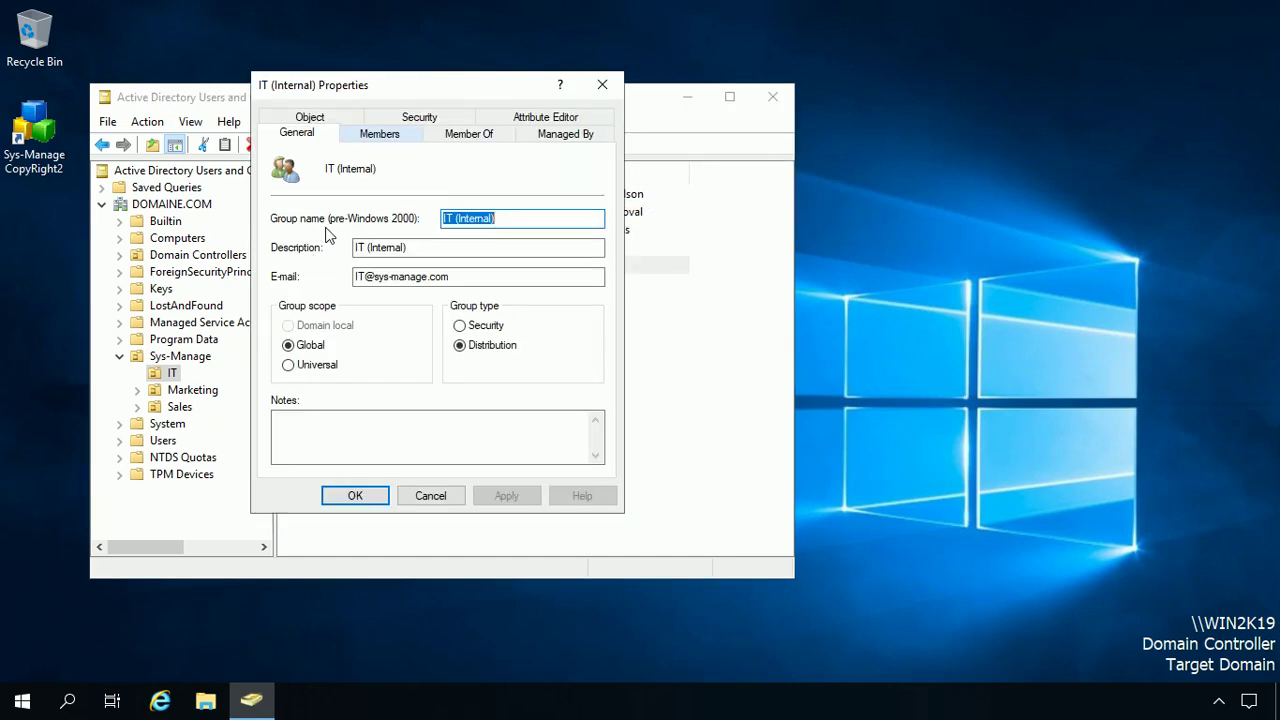
pyautogui.click(375, 133)
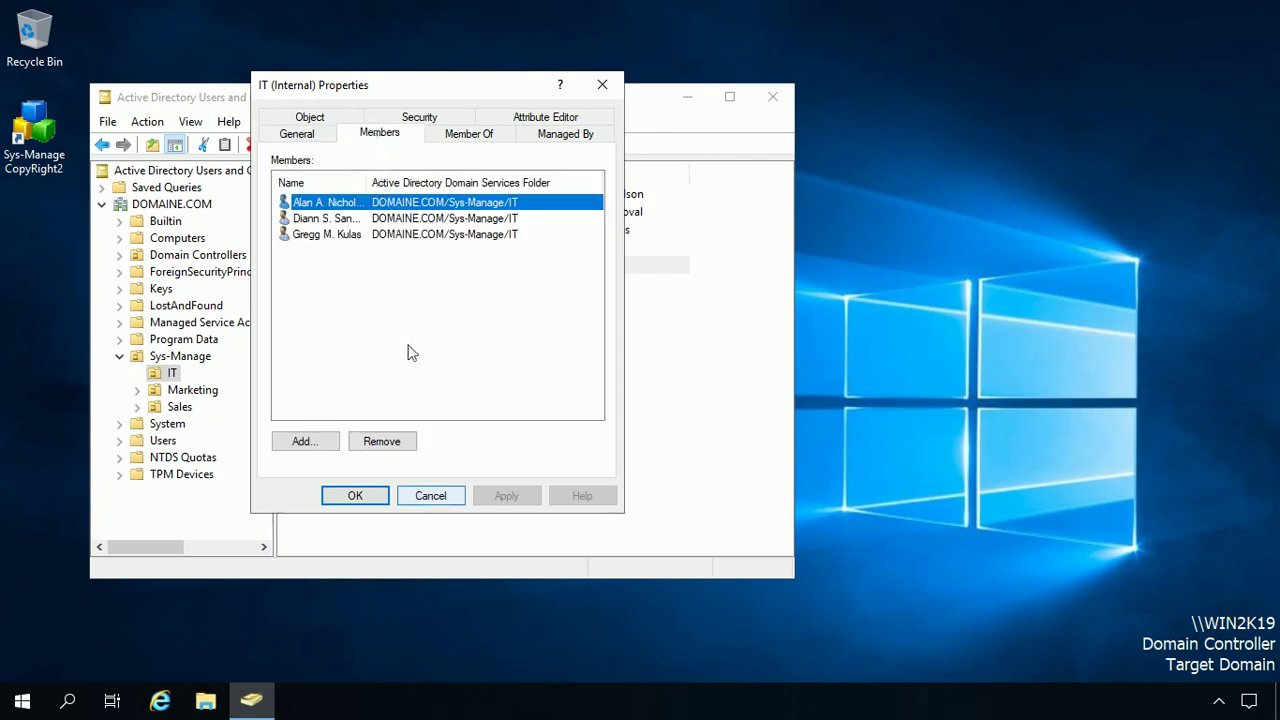
pyautogui.click(431, 496)
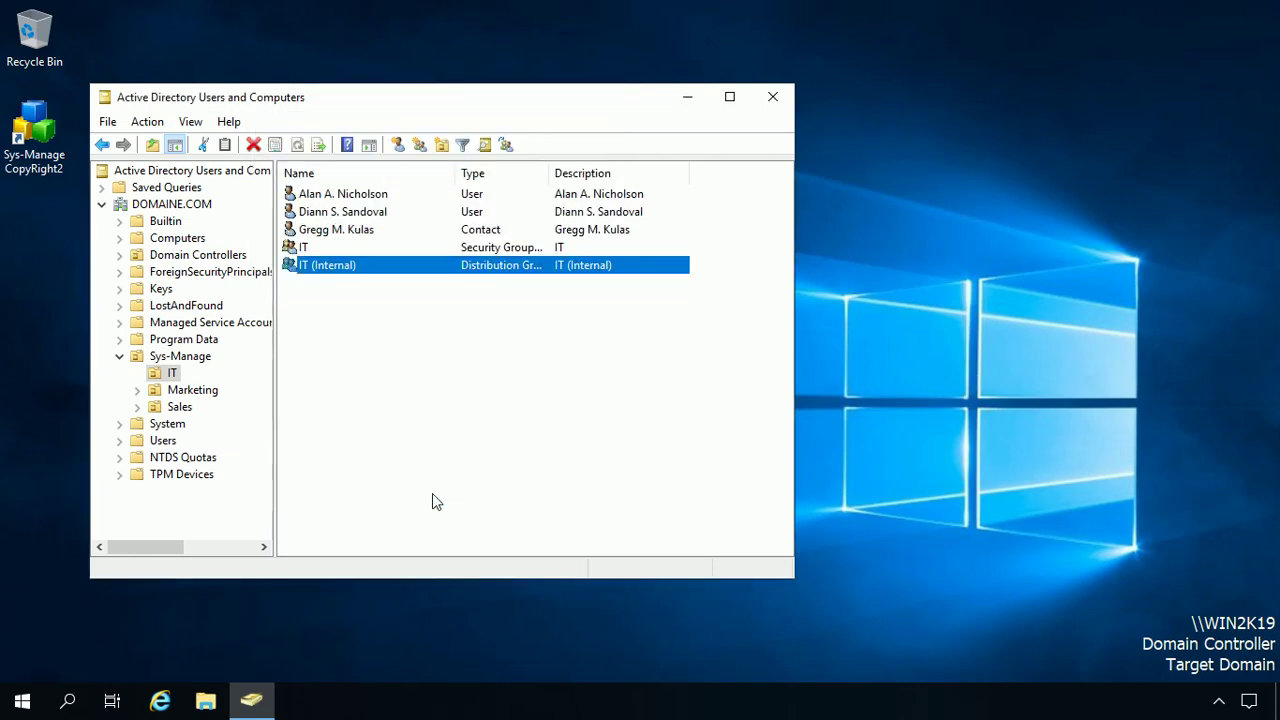
# Review the migrated objects in the Marketing and Sales OUs and close Active Directory Users and Computers
pyautogui.click(194, 390)
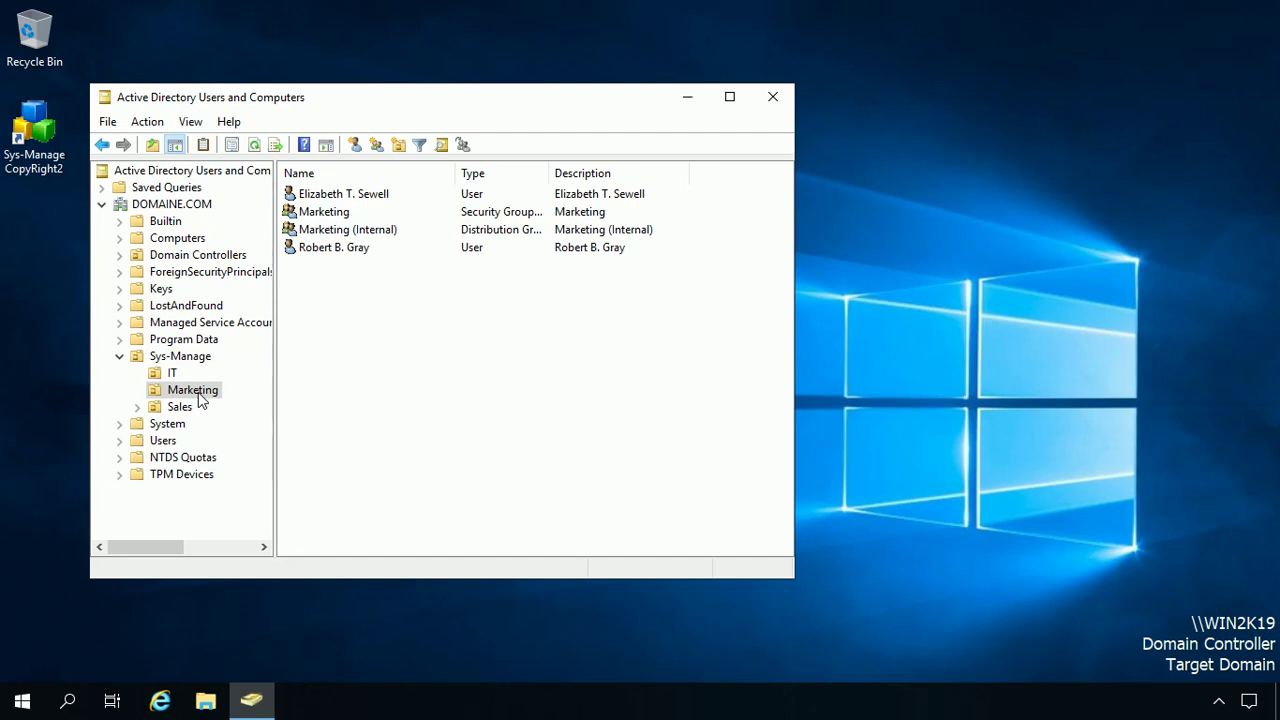
pyautogui.click(199, 409)
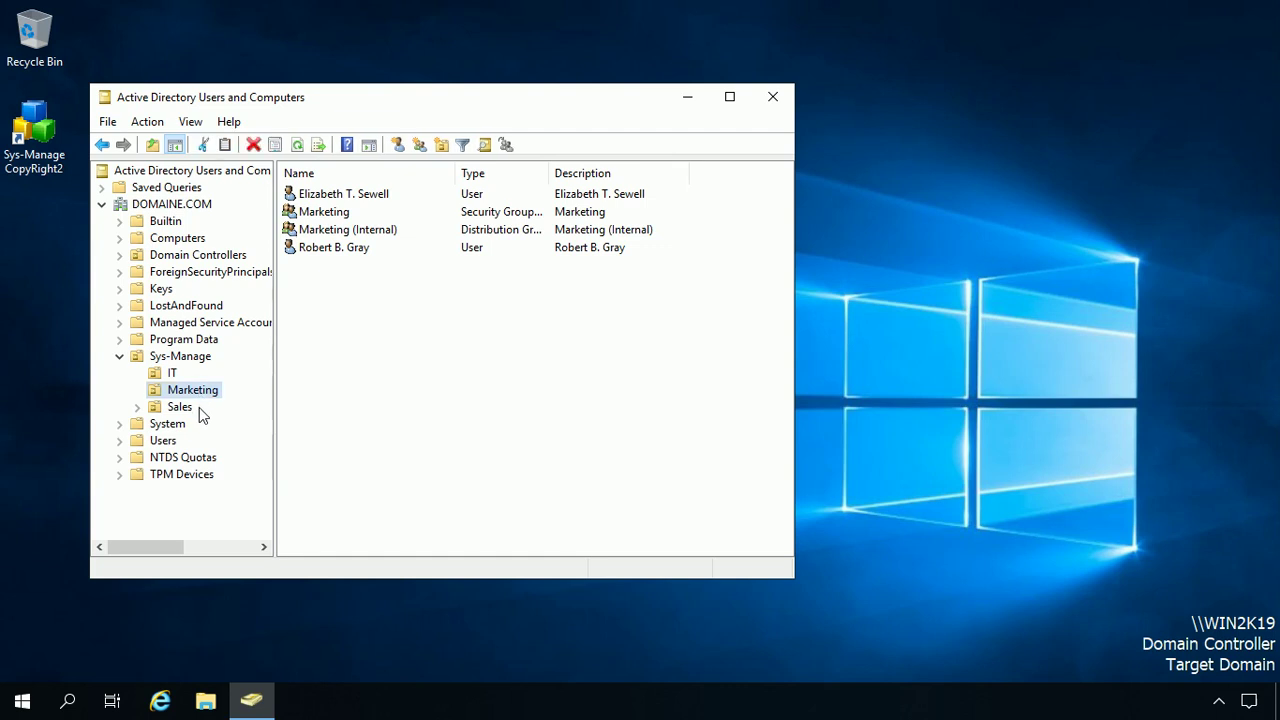
pyautogui.click(185, 407)
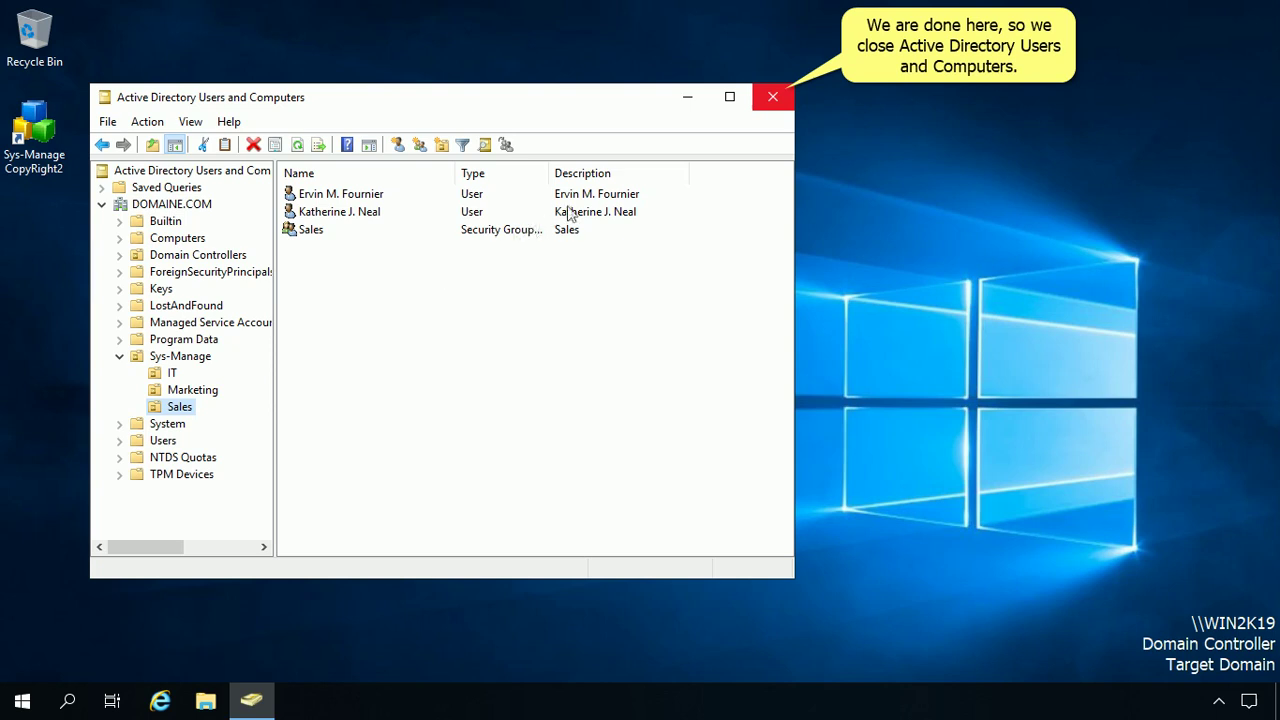
pyautogui.click(773, 99)
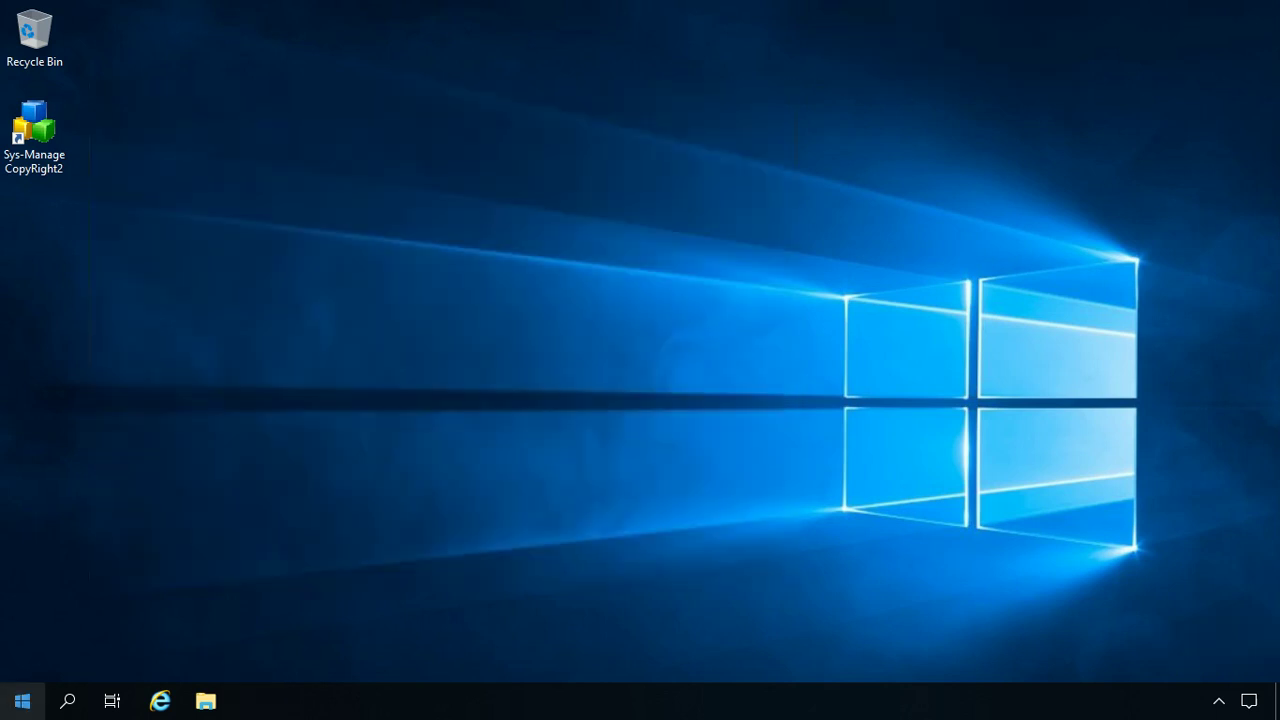